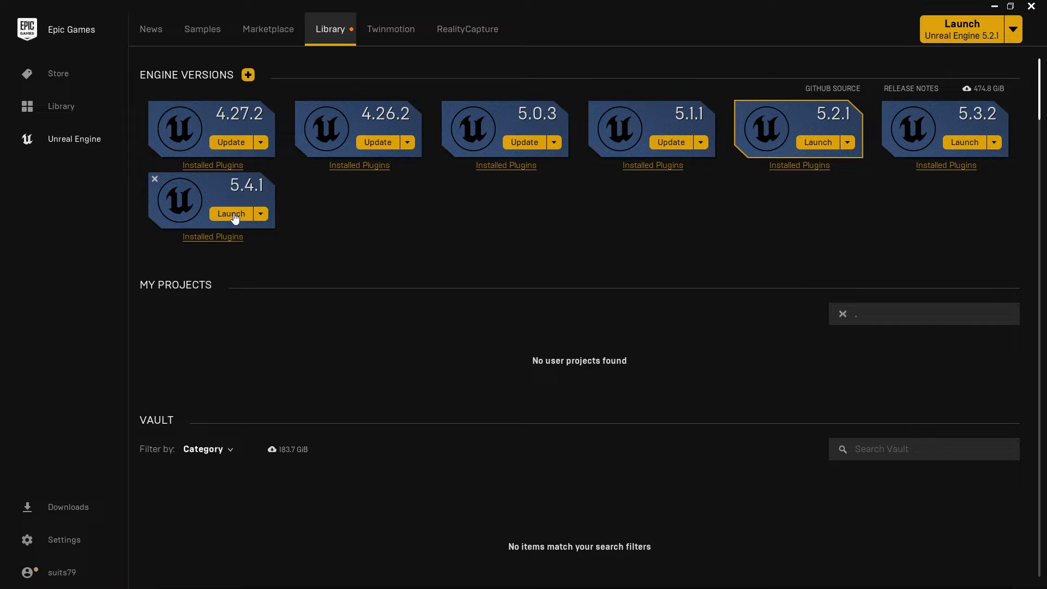
Launch Unreal Engine 5.4.1 and create a First Person C++ project named PCGExamples with starter content
click(234, 215)
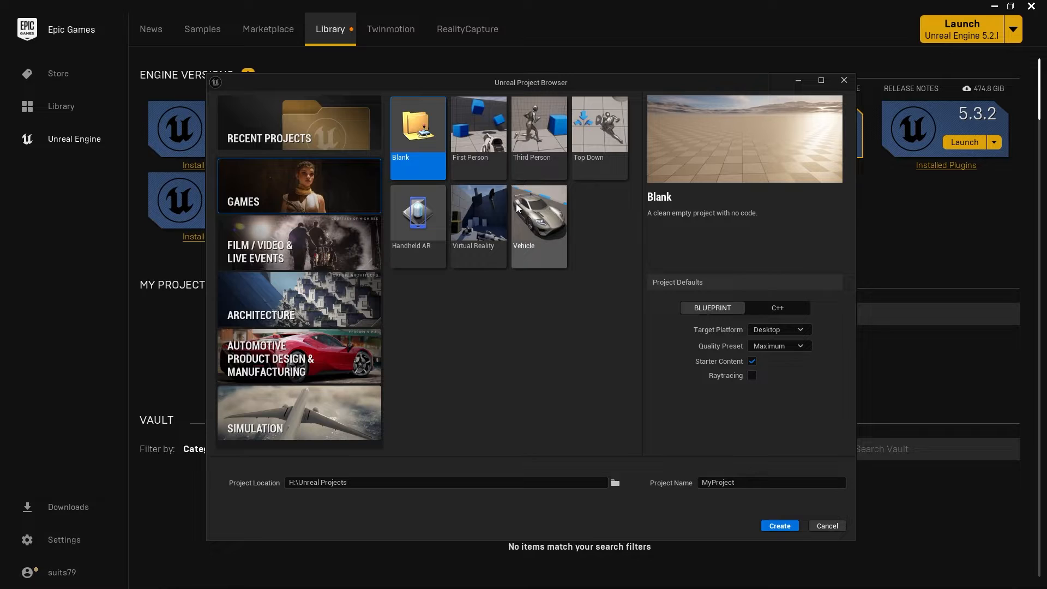
click(478, 170)
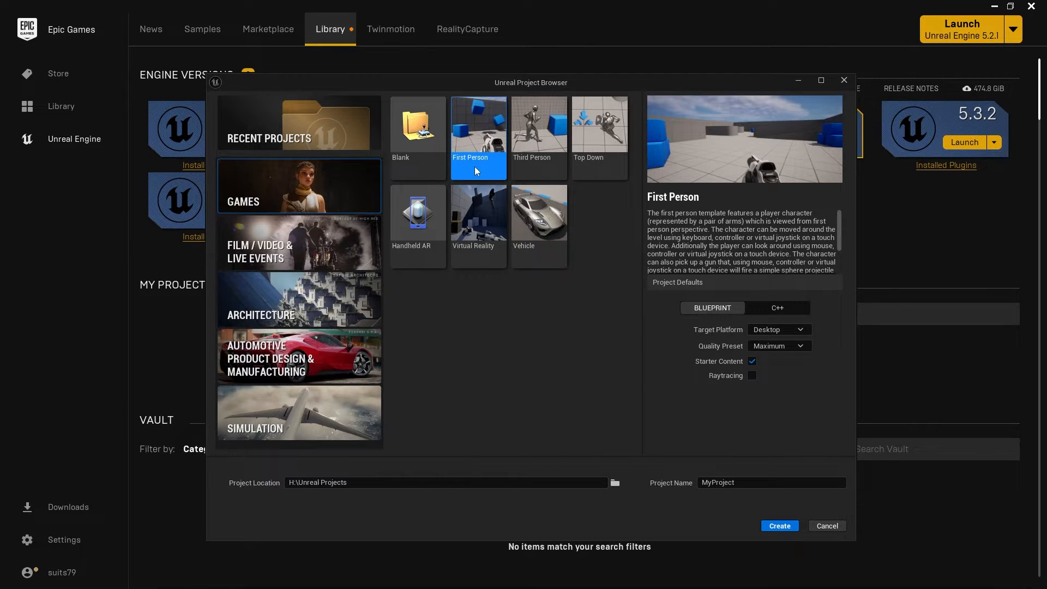
click(774, 310)
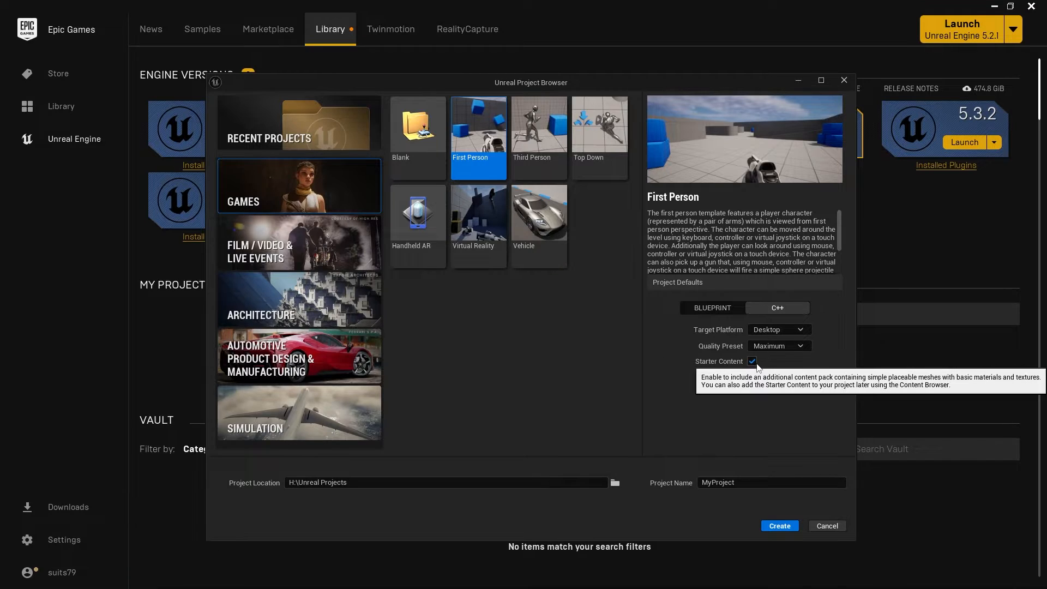
click(745, 482)
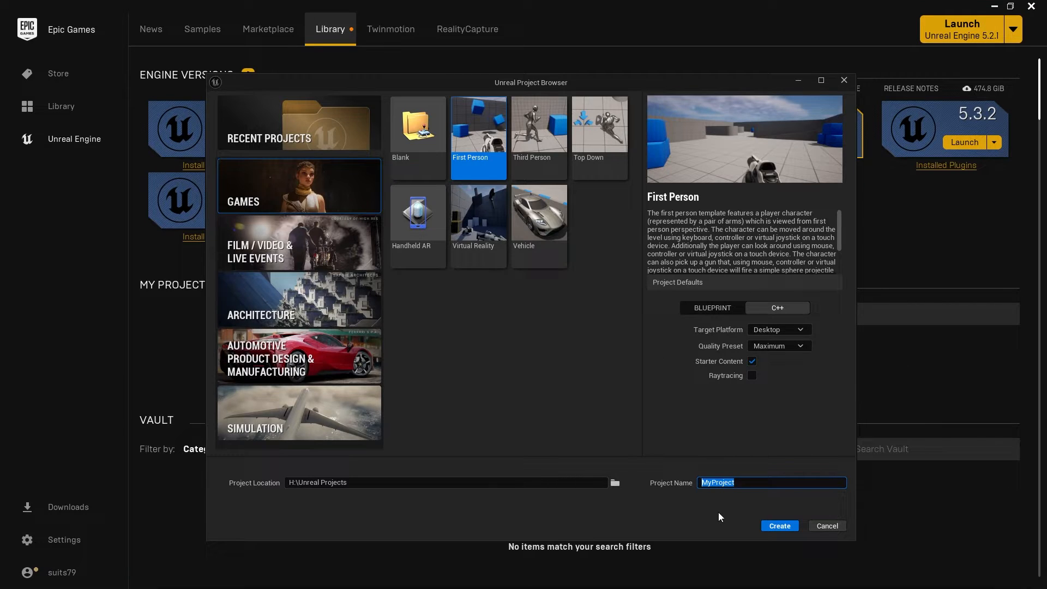
text(PCGExamples)
click(783, 528)
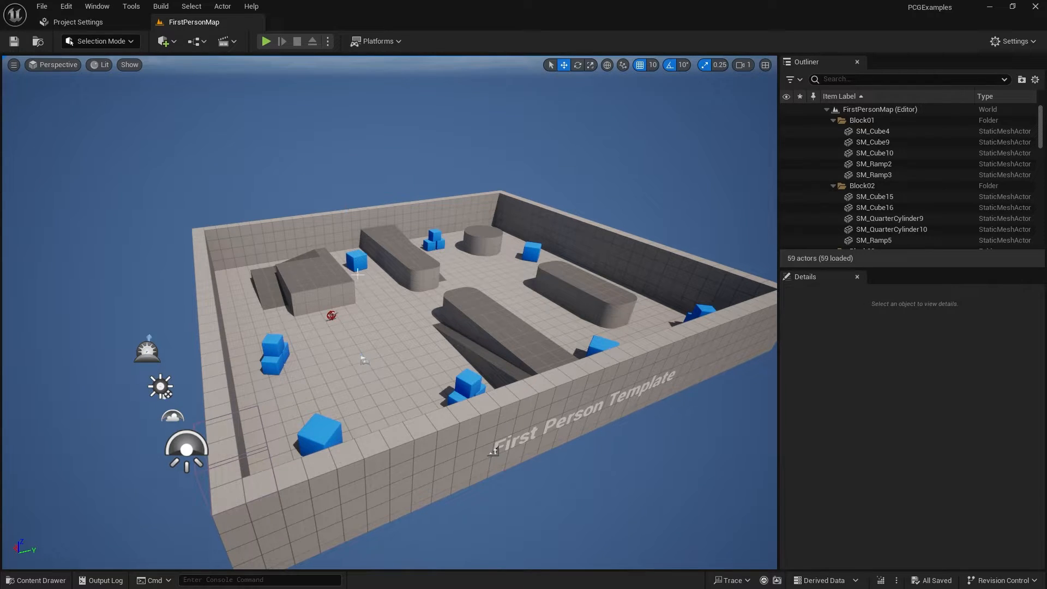
Save a copy of the current level as FirstPersonMap in a new Maps folder under Content
click(42, 7)
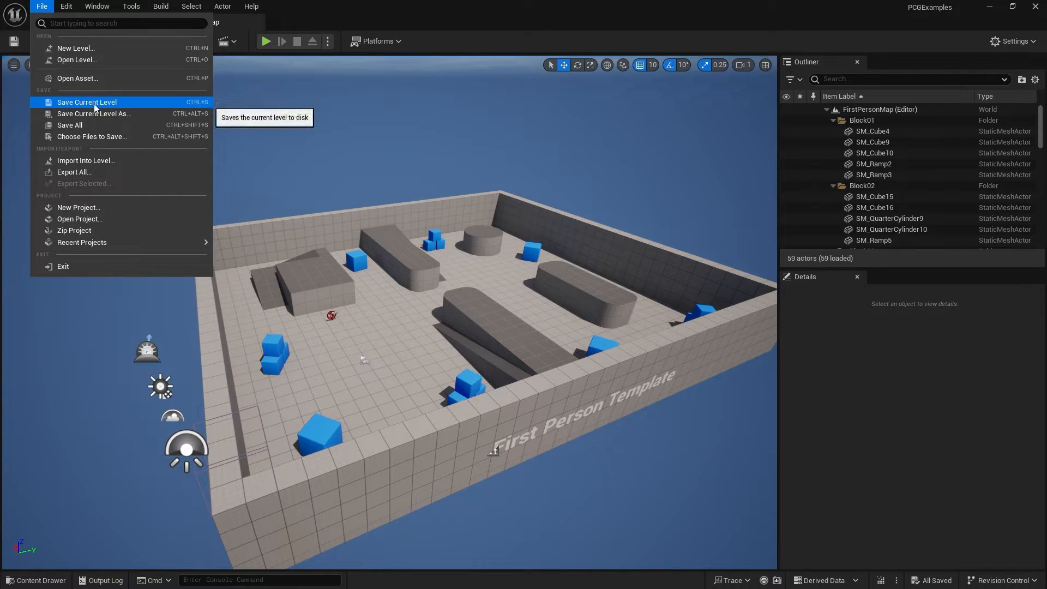
click(94, 114)
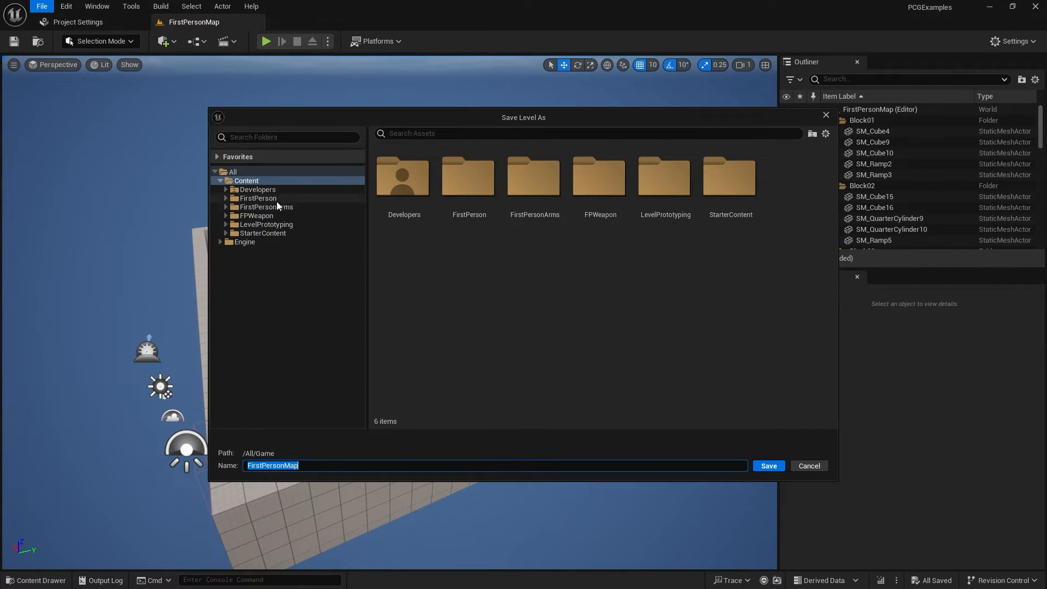
right_click(250, 180)
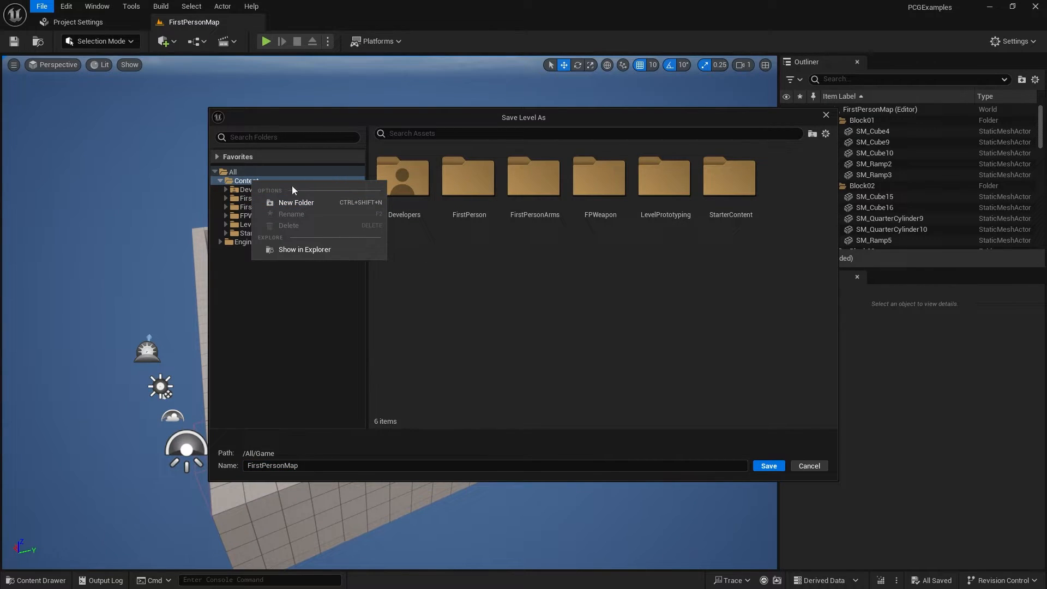
click(299, 203)
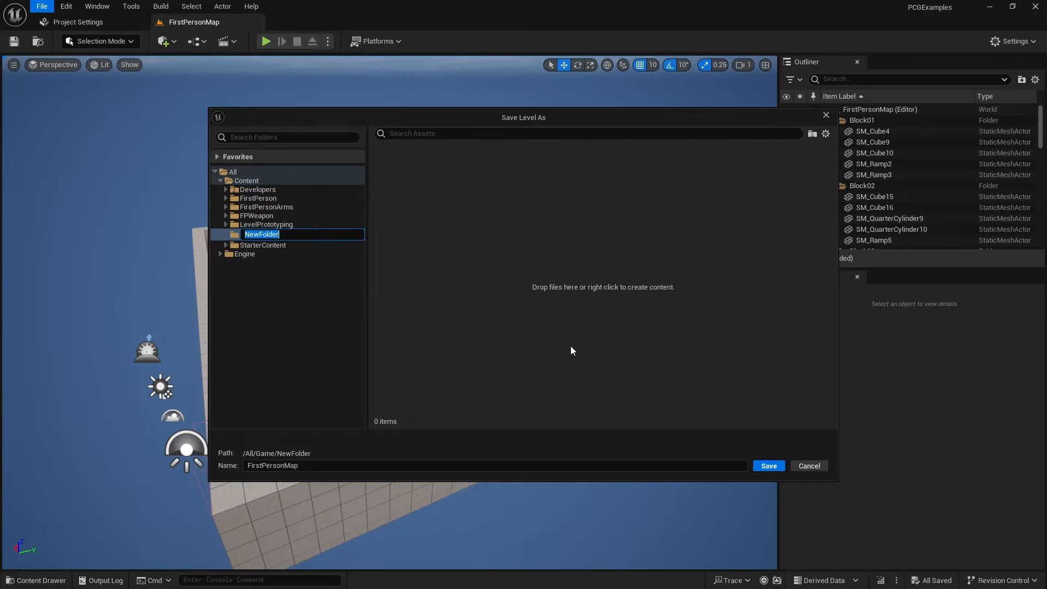
text(Maps)
key(Return)
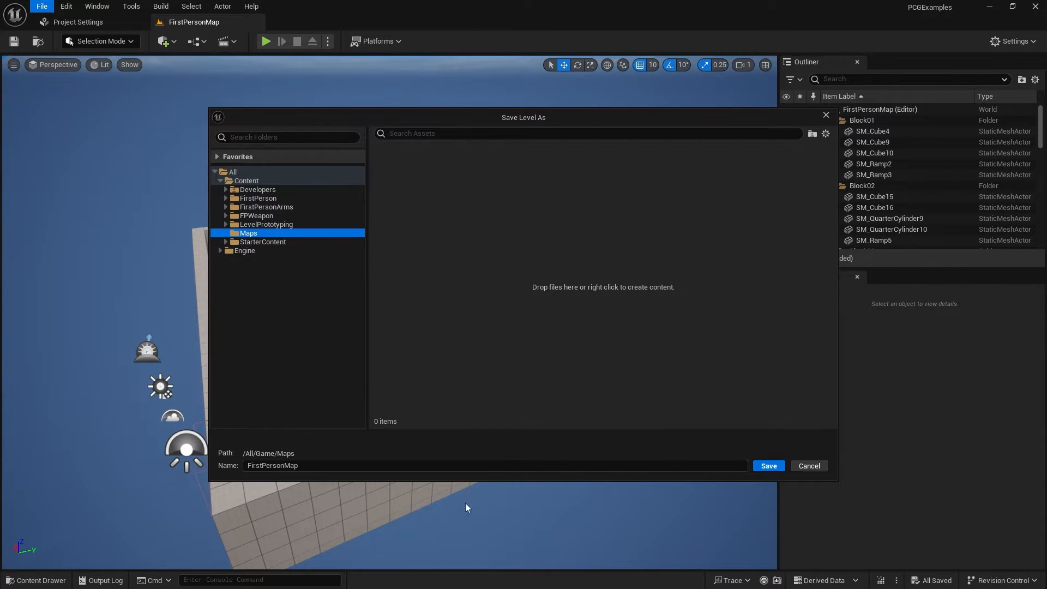
click(316, 469)
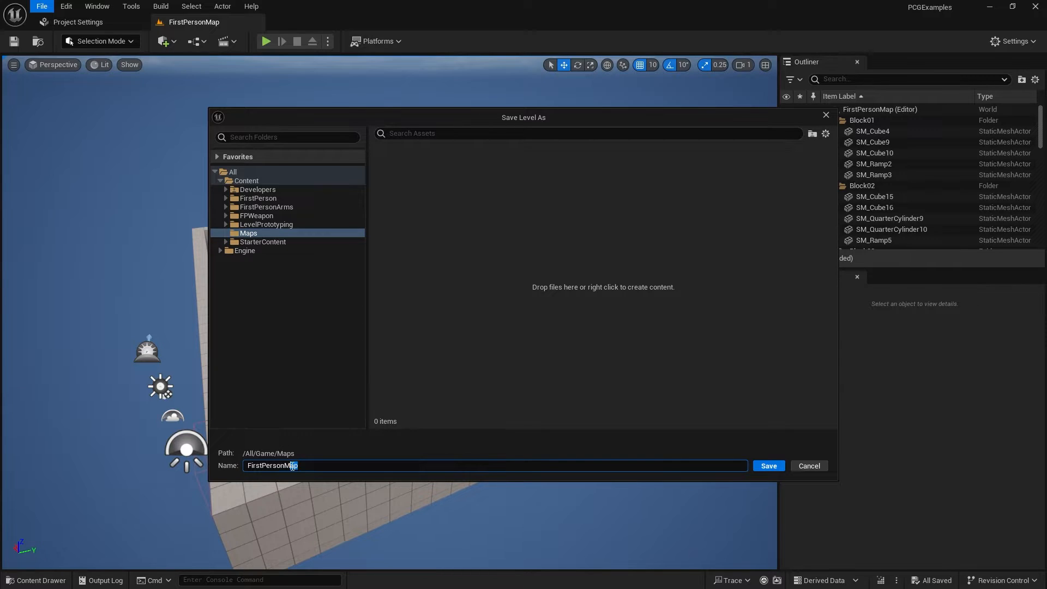
click(315, 471)
click(768, 465)
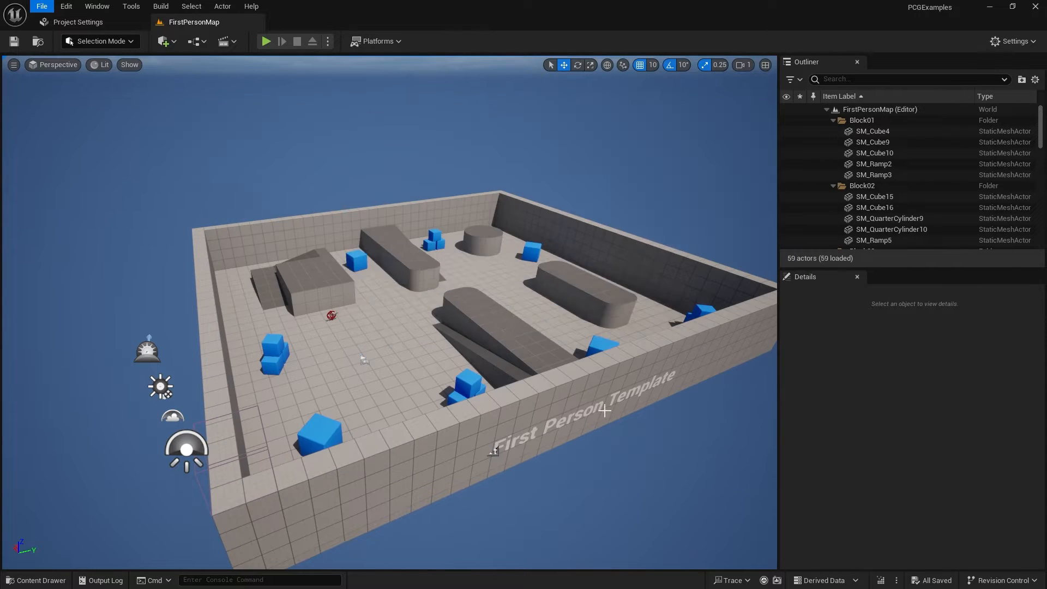
Create a new level from the Open World template and save it as OpenWorldMap in the Maps folder
click(47, 8)
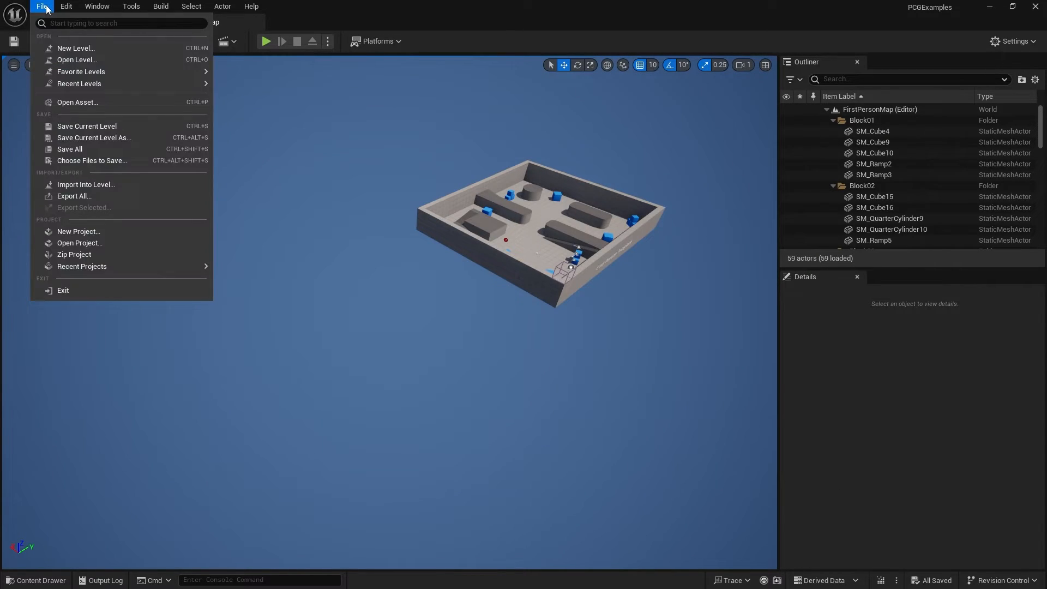
click(76, 48)
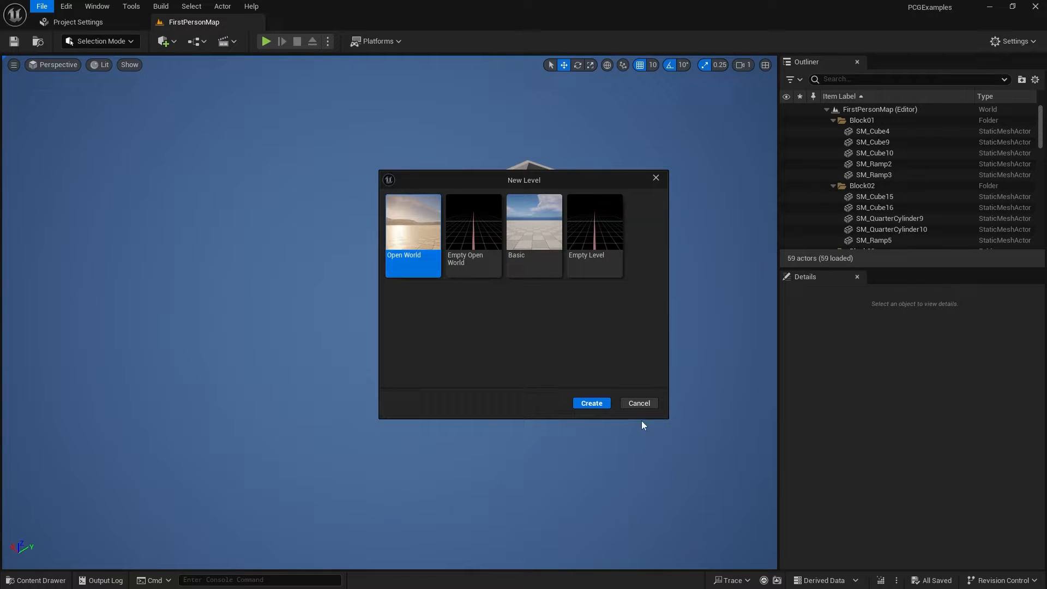
click(591, 403)
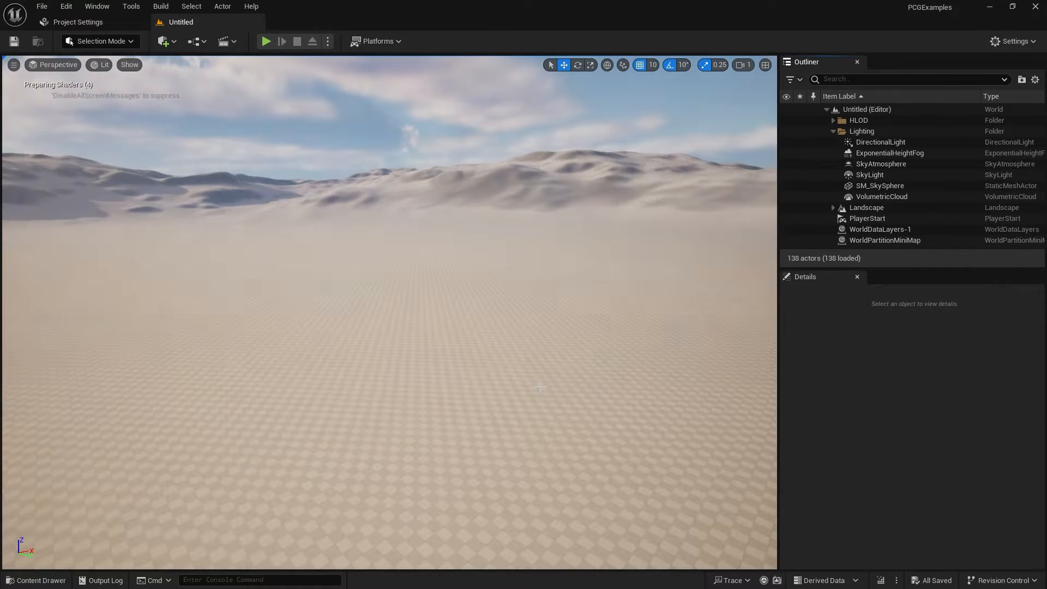
click(47, 8)
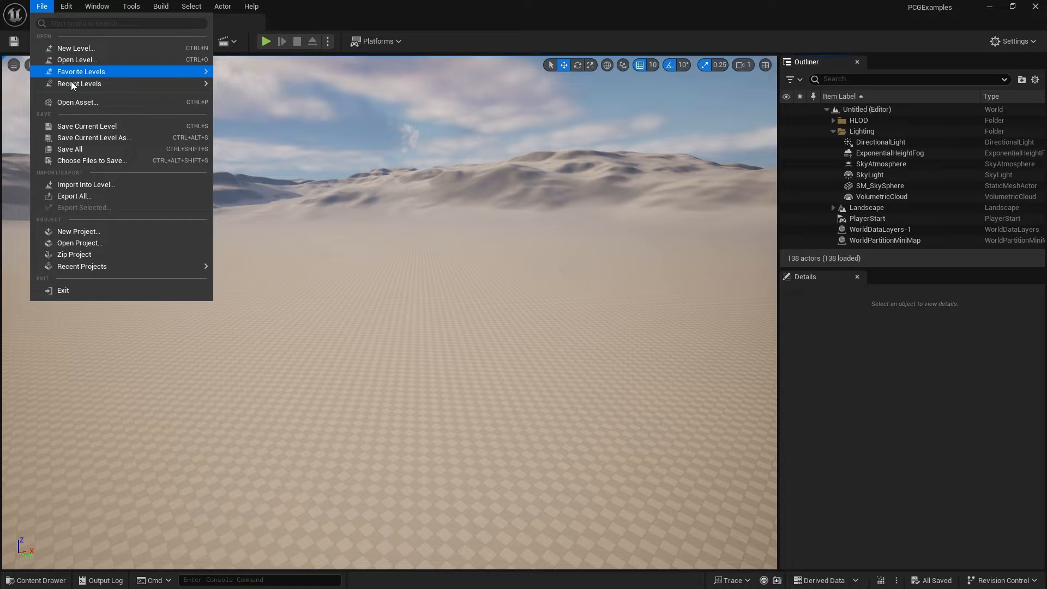
click(82, 136)
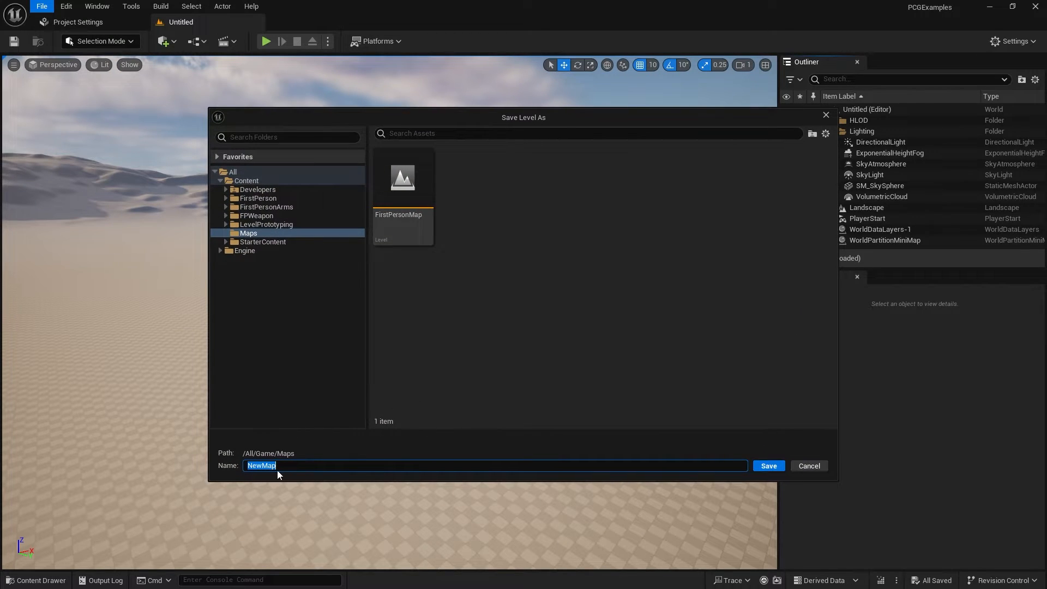
drag(262, 464, 206, 468)
text(OpenWorld)
click(769, 465)
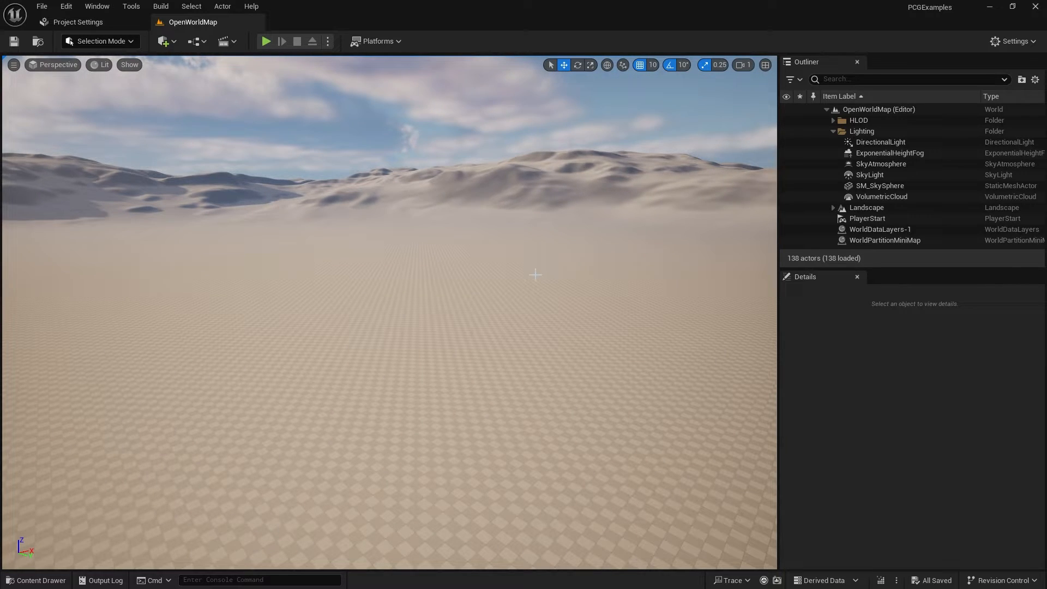
Create a folder named PCG in the project's Content folder
right_drag(535, 274, 545, 291)
key(ctrl+space)
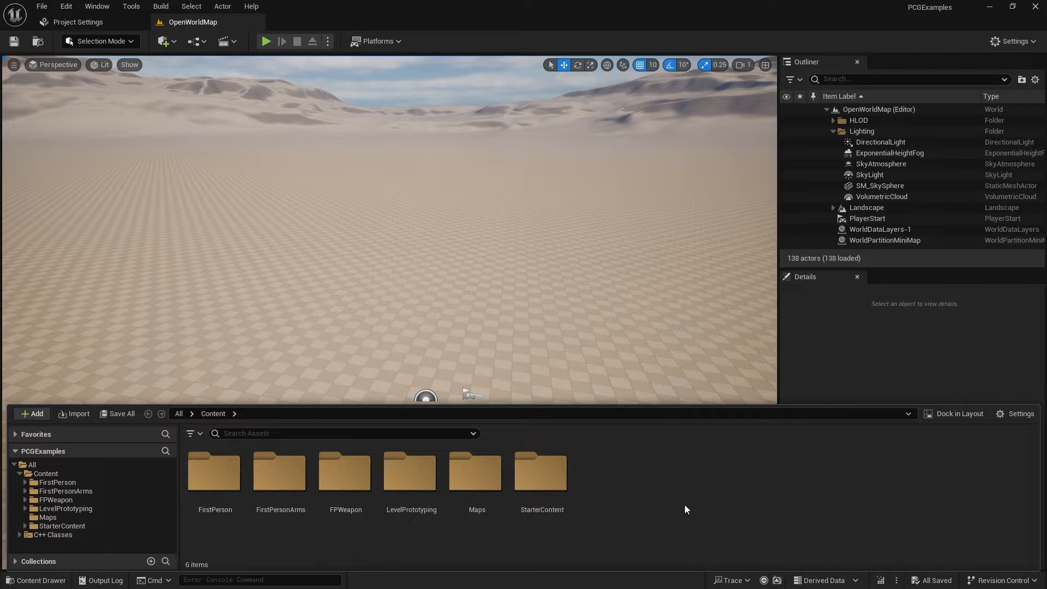
right_click(645, 500)
click(694, 140)
text(PCG)
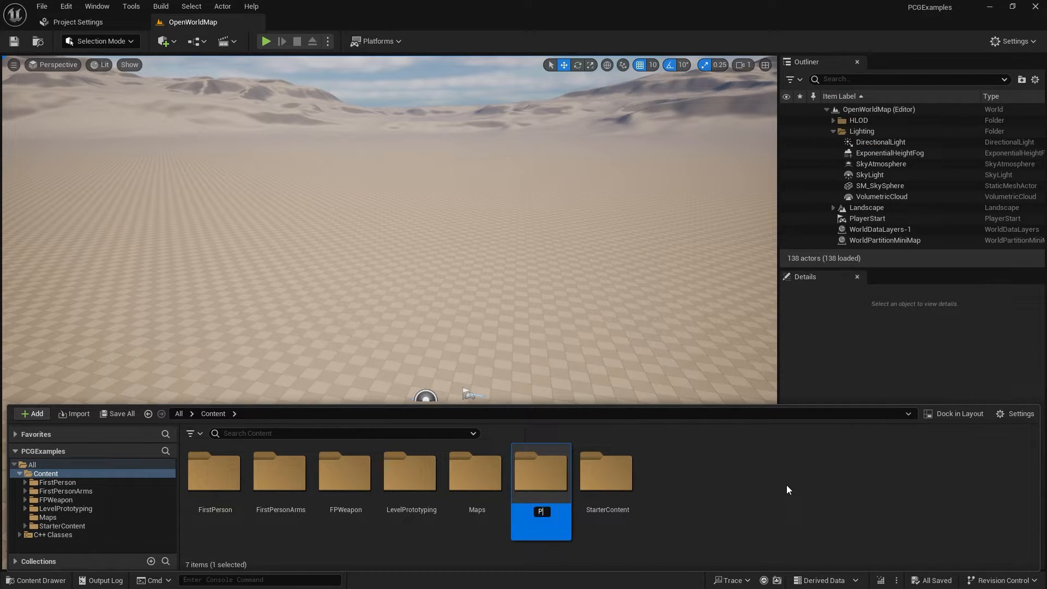
key(Return)
Create Graphs and Blueprints subfolders inside the PCG folder and return to the PCG folder
right_click(249, 495)
click(305, 139)
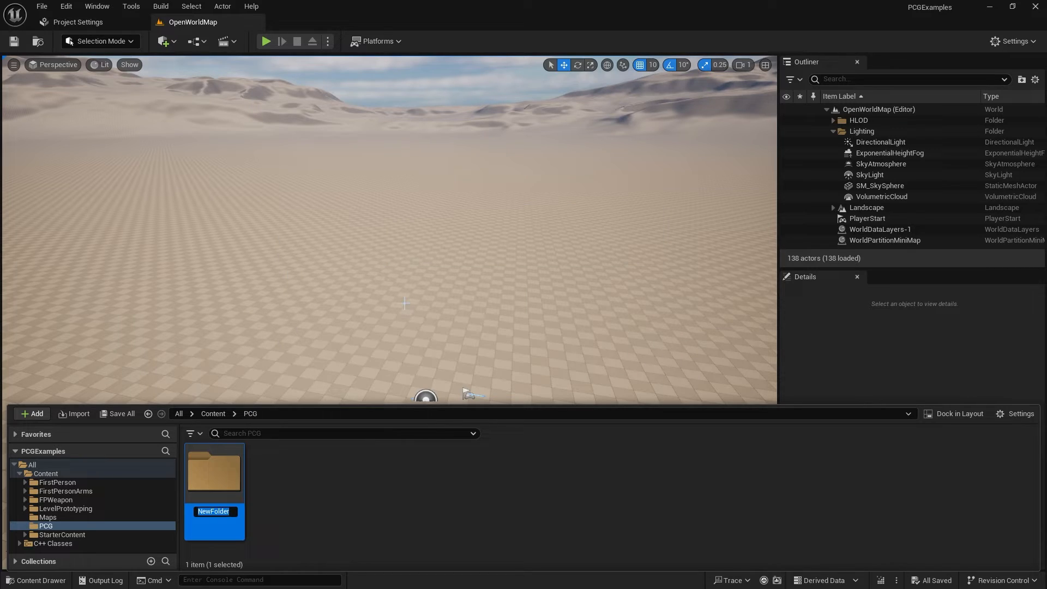
text(Graphs)
key(Return)
right_click(299, 551)
click(357, 173)
text(Bluep)
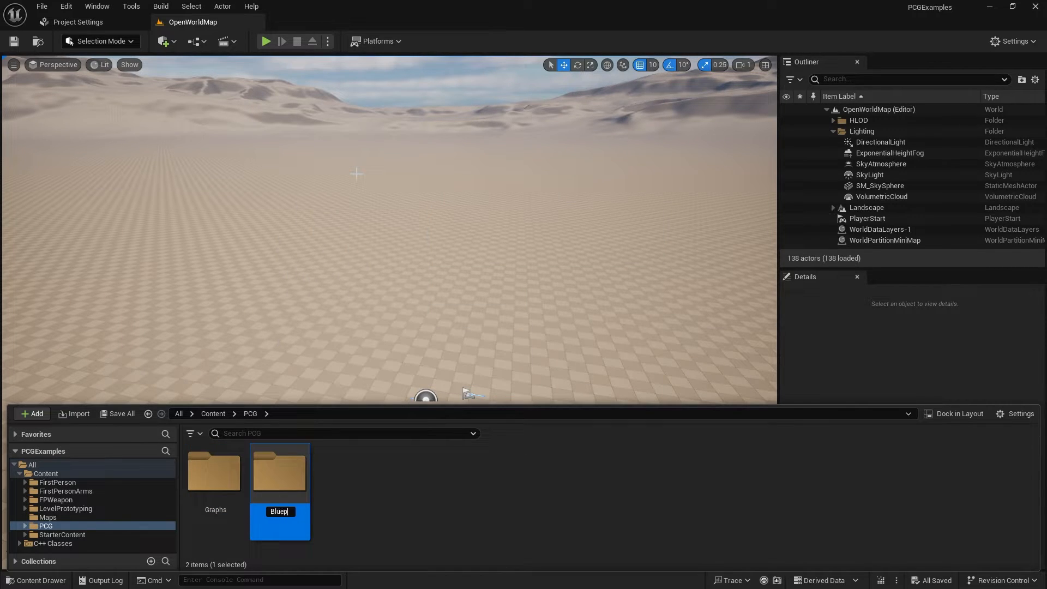
text(rints)
key(Return)
double_click(214, 464)
click(213, 413)
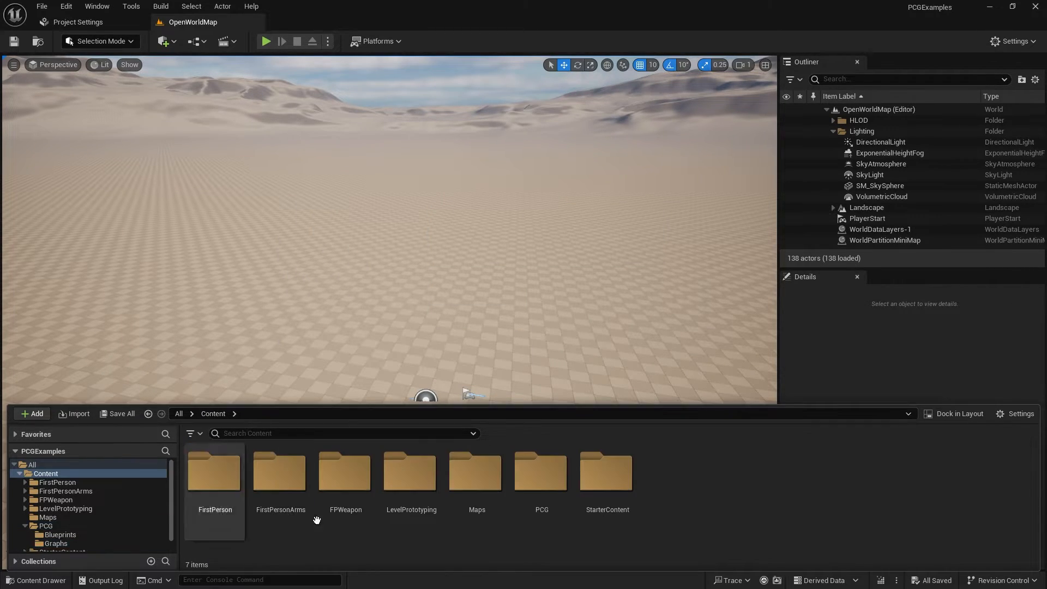
double_click(542, 472)
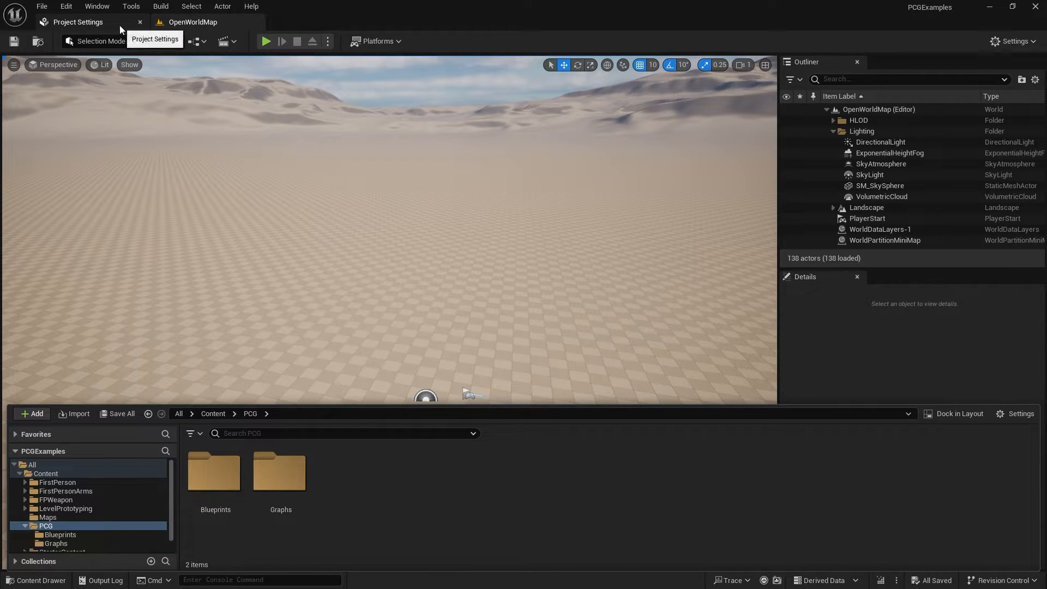
Open the project's plugin list and search it for "pcg"
click(43, 7)
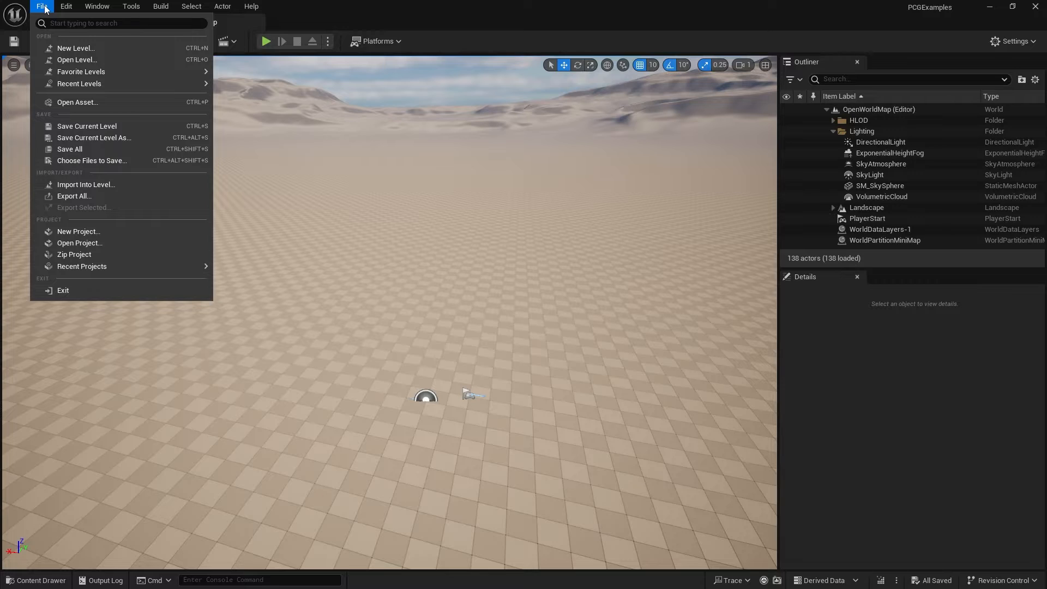
click(43, 7)
click(1013, 41)
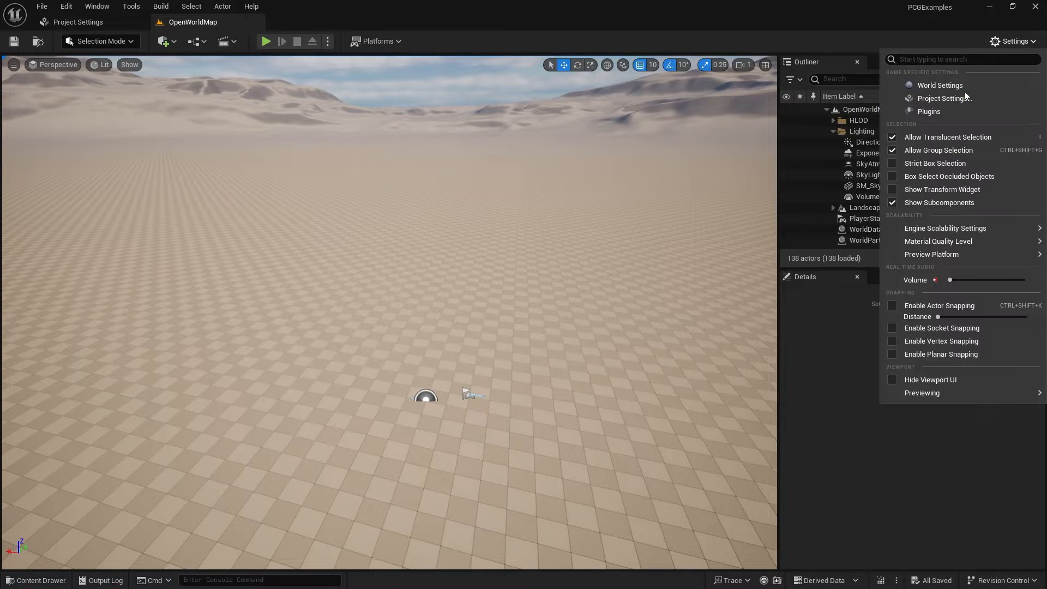
click(929, 111)
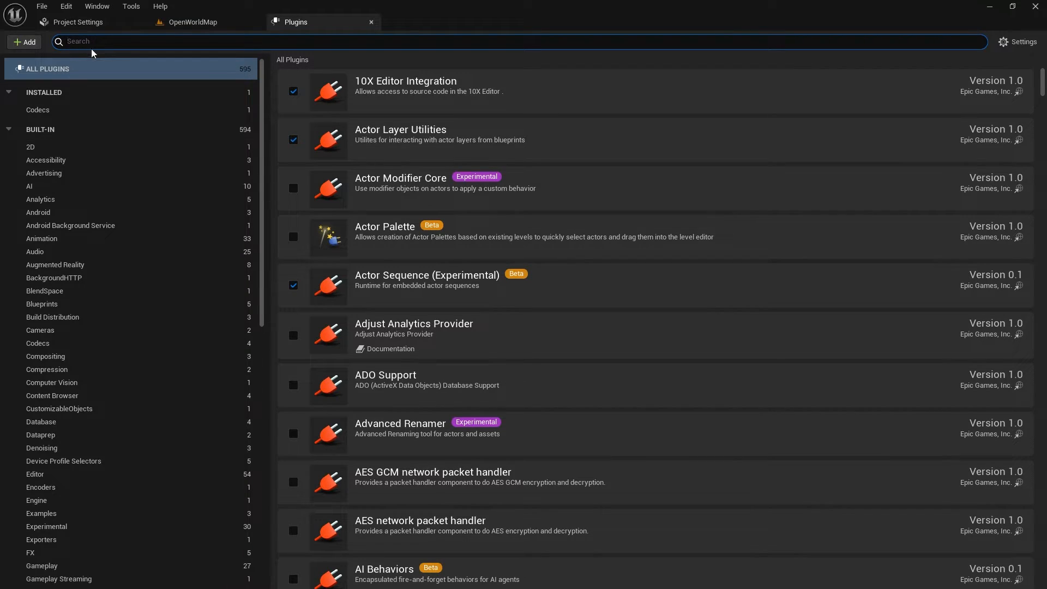
text(proc)
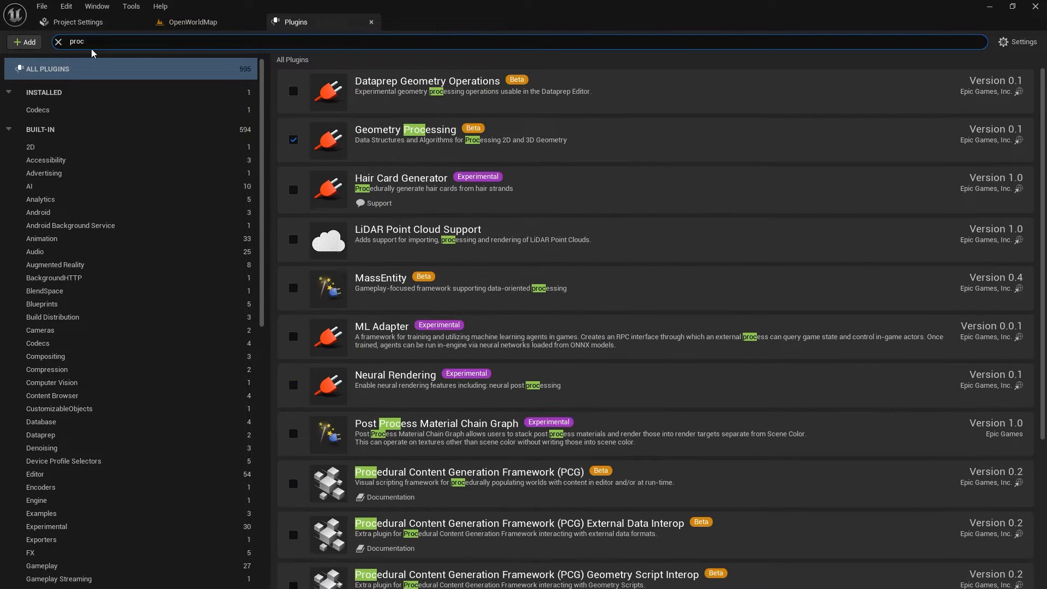
text(e)
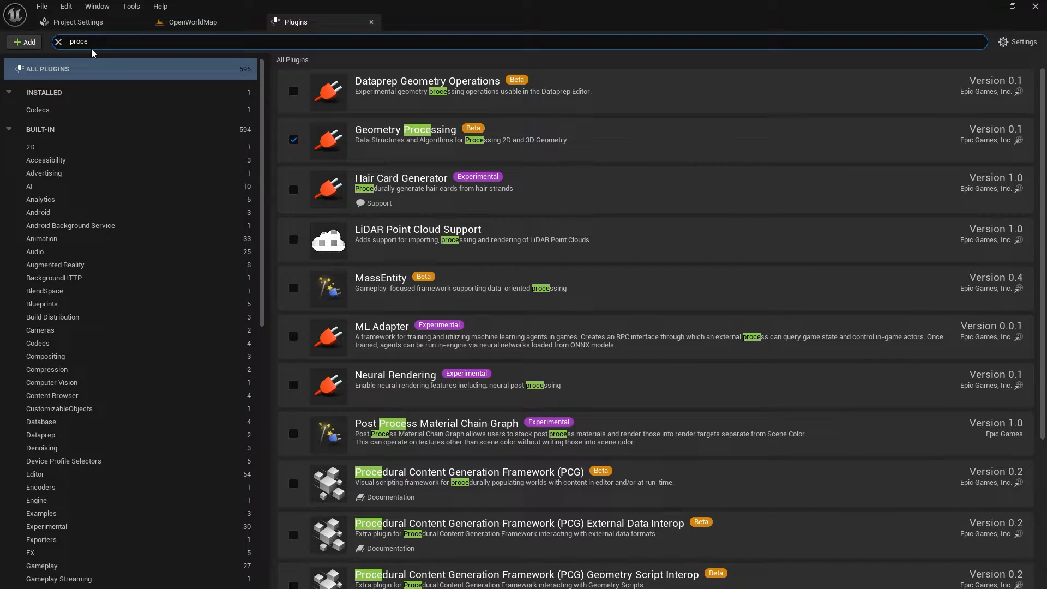
key(BackSpace)
key(BackSpace)
key(BackSpace)
key(BackSpace)
text(cg)
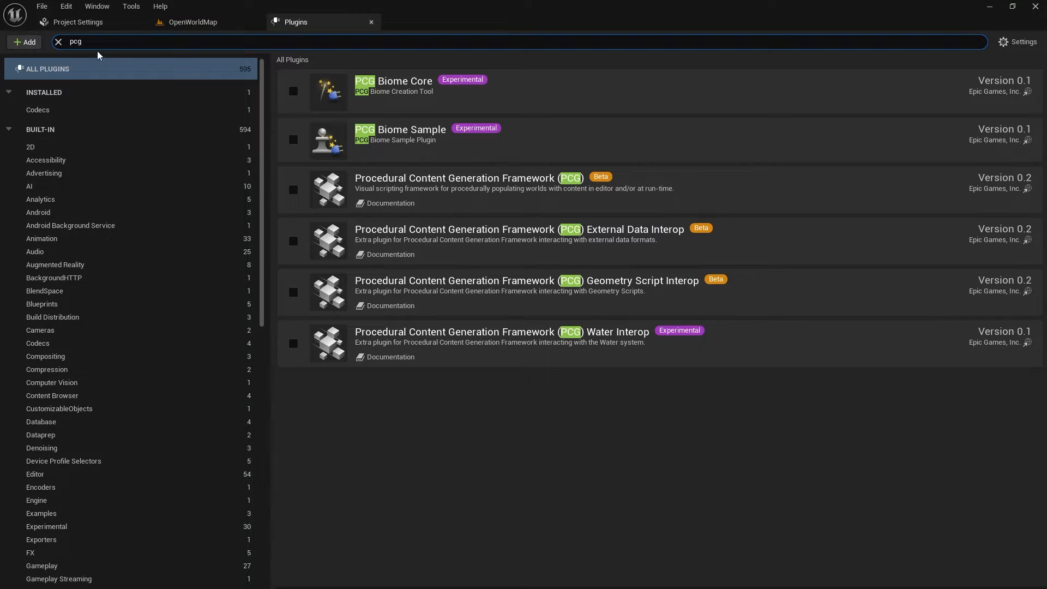
Search the plugins for "procedu" and enable the Procedural Content Generation Framework (PCG) plugin, accepting its beta status
key(ctrl+a)
text(procedu)
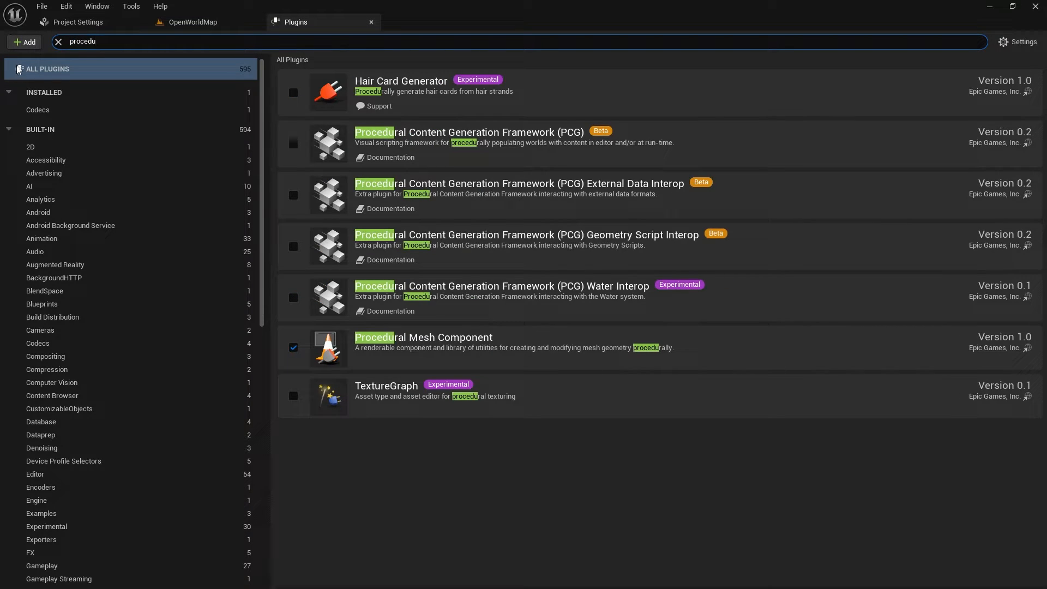
click(424, 357)
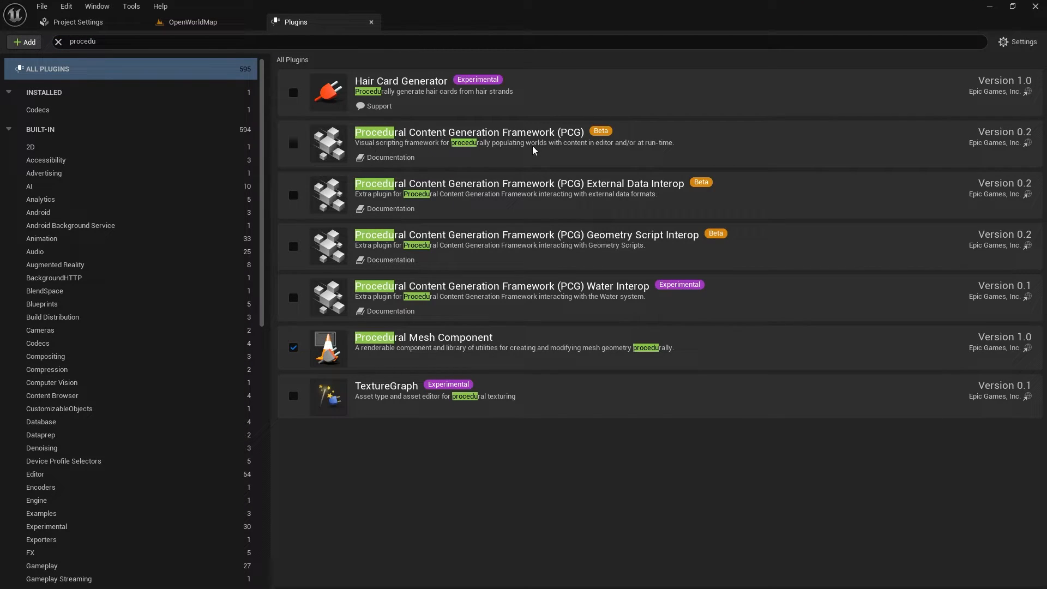
click(293, 144)
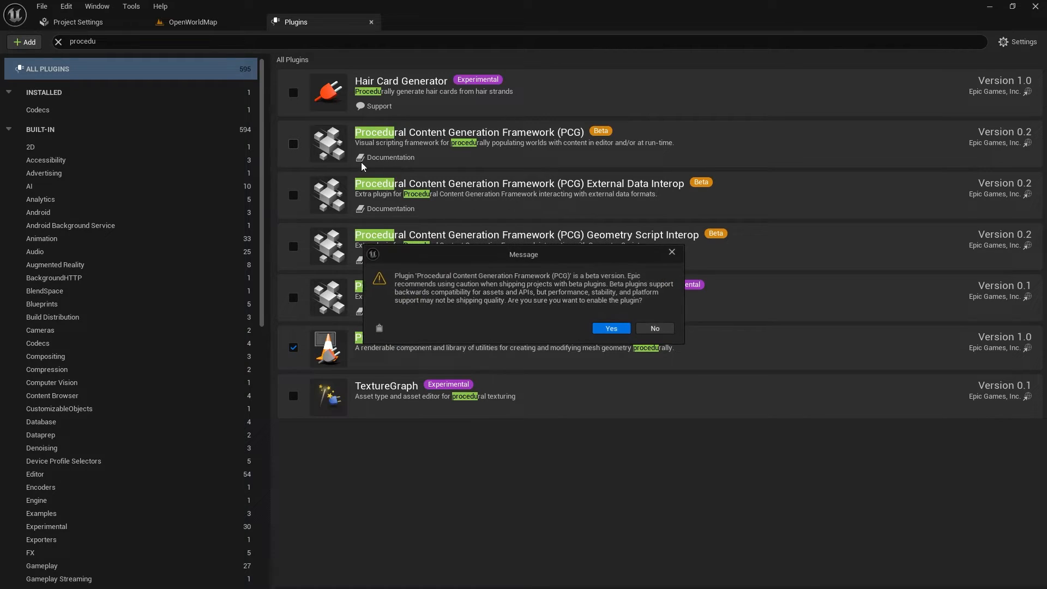
click(611, 328)
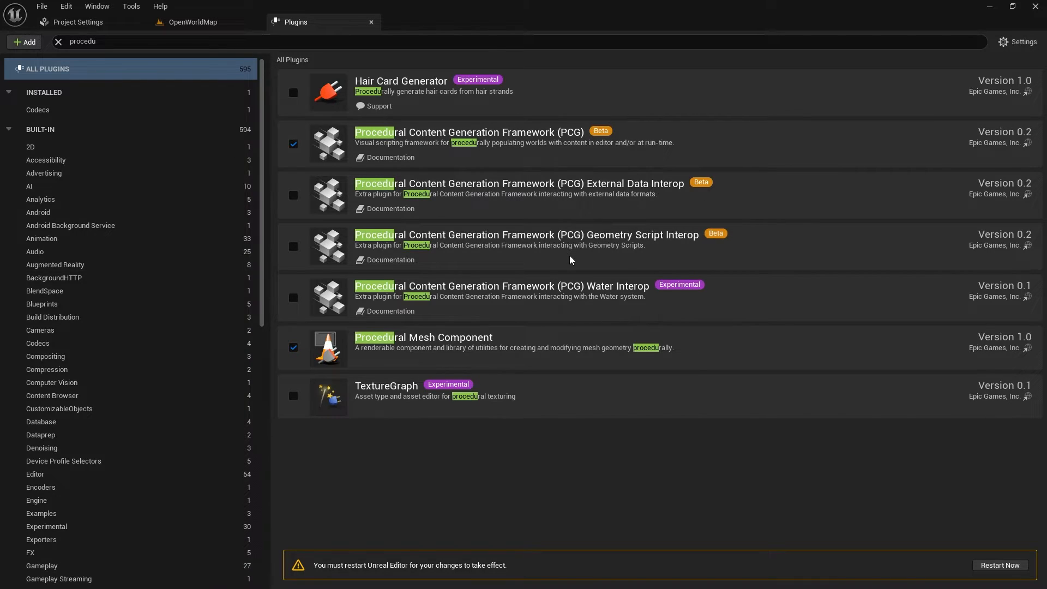
Enable the PCG External Data Interop, Geometry Script Interop and Water Interop plugins, accepting their warnings, and restart the editor
click(293, 195)
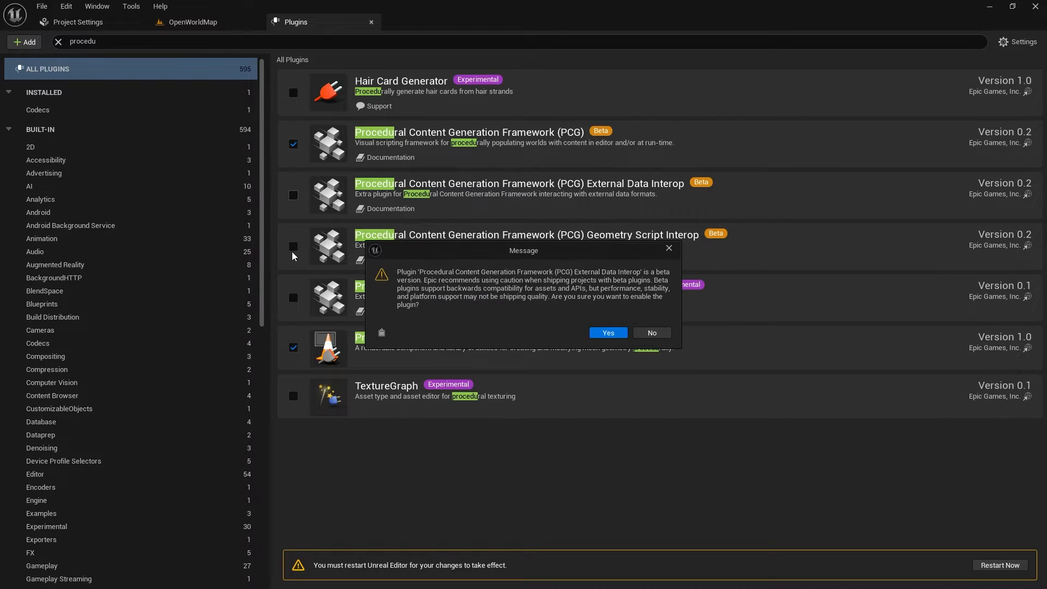
click(607, 331)
click(294, 246)
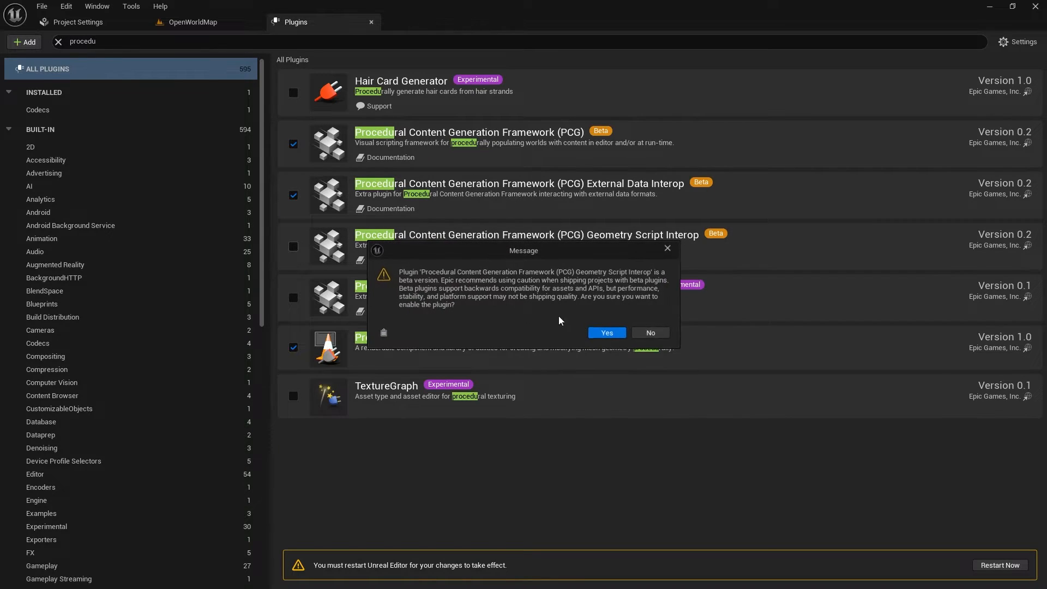
click(604, 332)
click(293, 298)
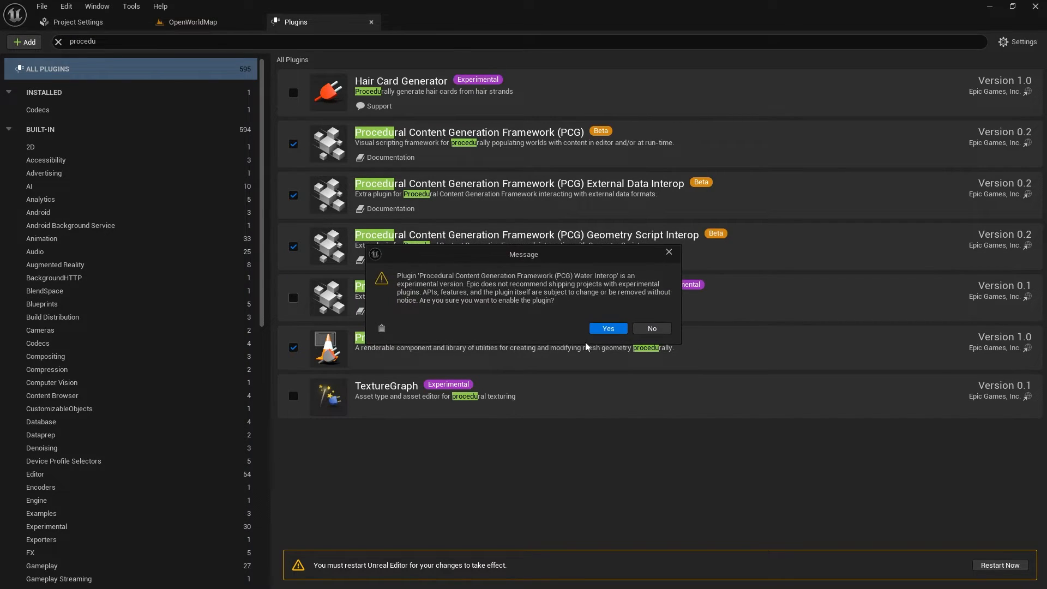
click(605, 332)
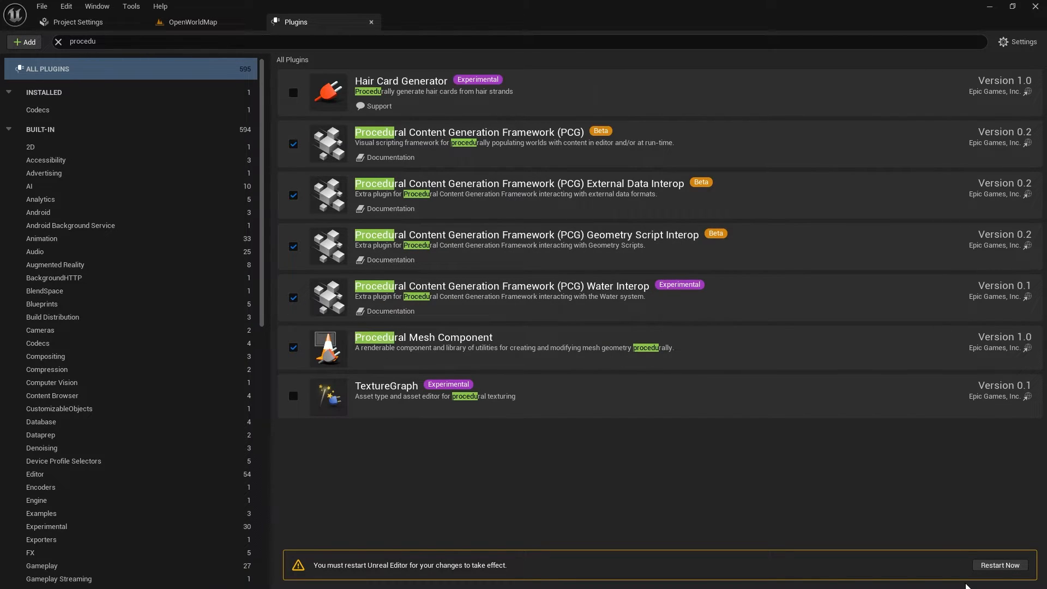
click(1000, 564)
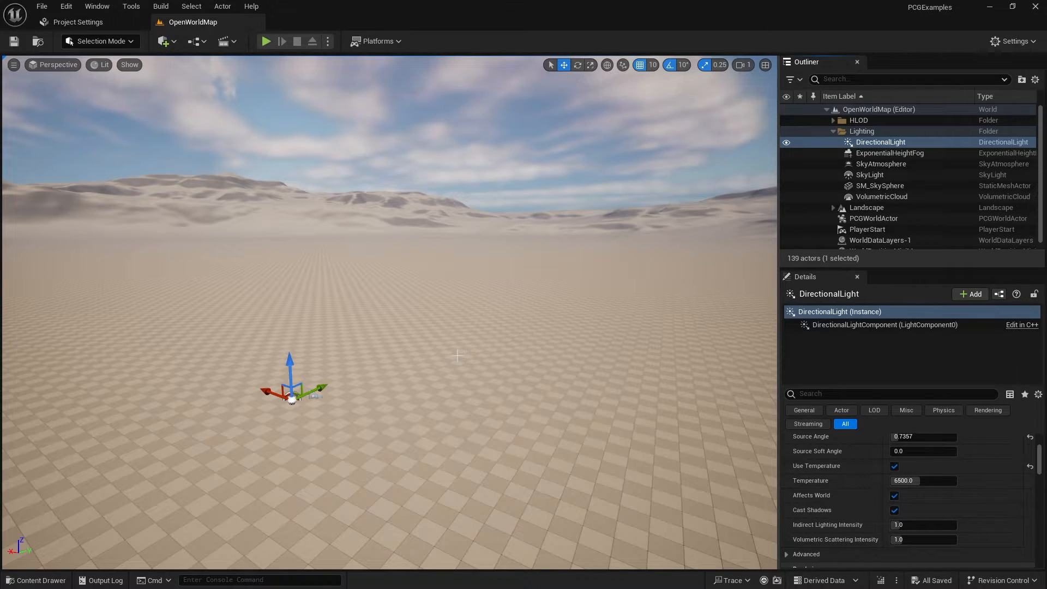
key(w)
right_drag(457, 355, 482, 411)
key(s)
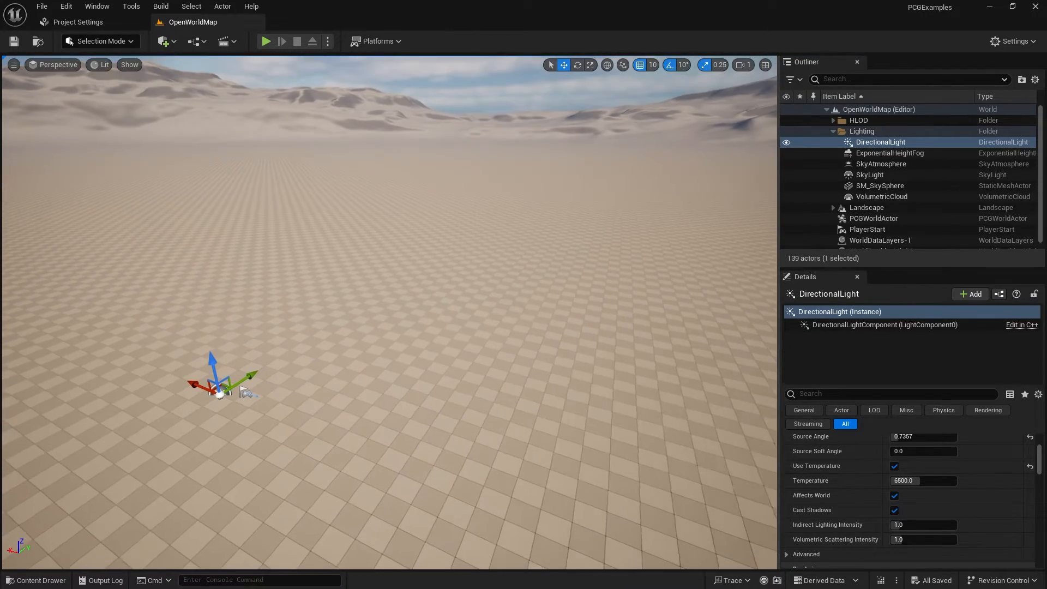
key(d)
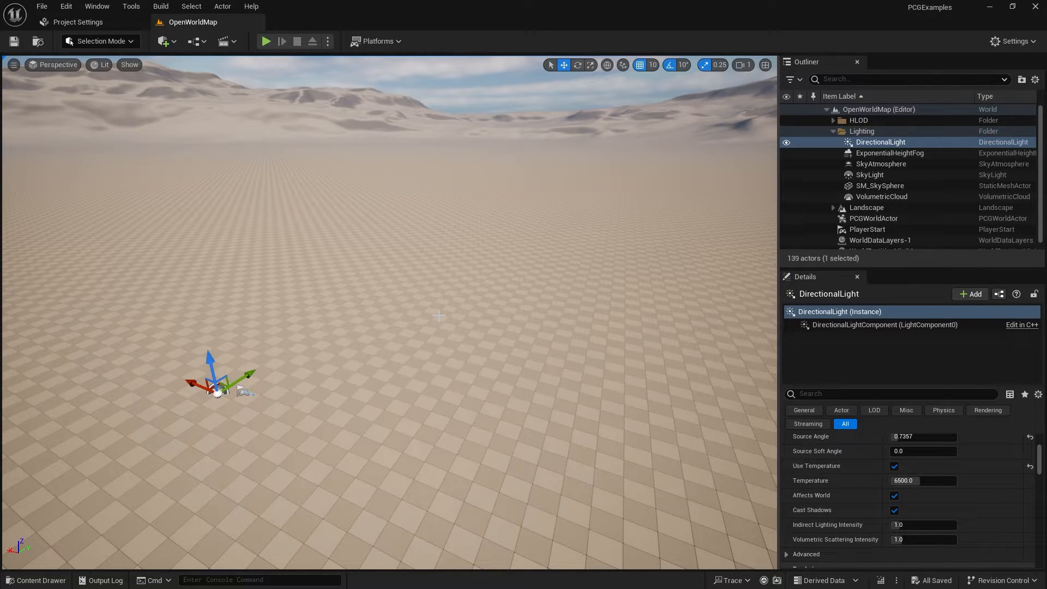
Create a PCG Graph named PCG_Example_Volume in the PCG Graphs folder
key(ctrl+space)
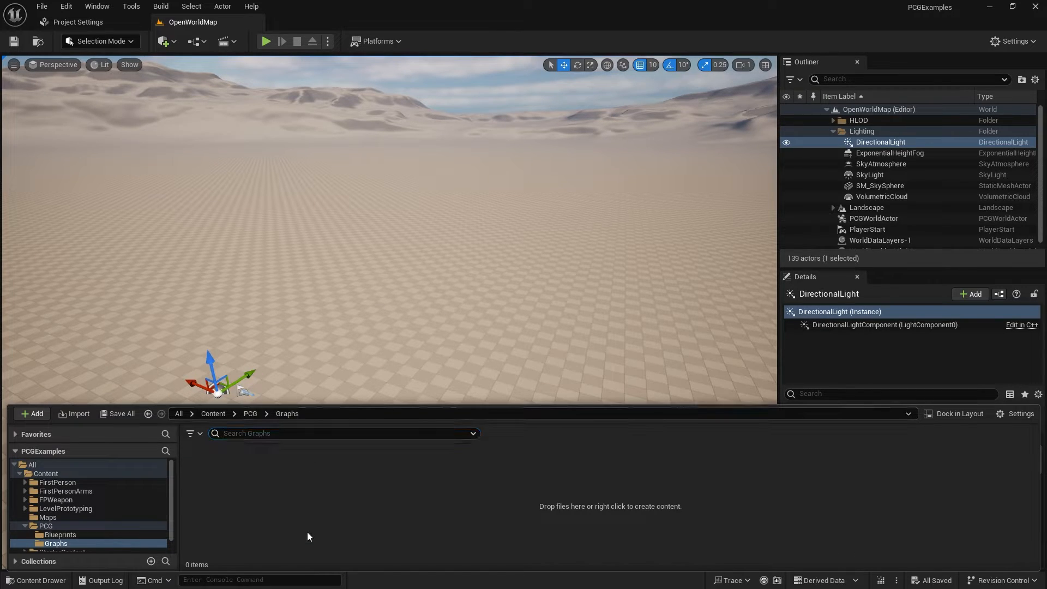
right_click(220, 527)
mouse_move(312, 364)
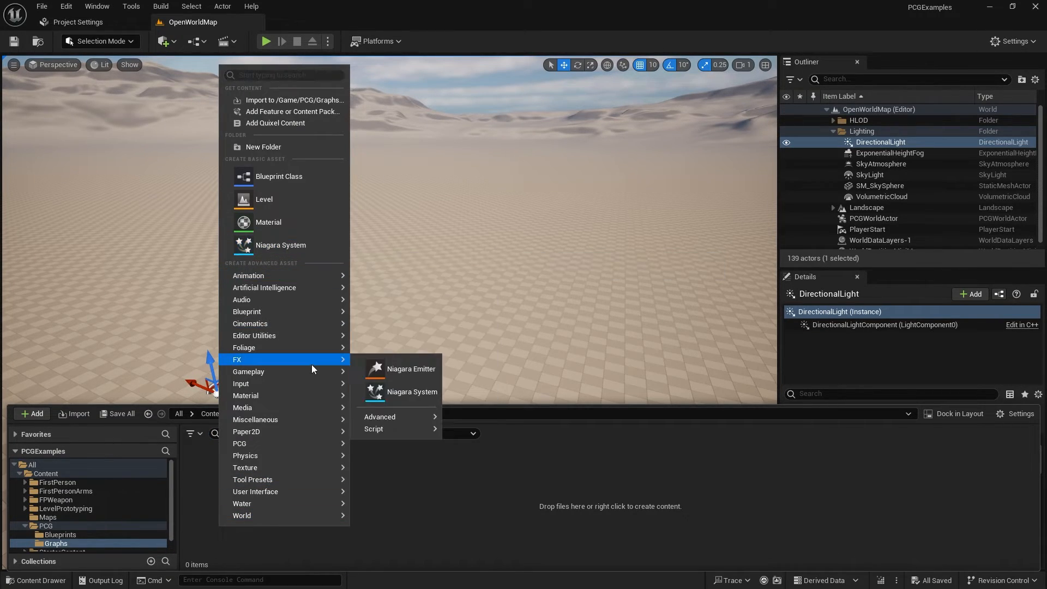
mouse_move(237, 440)
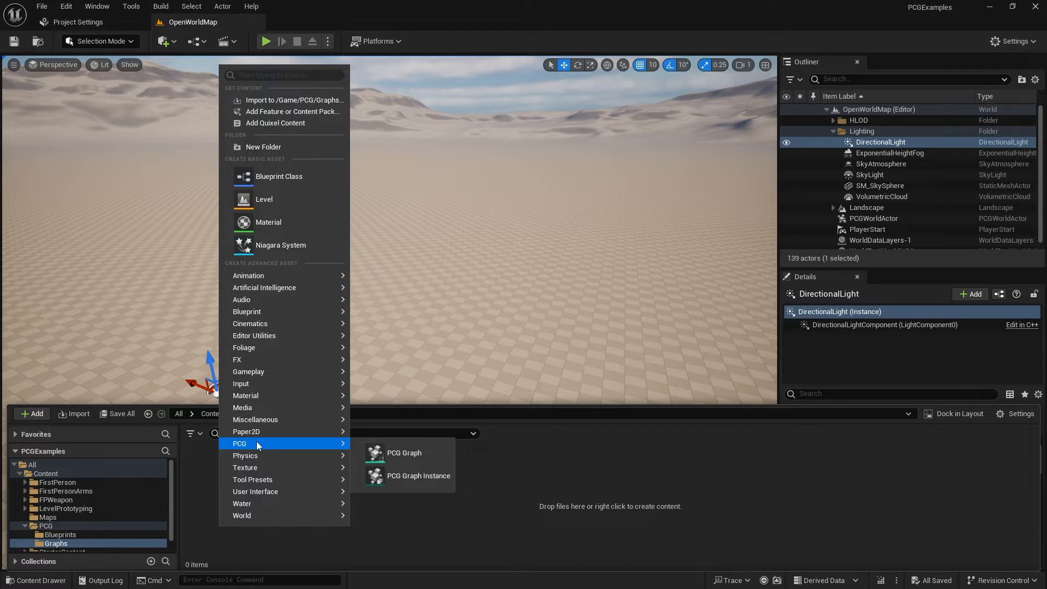
click(409, 454)
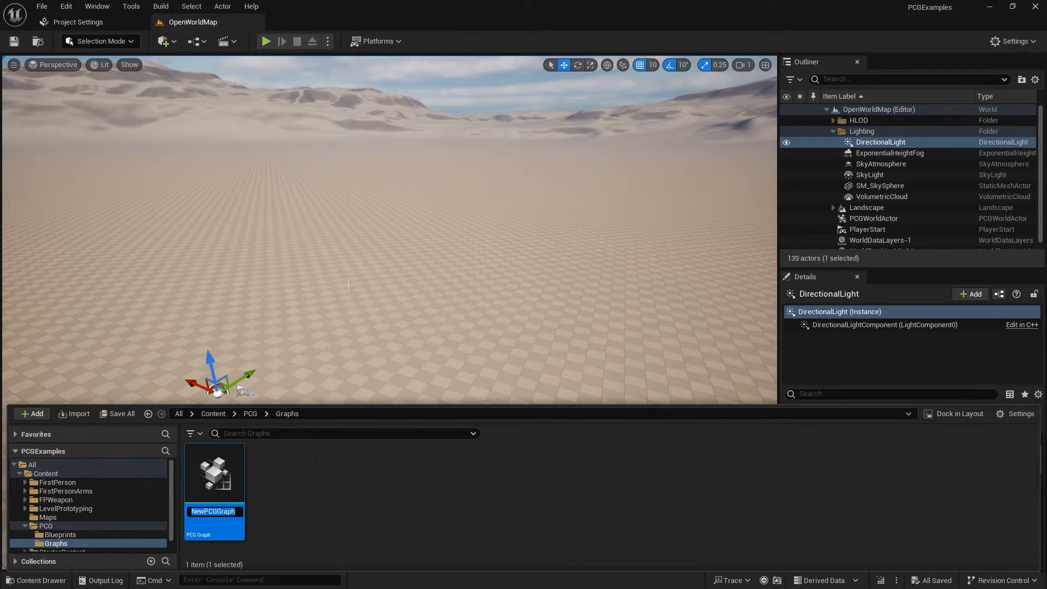
text(PCG_Example)
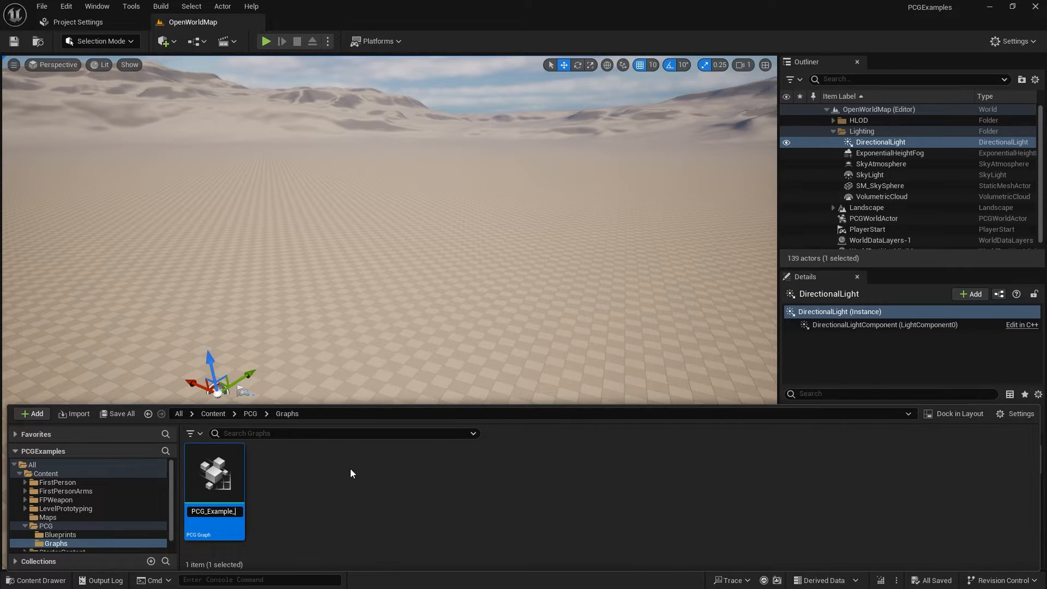
text(_Volume)
key(Return)
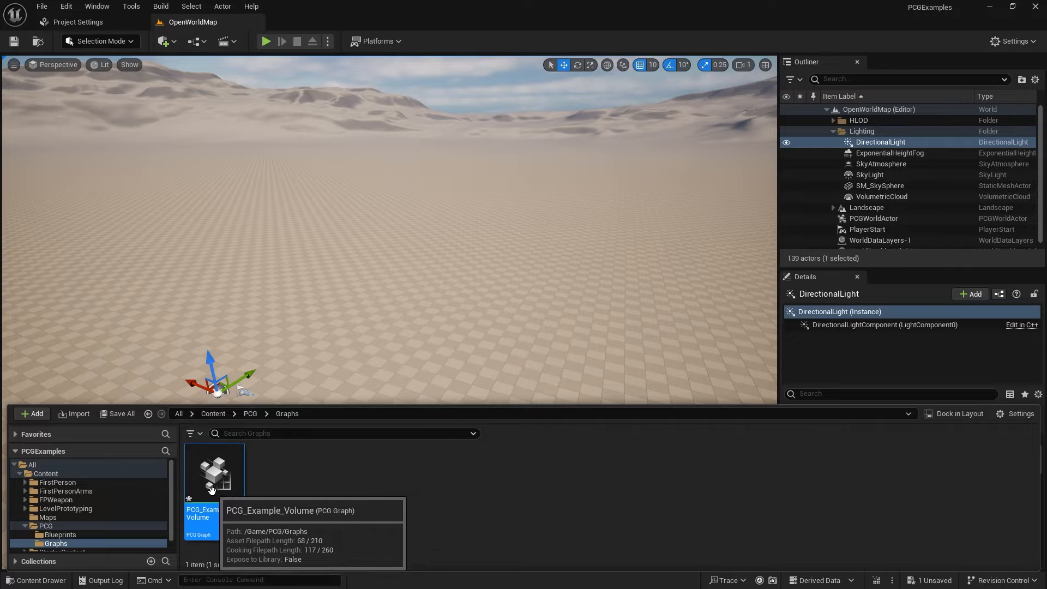
Place the PCG_Example_Volume graph in the level and inspect the resulting volume's brush and PCG components
drag(211, 490, 414, 227)
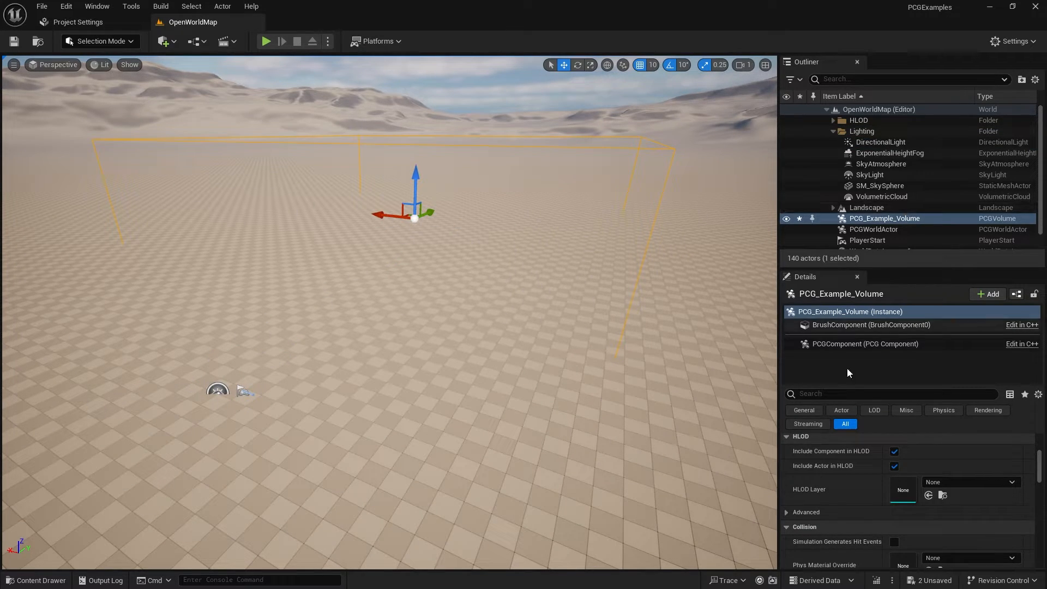
click(864, 325)
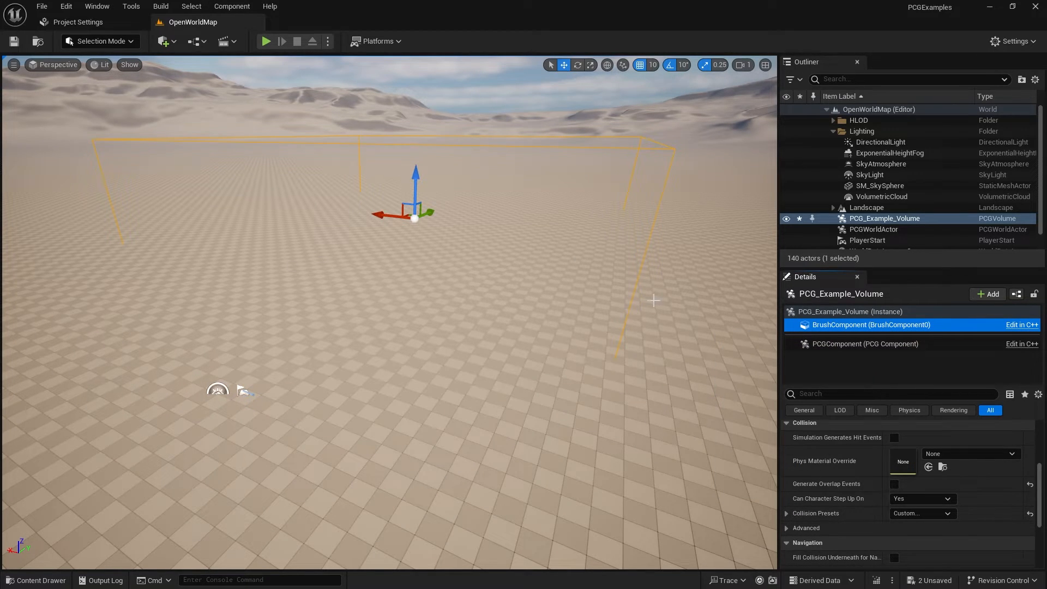
click(853, 344)
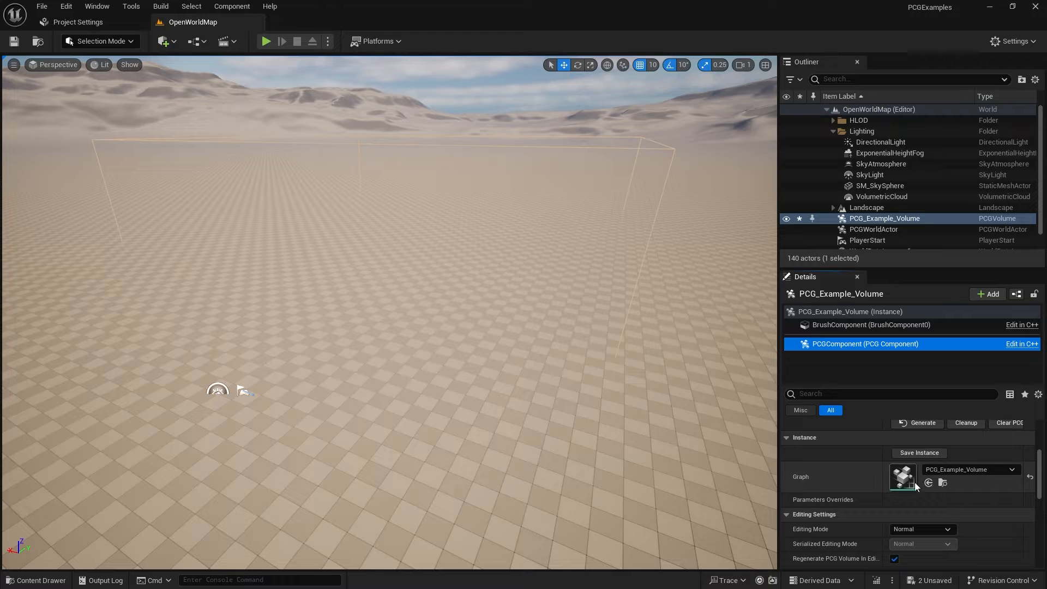
Delete the PCG_Example_Volume actor from the level
click(872, 229)
click(872, 219)
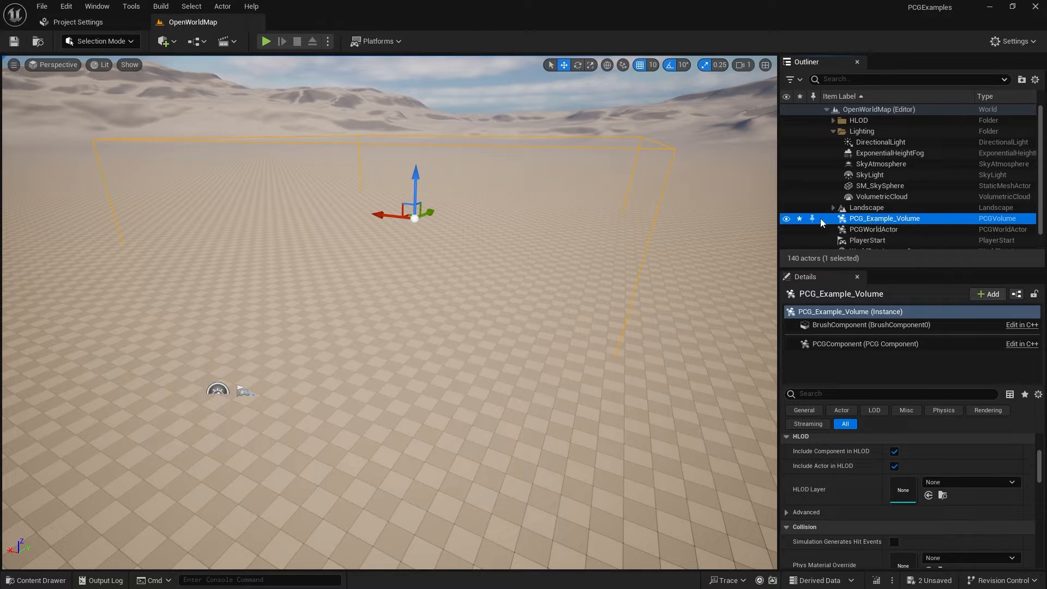
key(Delete)
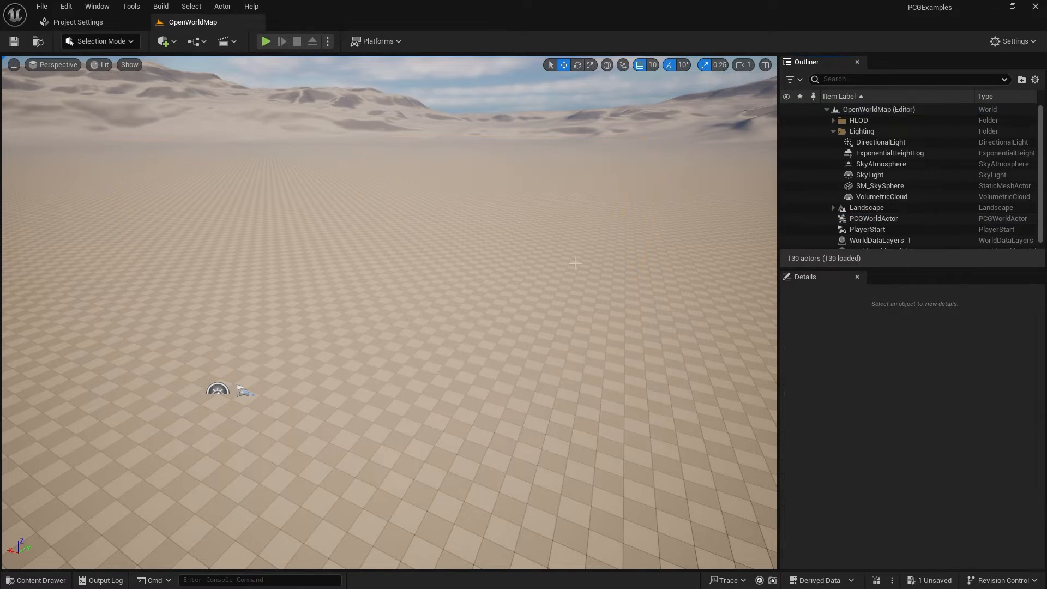
Create an Actor Blueprint class named B_PCG_Example1_Volume in the PCG Blueprints folder
key(ctrl+space)
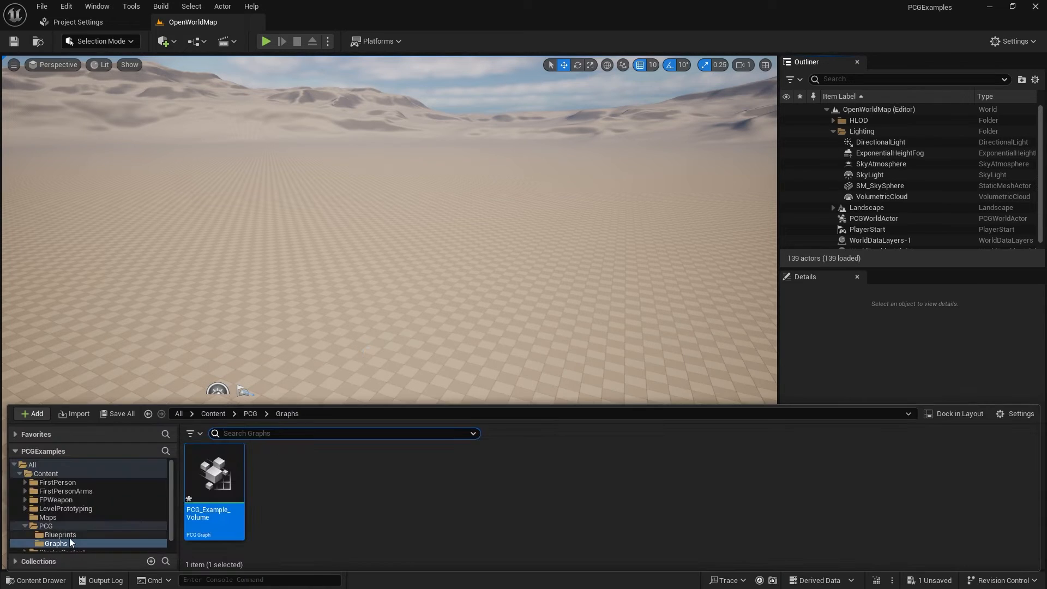
click(60, 534)
right_click(309, 509)
click(379, 155)
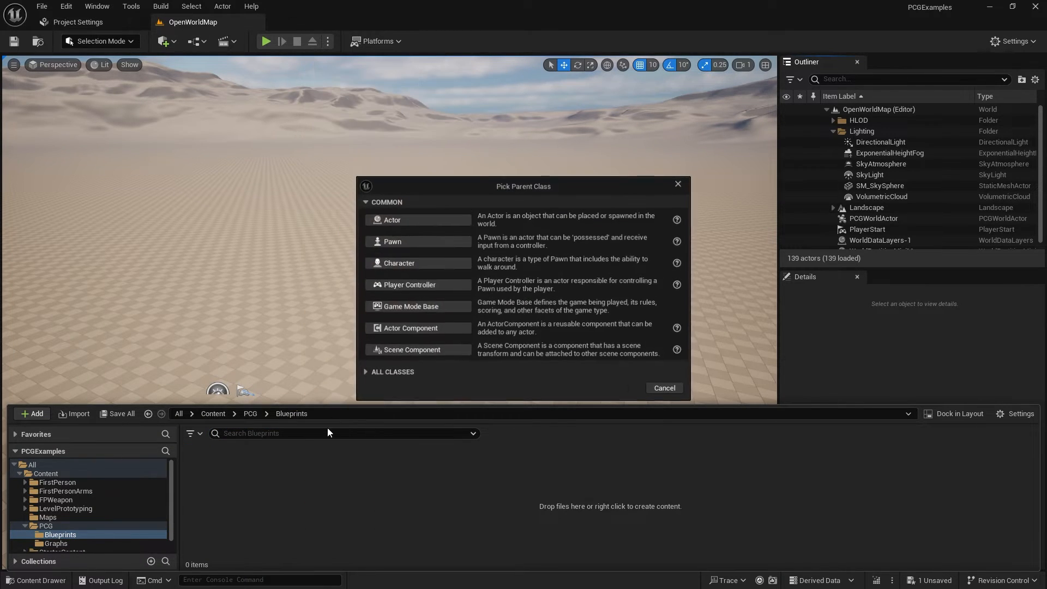
click(397, 219)
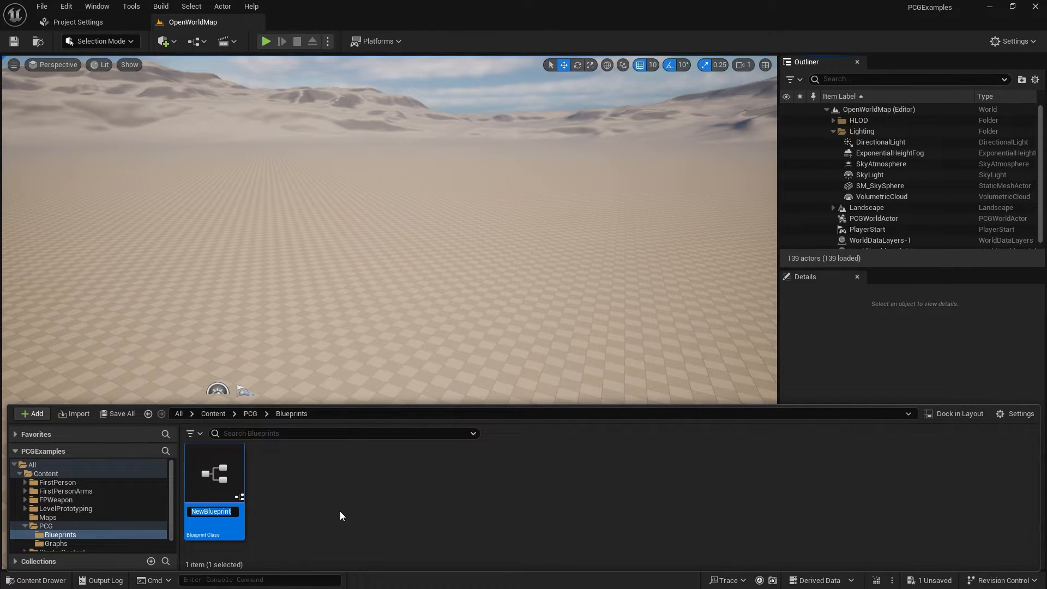
text(B_PCG_)
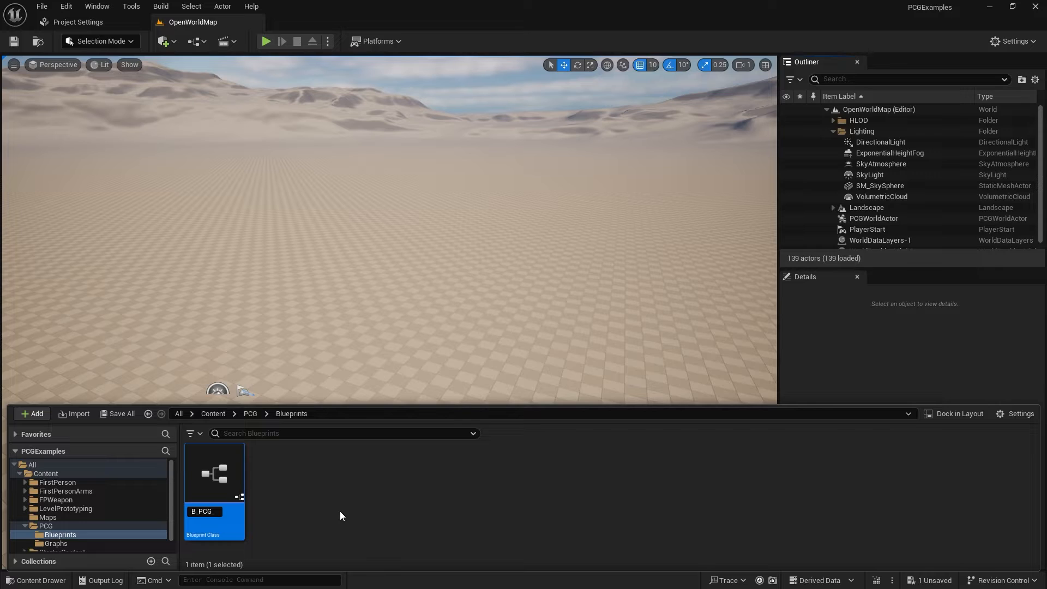
text(Example)
text(1_)
text(Volume)
key(Return)
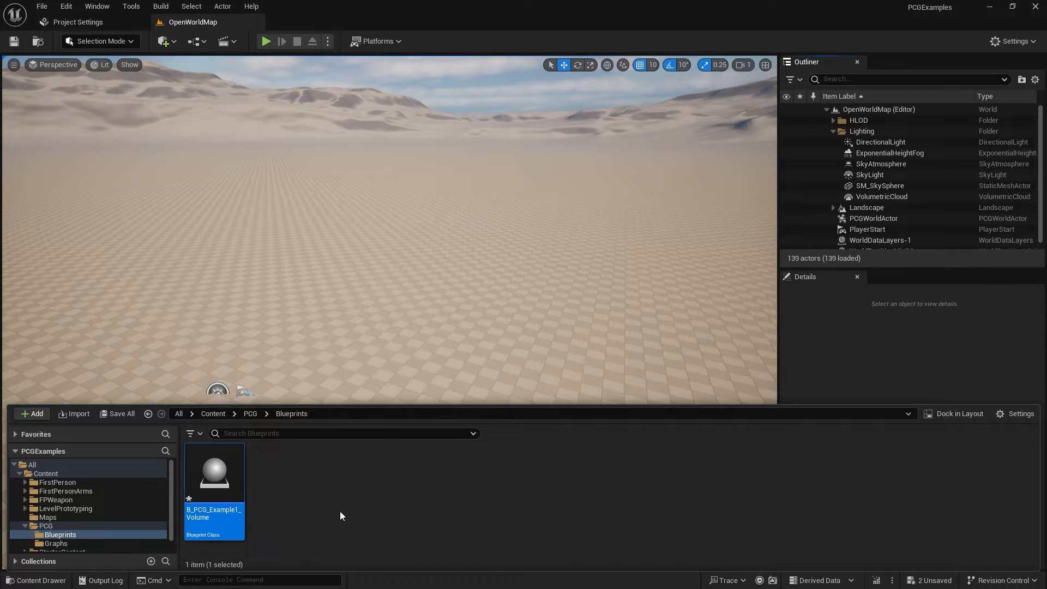
Open B_PCG_Example1_Volume, add a Scene component and make it the root in place of DefaultSceneRoot
key(Return)
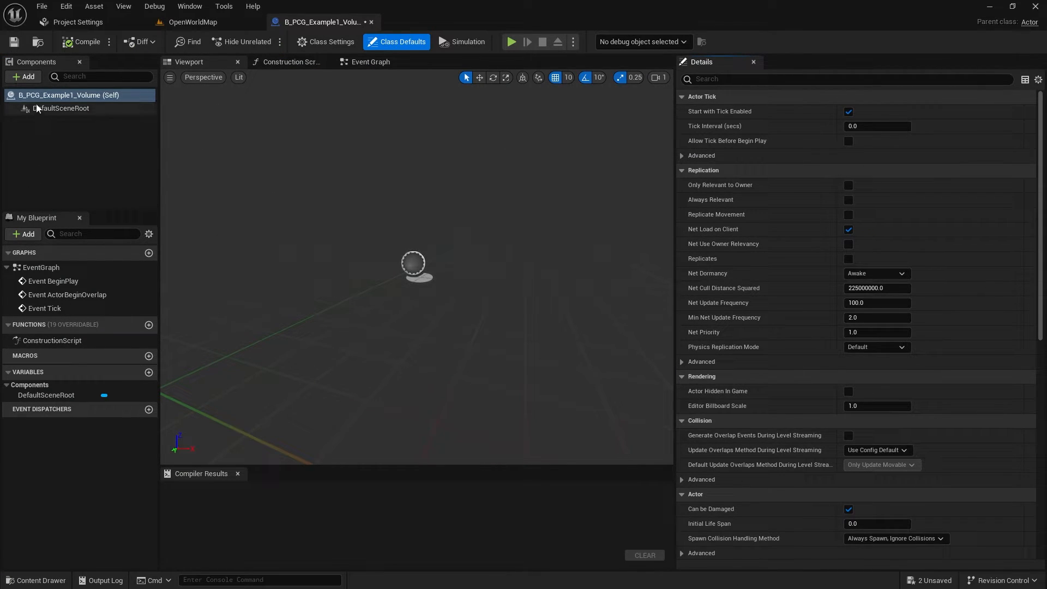
click(25, 77)
text(s)
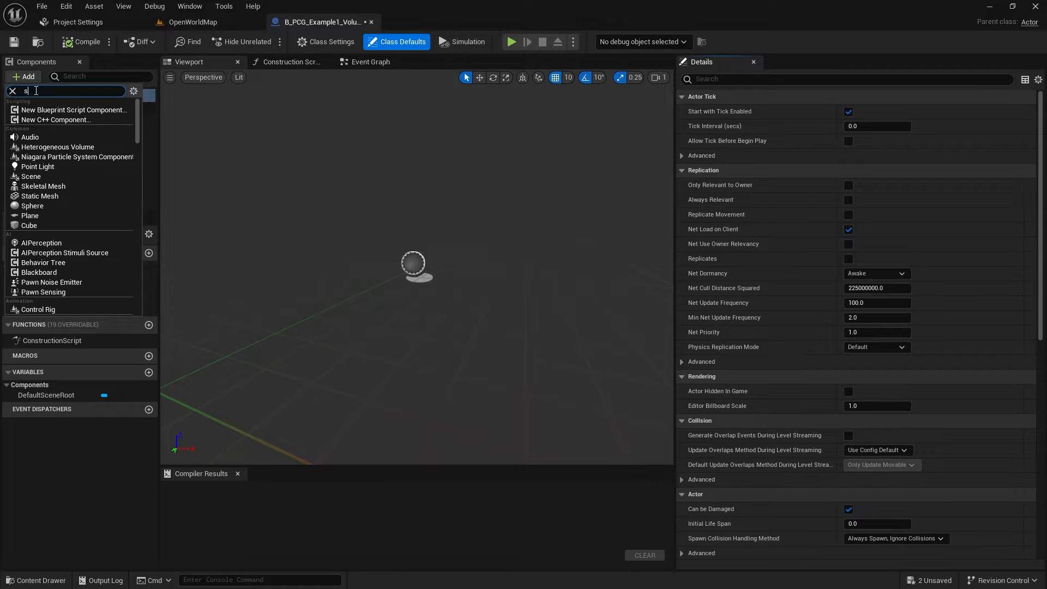
text(ce)
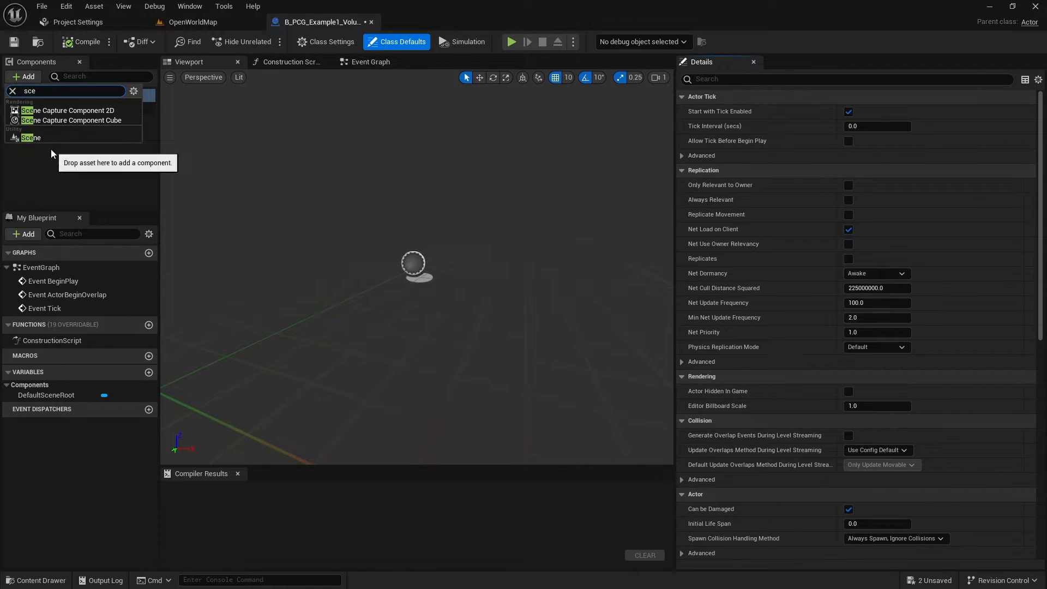
click(49, 147)
drag(27, 122, 39, 109)
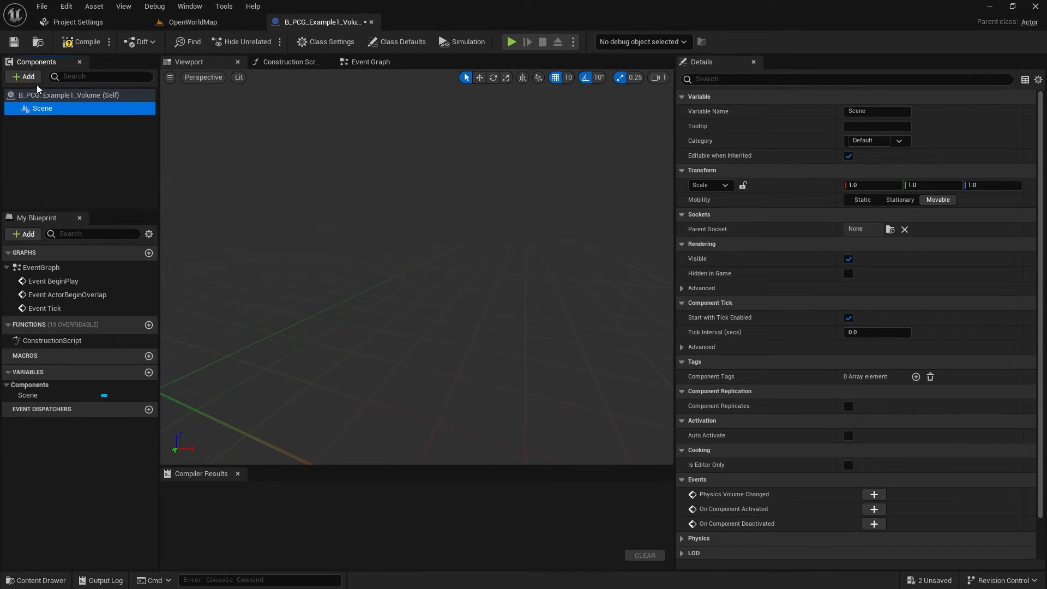
Add a PCG component to the B_PCG_Example1_Volume blueprint
click(17, 77)
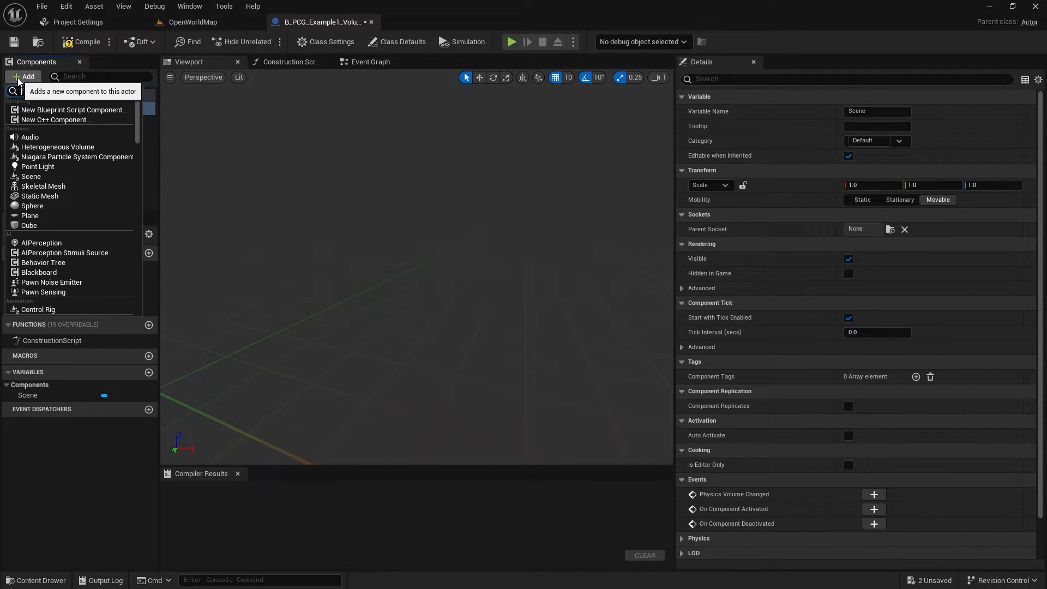
text(pcg)
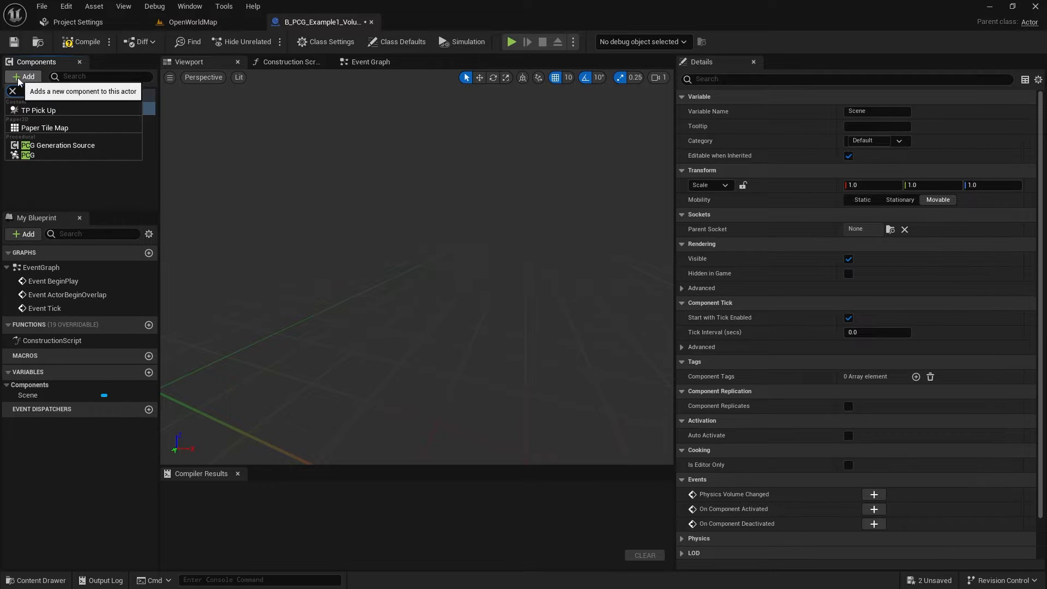
click(53, 130)
key(Return)
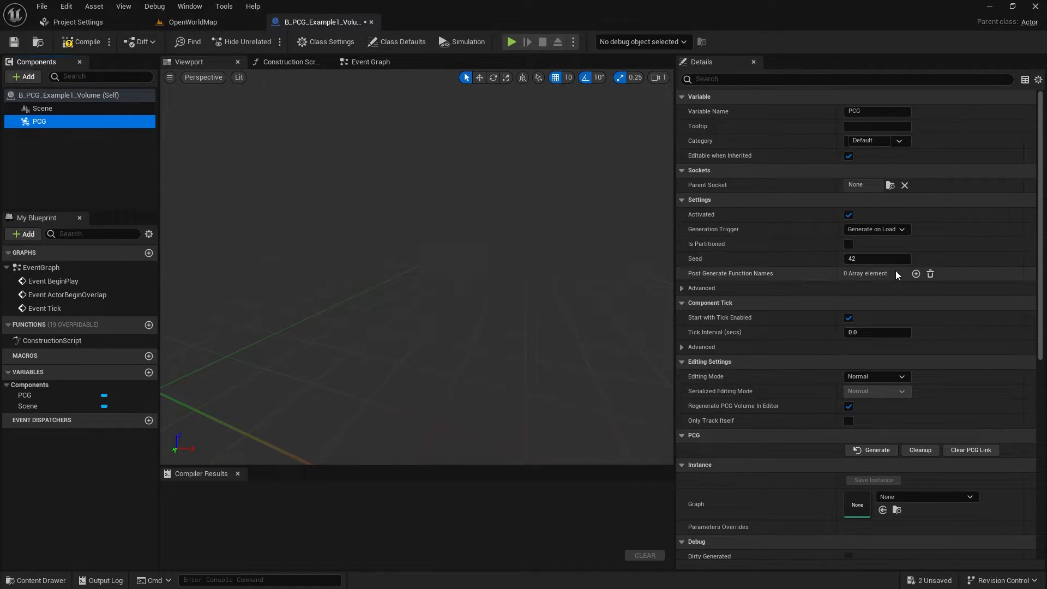
Assign the PCG_Example_Volume graph to the blueprint's PCG component
scroll(735, 305, down, 5)
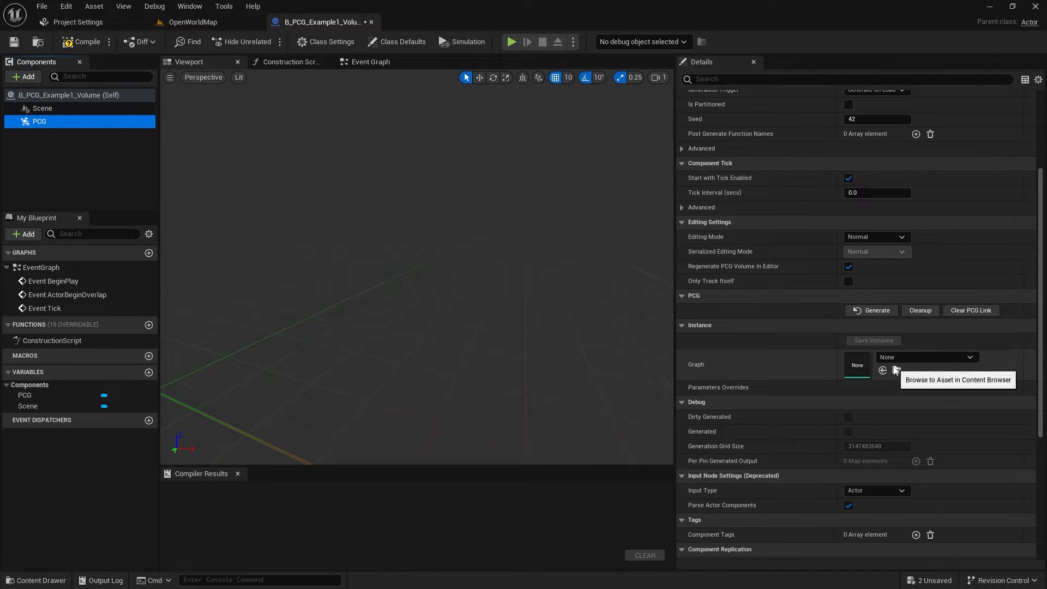
click(923, 355)
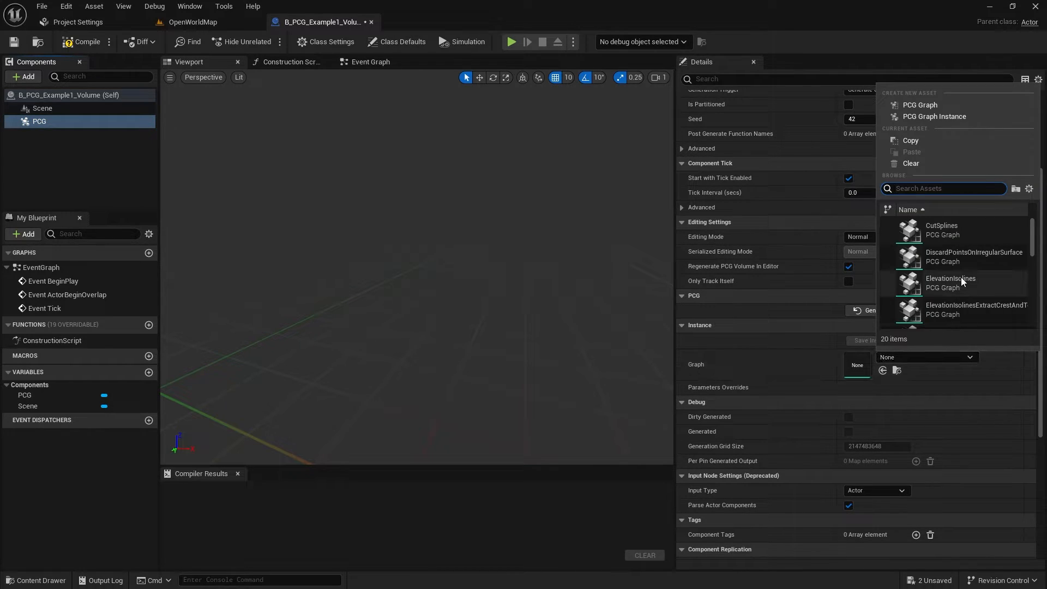
scroll(961, 277, down, 3)
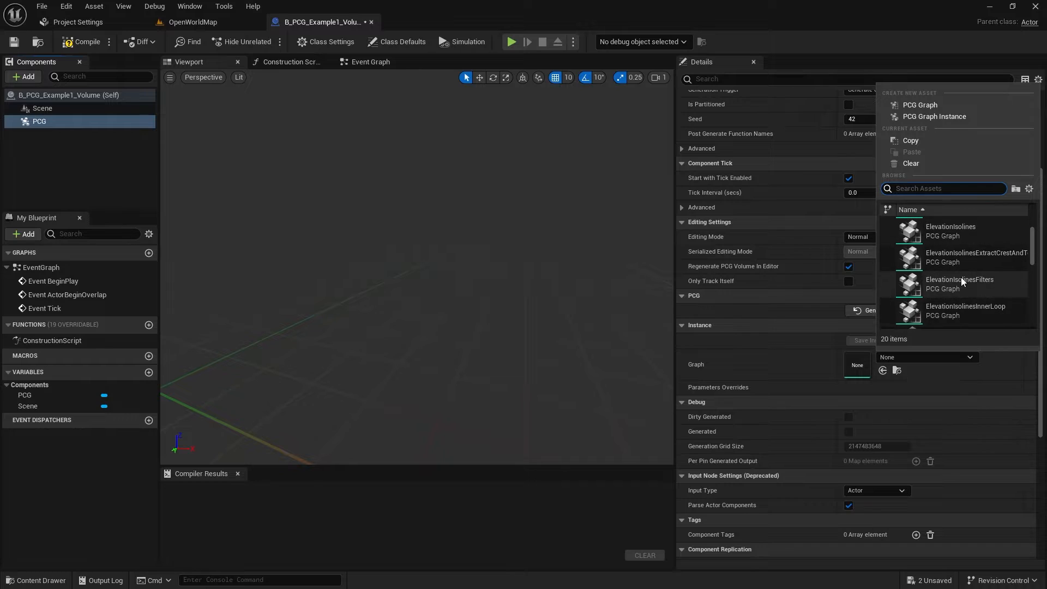
scroll(961, 277, down, 3)
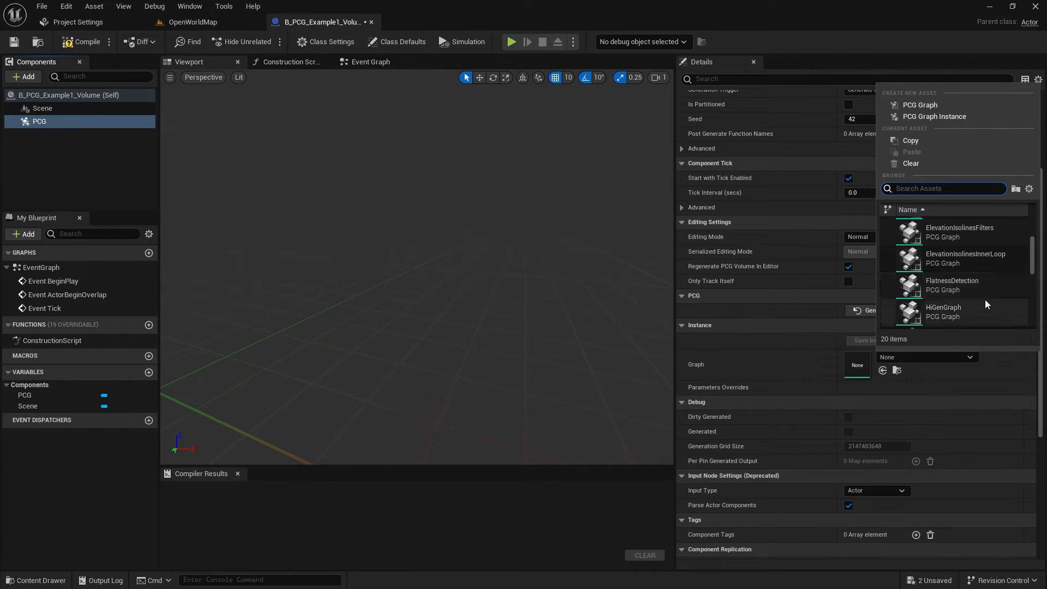
scroll(983, 298, down, 3)
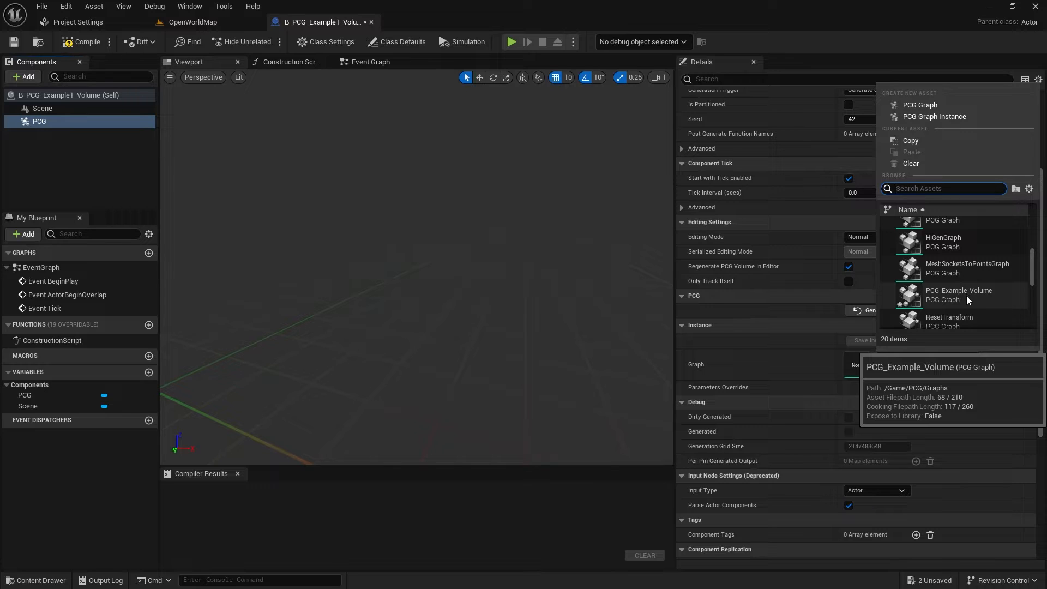
click(963, 296)
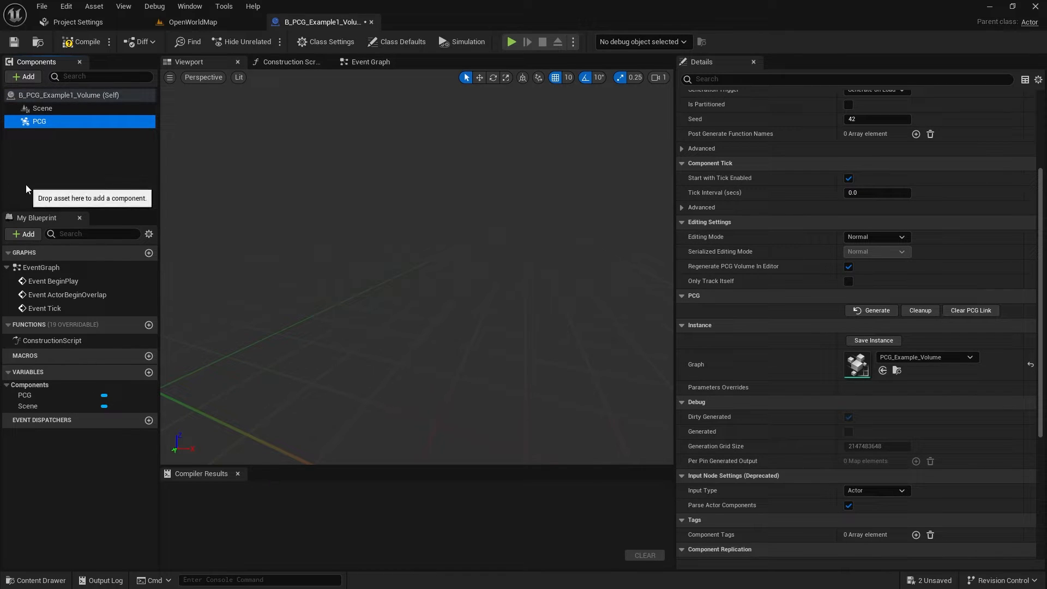
Add a Box Collision component under the Scene root and keep its default name
click(28, 81)
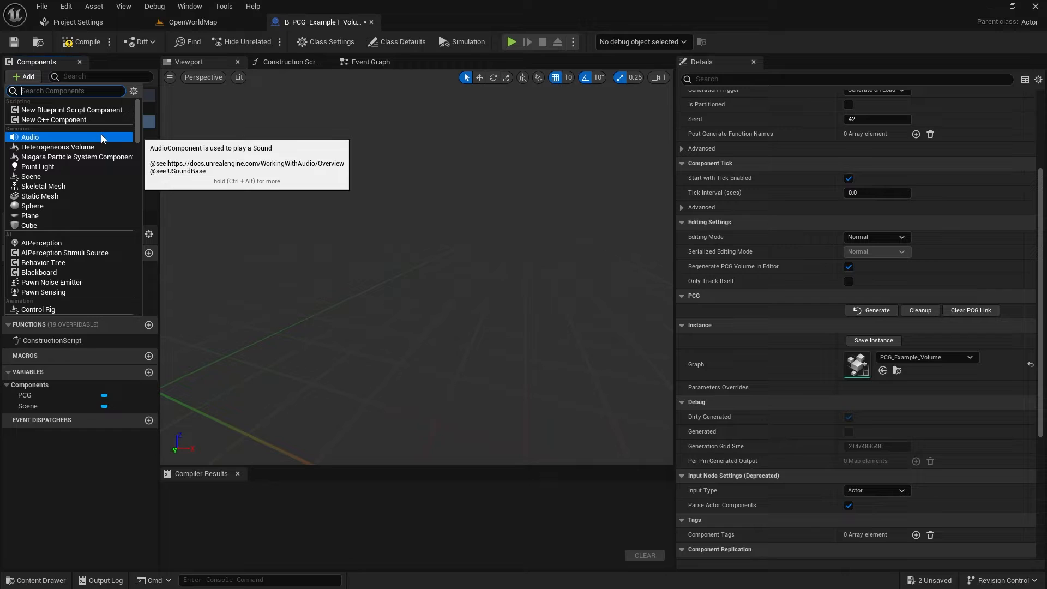
text(box)
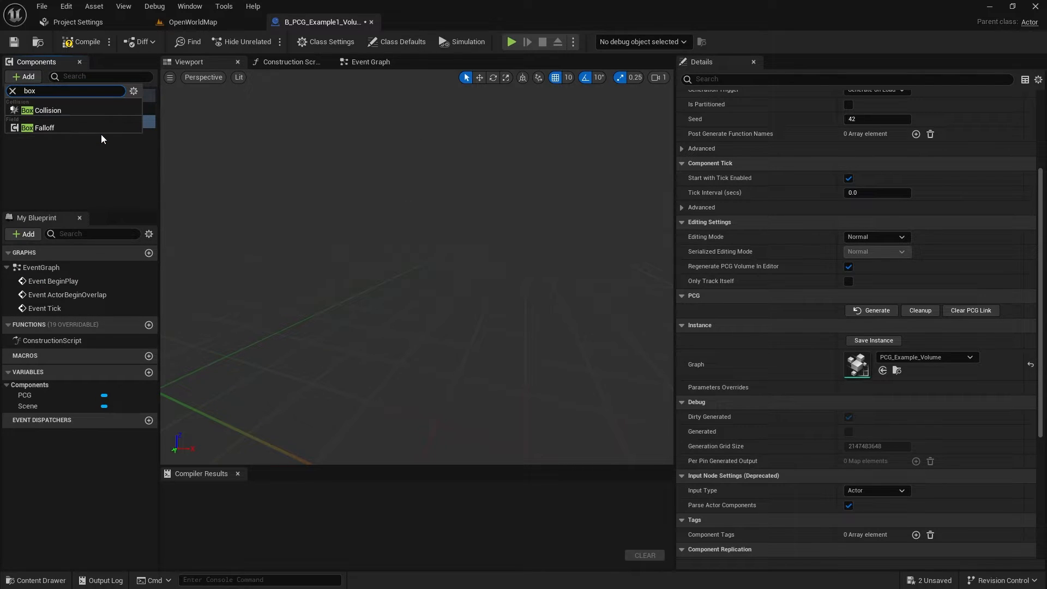
click(63, 108)
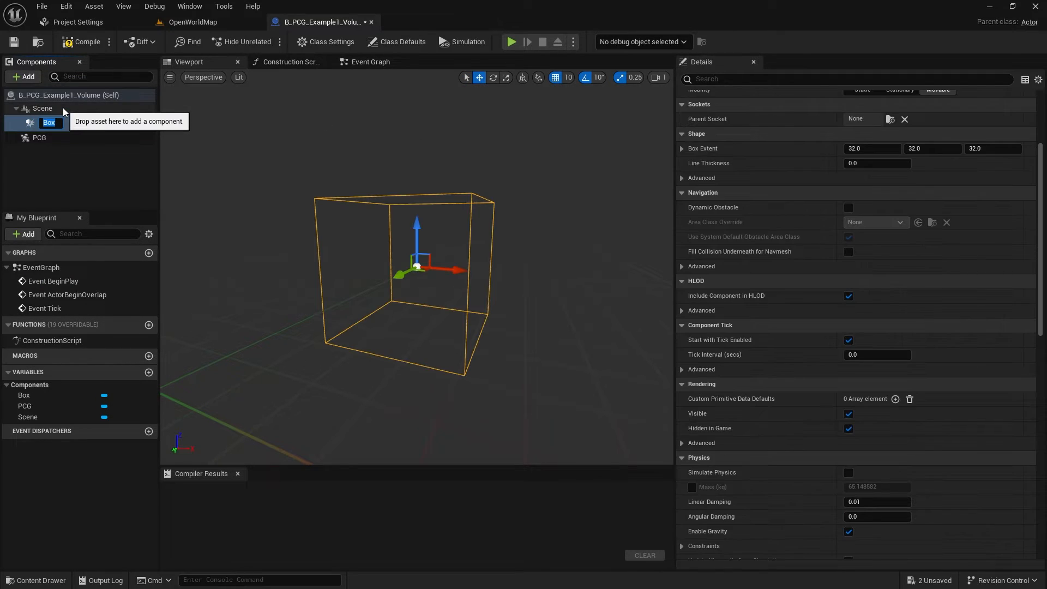
key(Return)
click(32, 123)
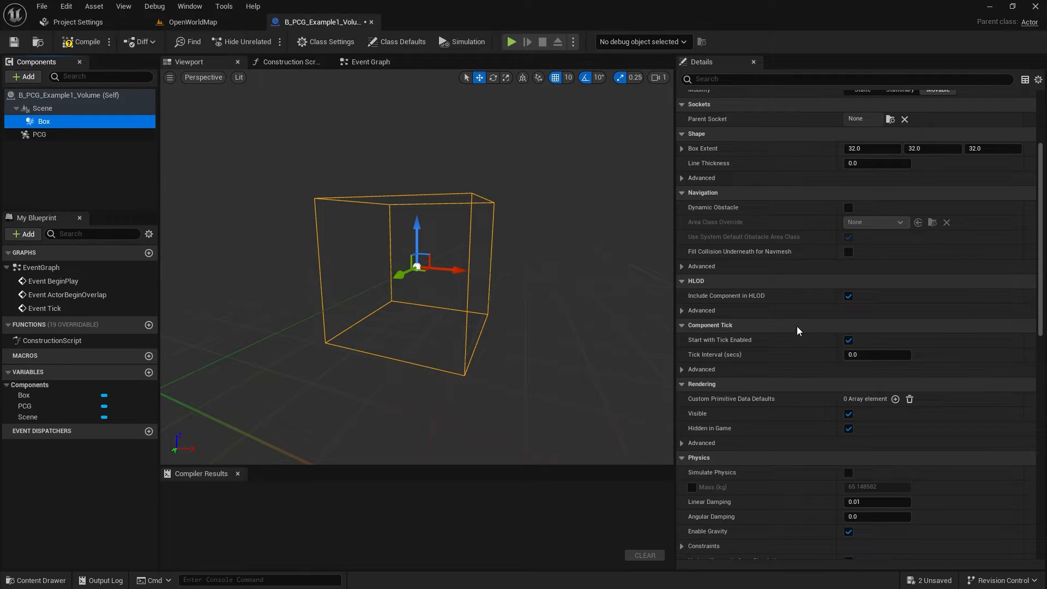
Set the Box component's Box Extent to 2000, 2000 and 1000, and compile the blueprint
scroll(797, 331, up, 5)
click(871, 288)
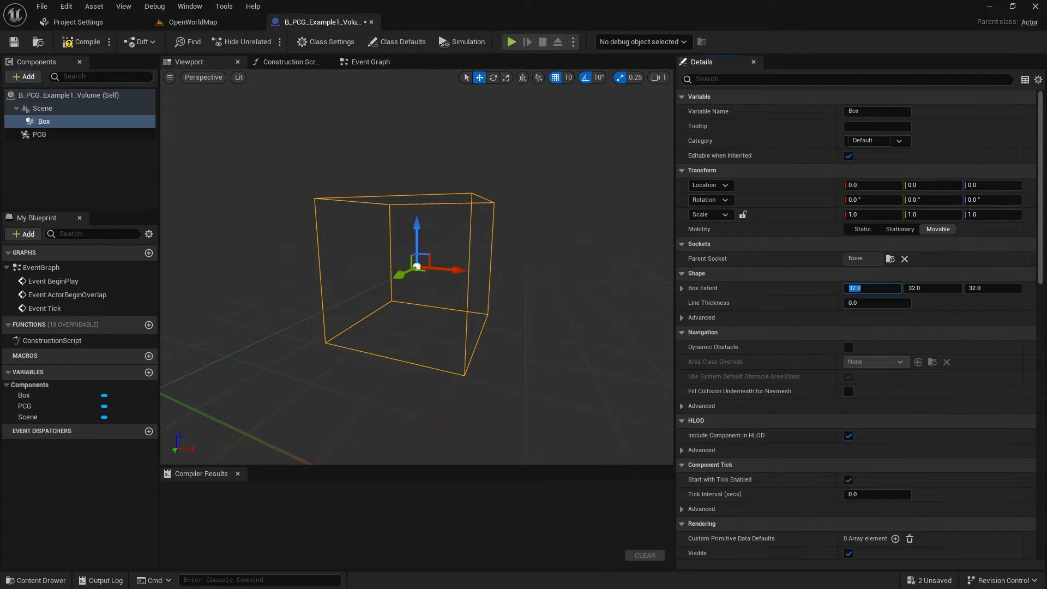
text(2000)
key(Tab)
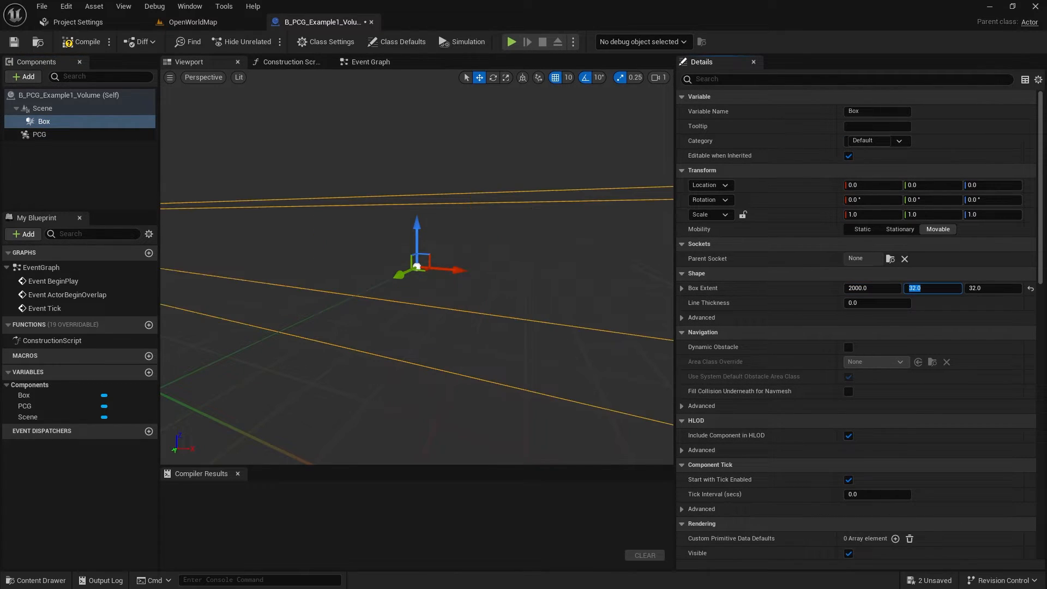
text(2000)
key(Tab)
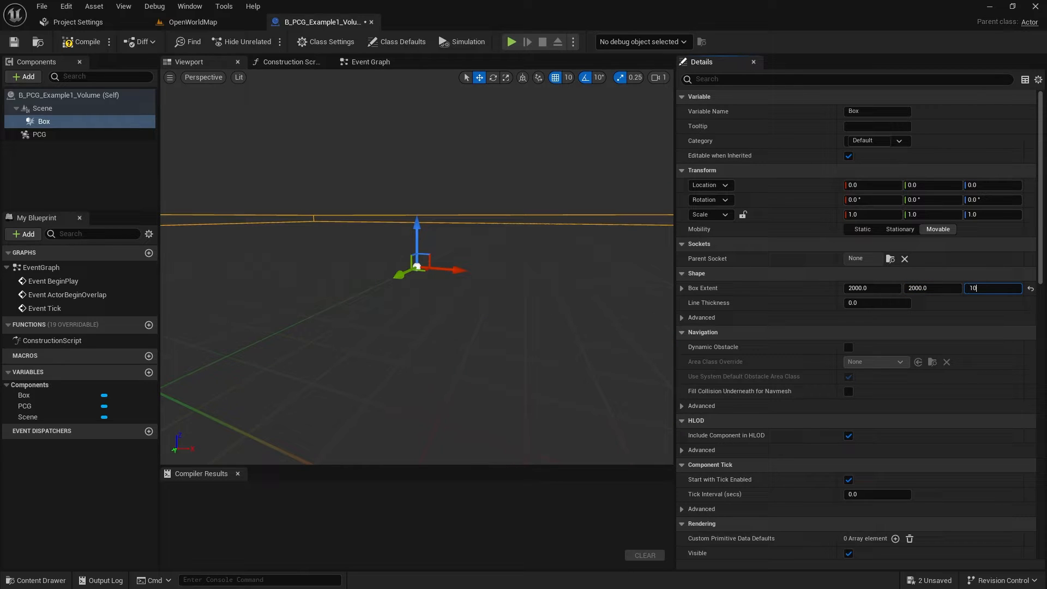
key(Tab)
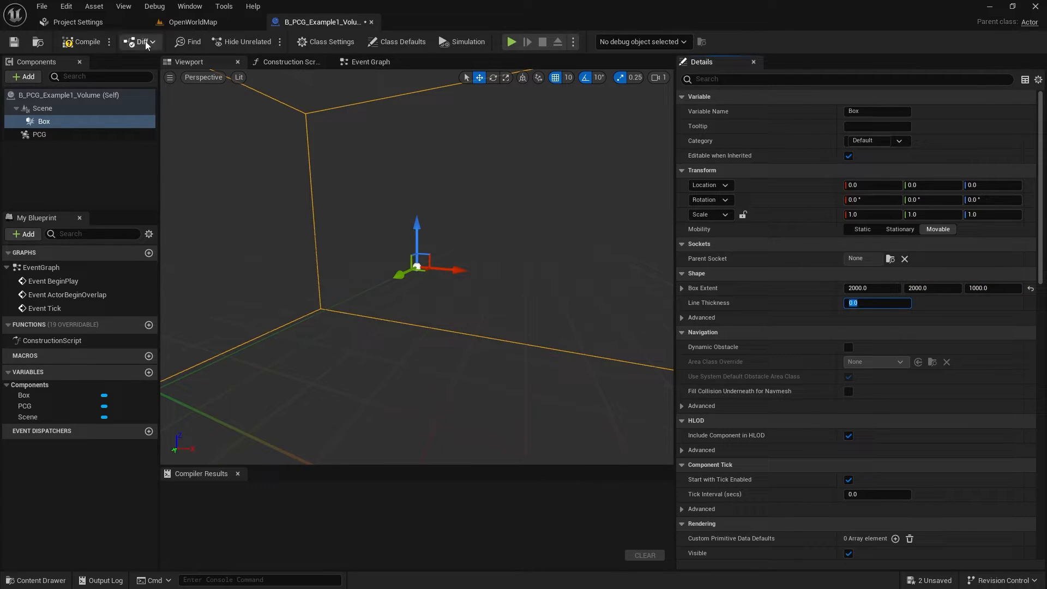
click(82, 42)
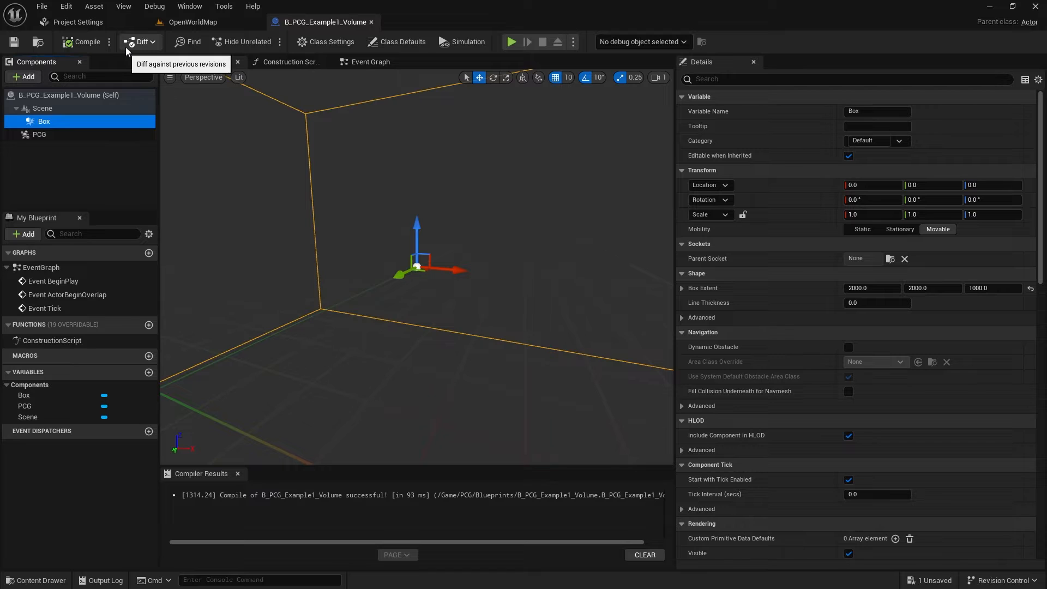
Place the B_PCG_Example1_Volume blueprint from the PCG Blueprints folder onto the landscape in OpenWorldMap
click(197, 25)
right_drag(284, 196, 289, 158)
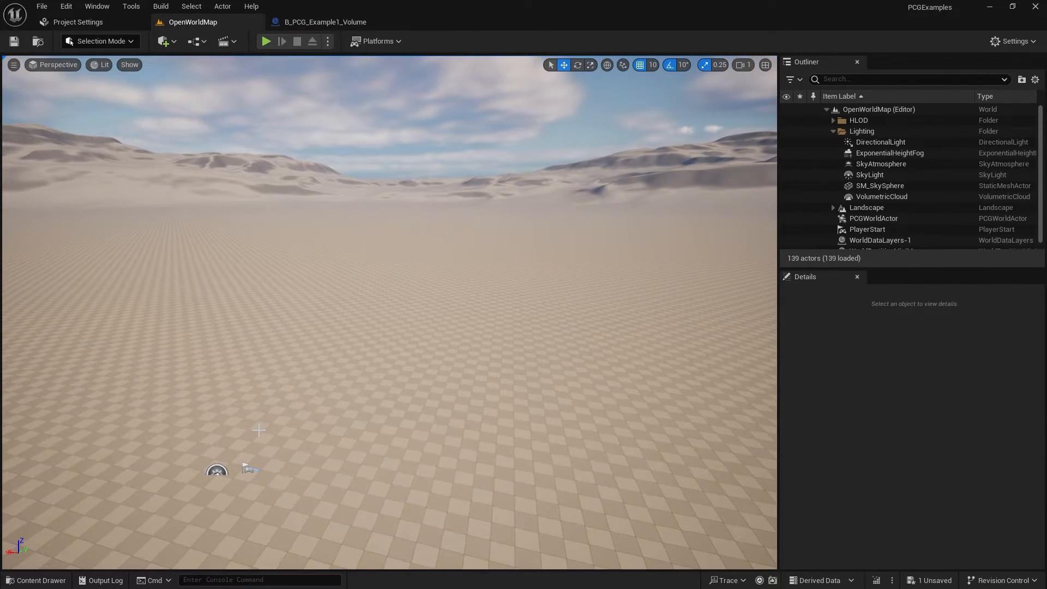
click(36, 580)
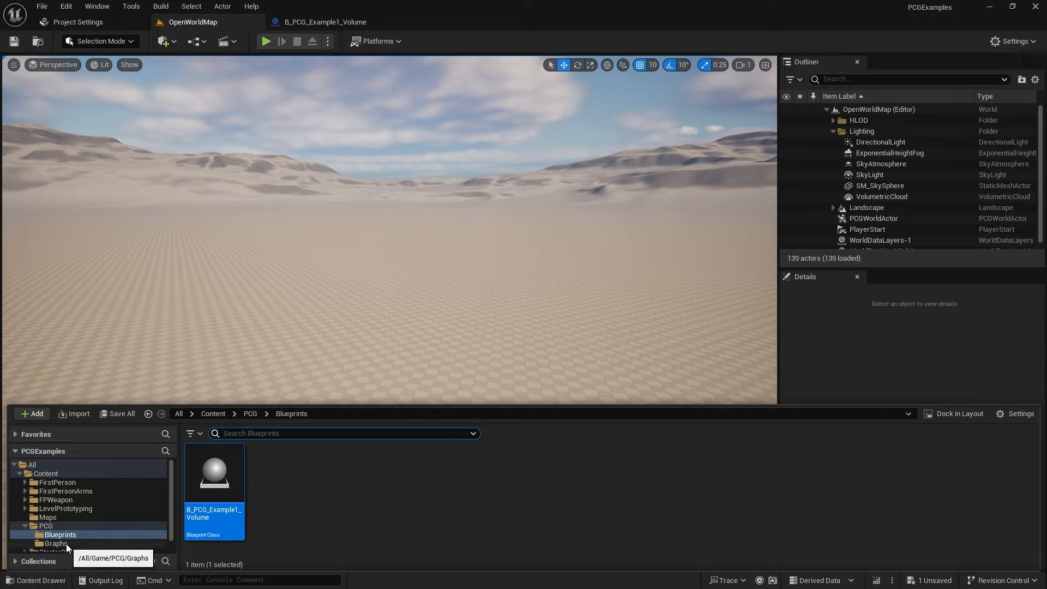
drag(225, 491, 393, 325)
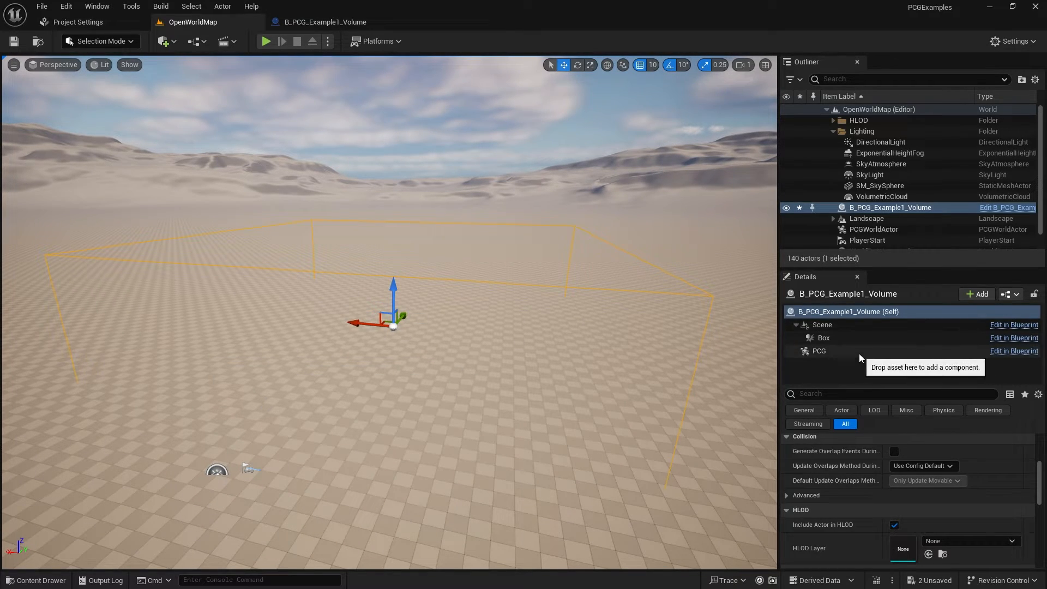
Select the placed actor's PCG component, locate its assigned PCG_Example_Volume graph asset and open it
click(843, 342)
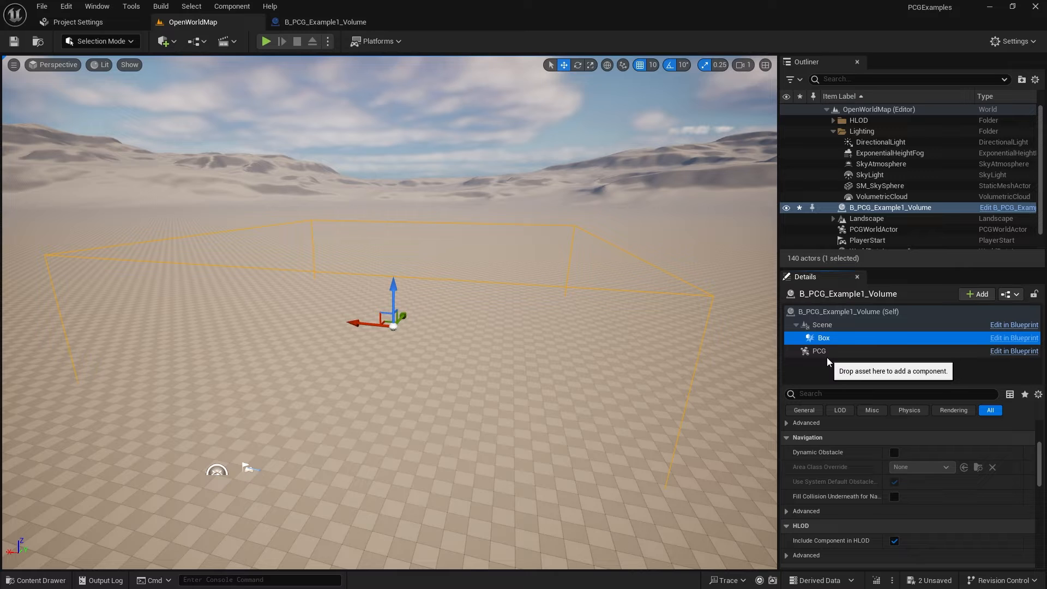
click(829, 351)
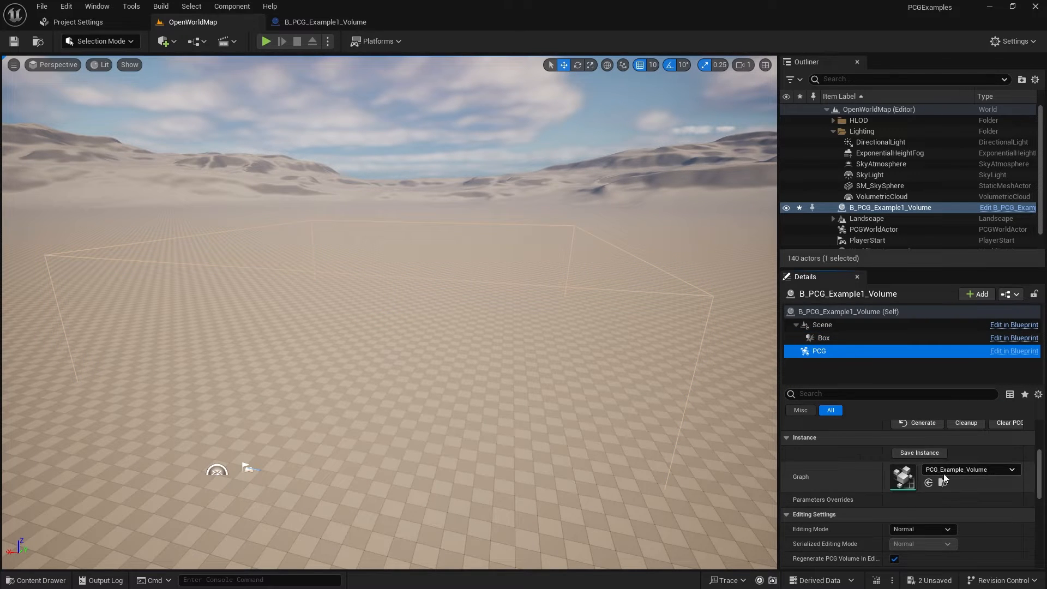
right_drag(476, 305, 436, 315)
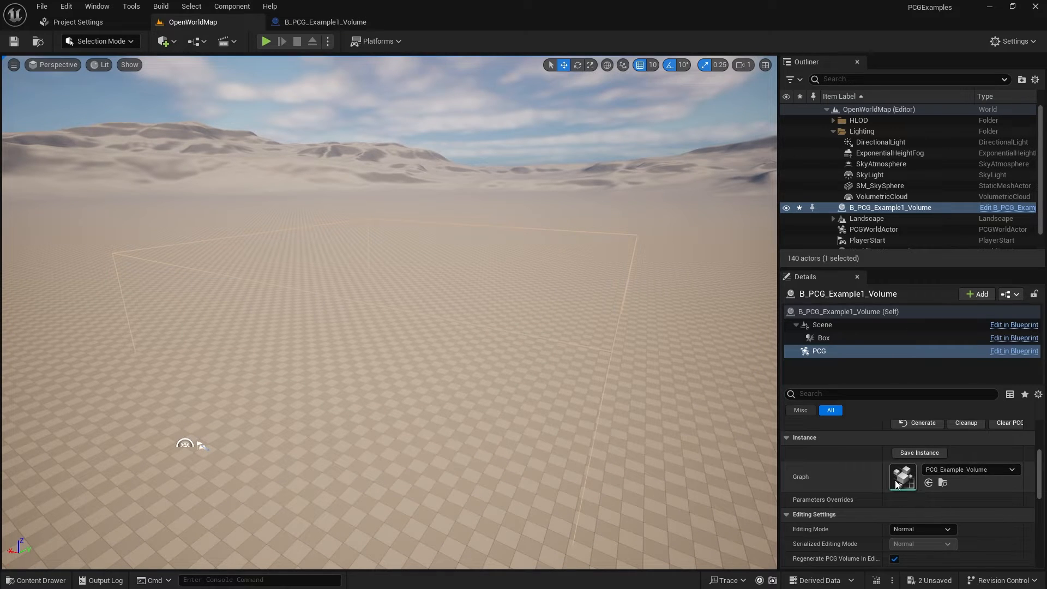
click(943, 482)
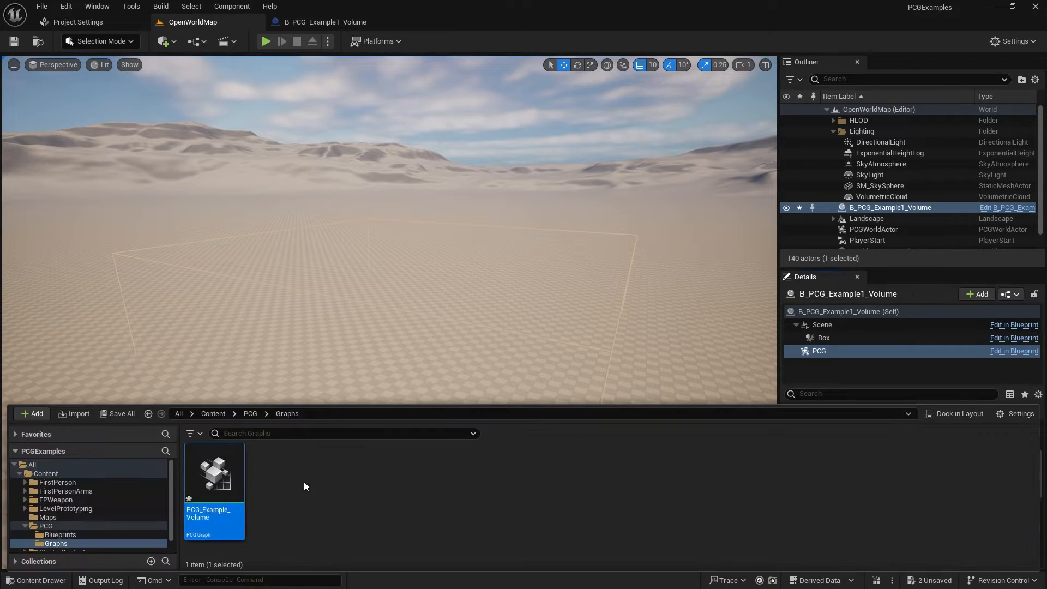
double_click(223, 493)
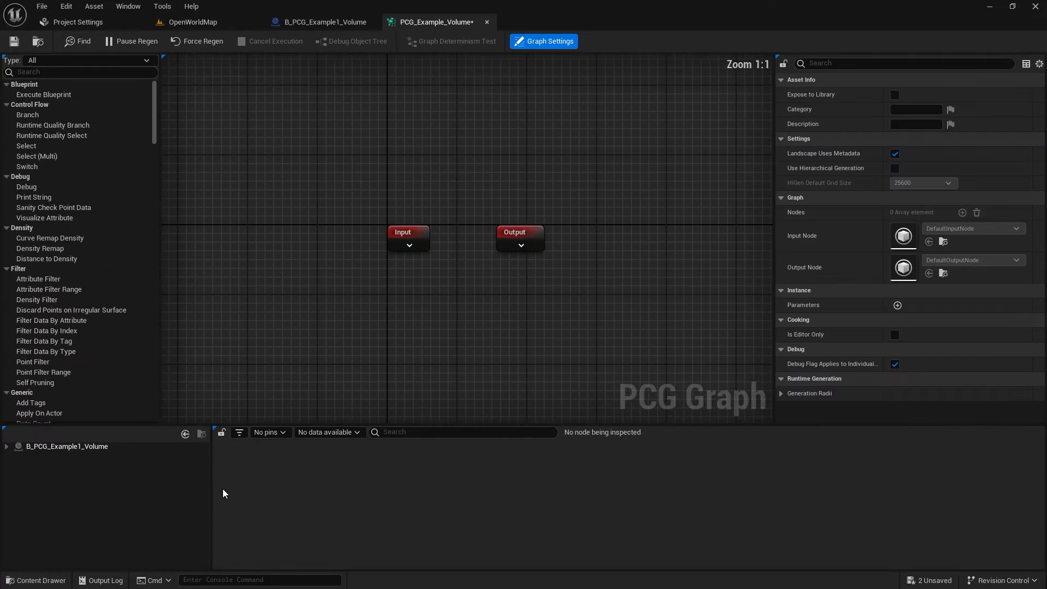
Add a Get Landscape Data node to the PCG graph and place it below and to the left of the Input node
right_drag(442, 283, 467, 165)
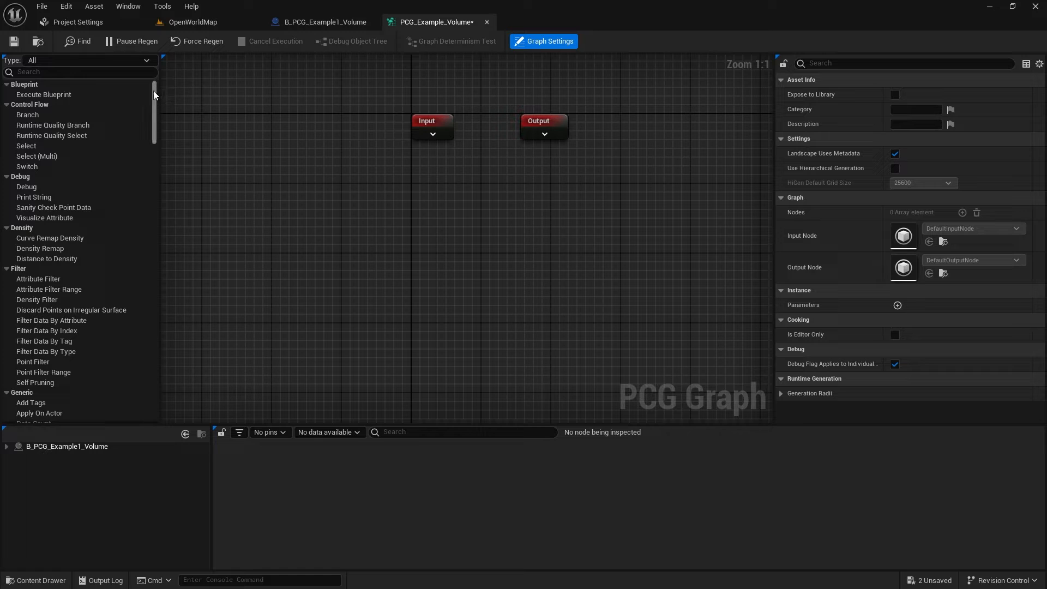
drag(154, 91, 176, 87)
right_click(313, 185)
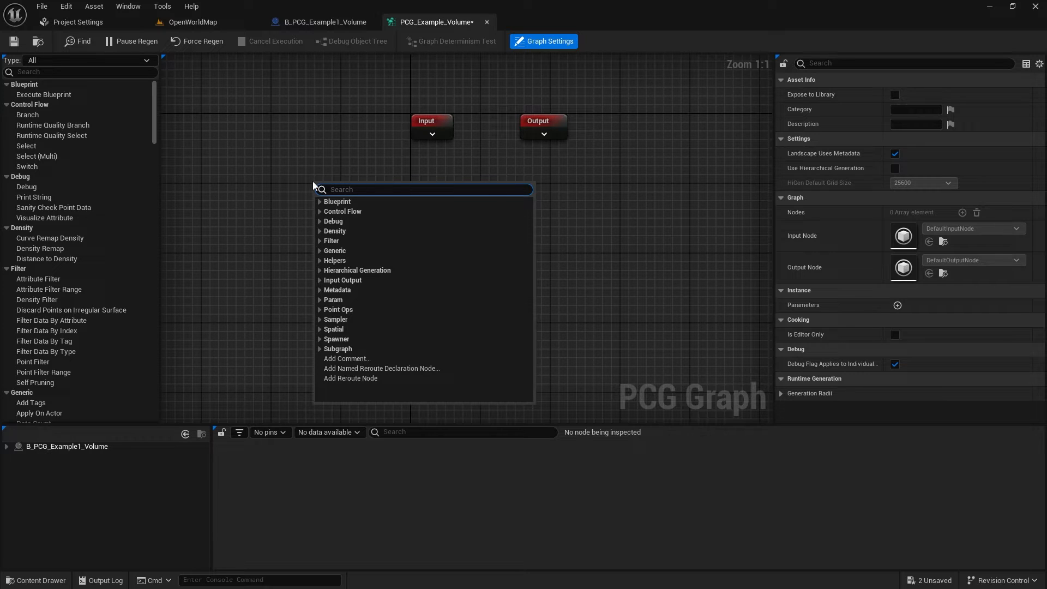
text(land)
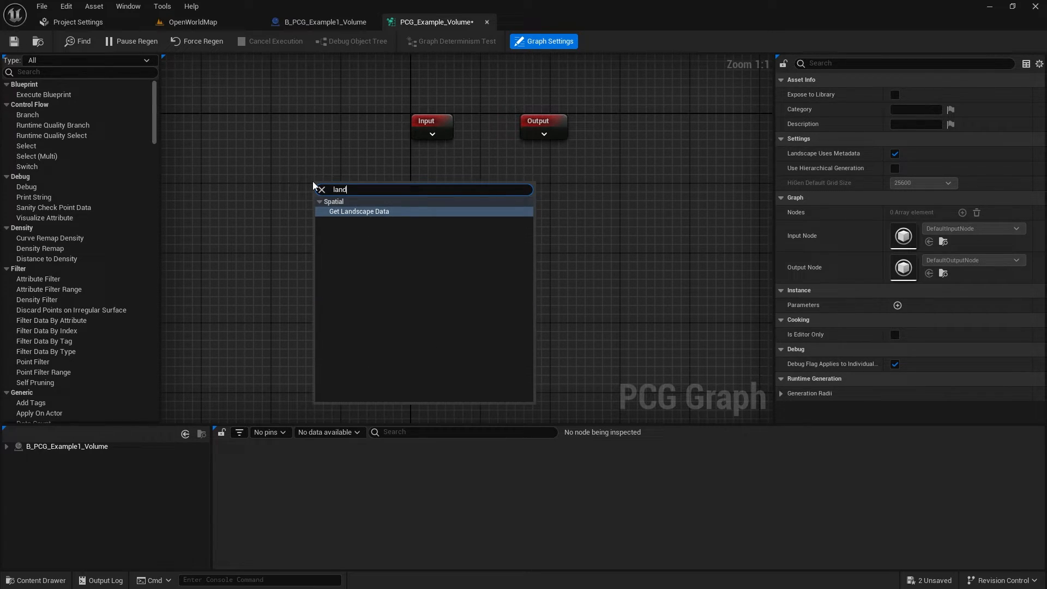
key(Return)
drag(362, 190, 285, 235)
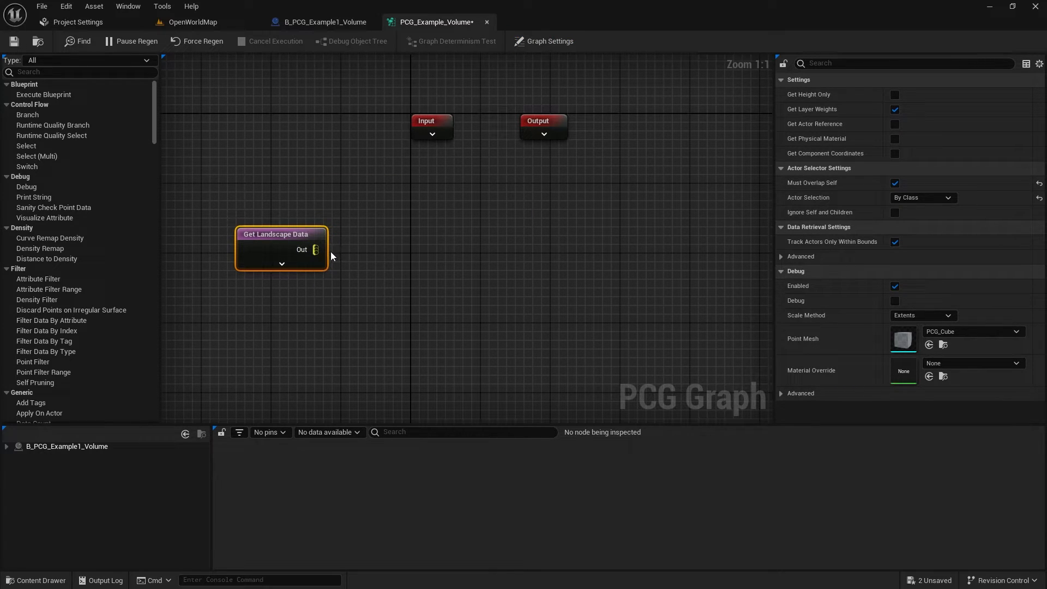
Add a Surface Sampler node with its Surface input fed by Get Landscape Data's output, and save the graph
drag(316, 249, 395, 241)
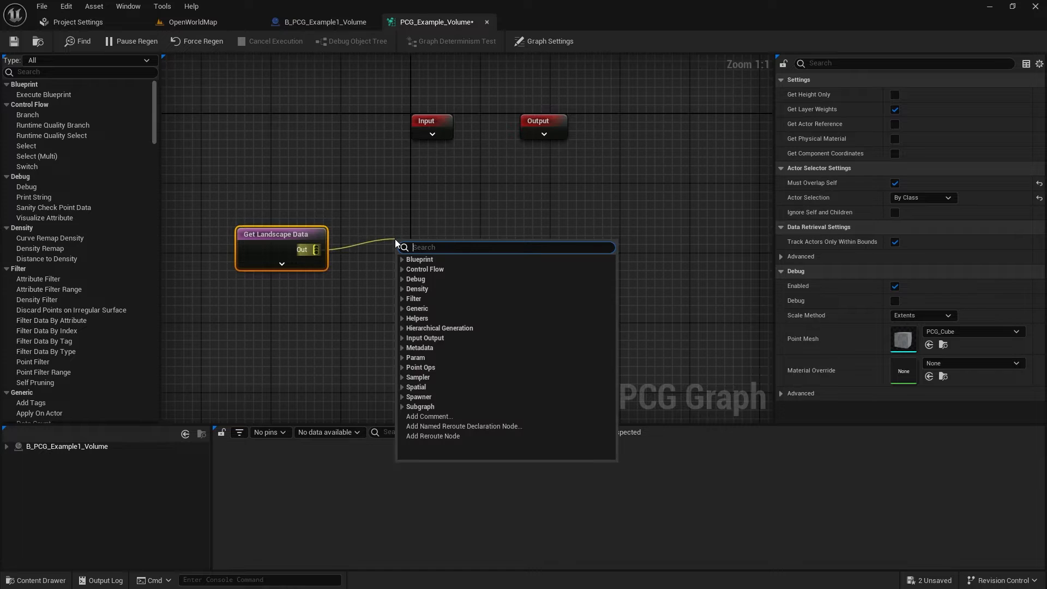
text(surf)
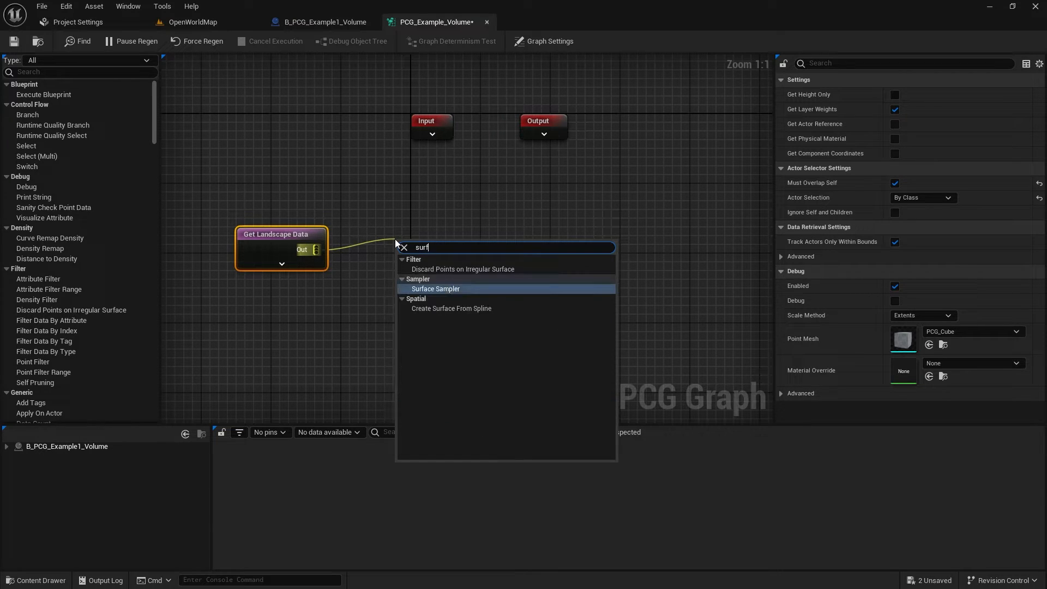
click(452, 290)
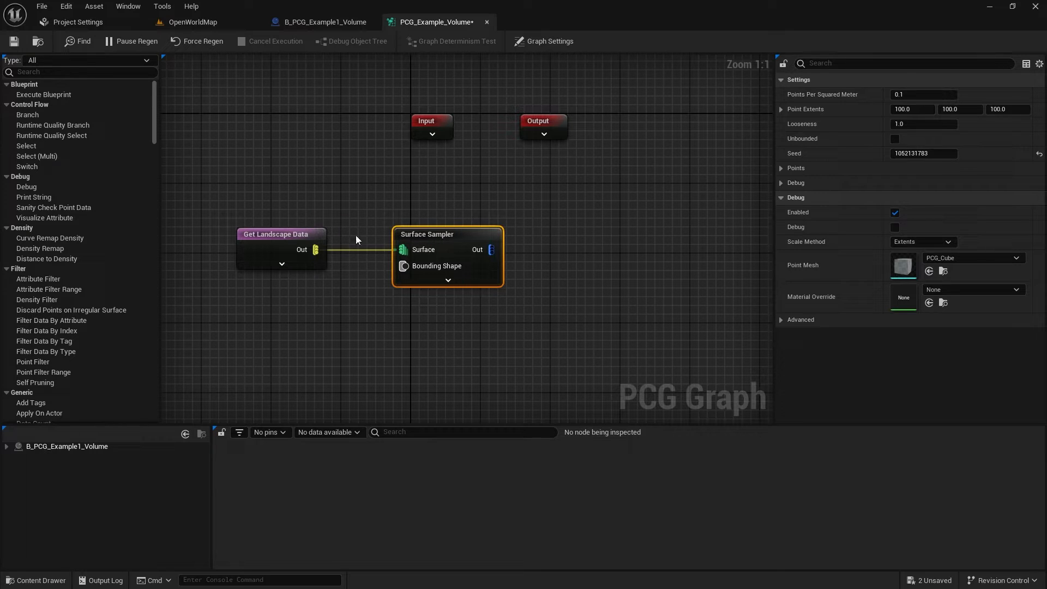
right_drag(287, 285, 307, 329)
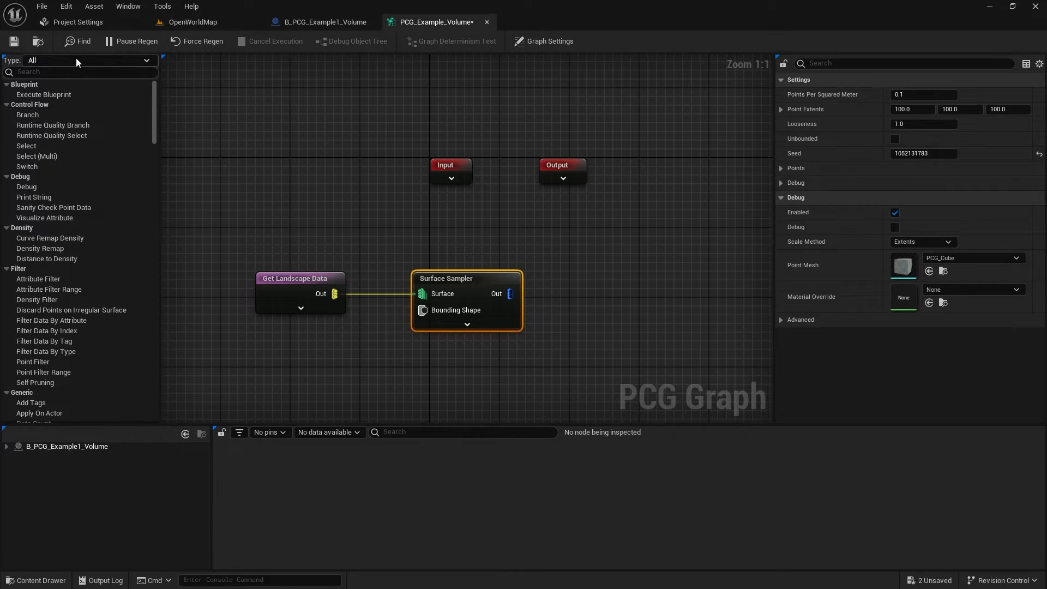
click(20, 42)
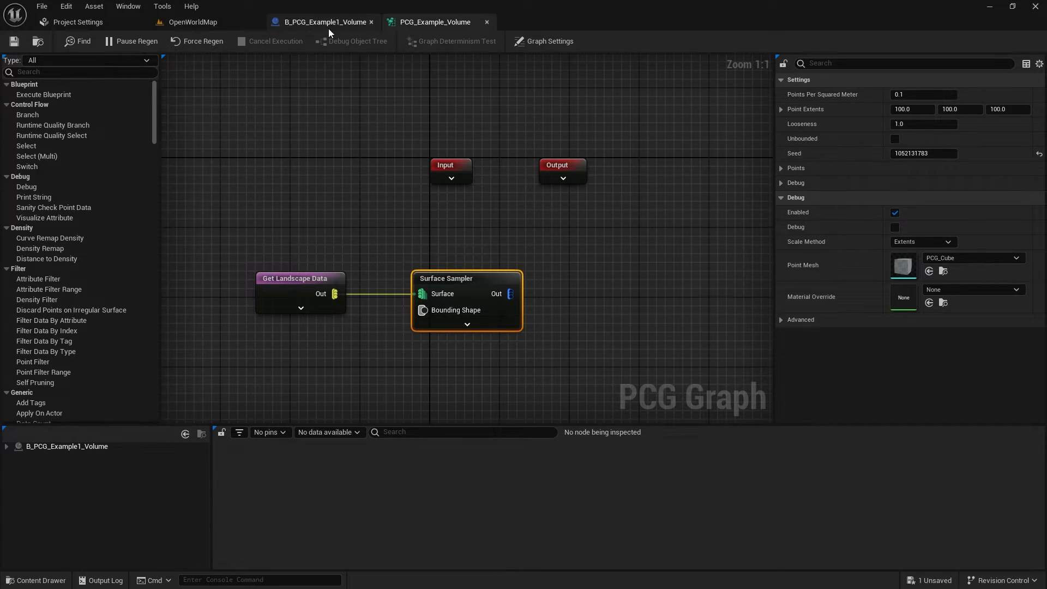
Check the B_PCG_Example1_Volume area in the OpenWorldMap level and return to the PCG_Example_Volume graph
click(195, 22)
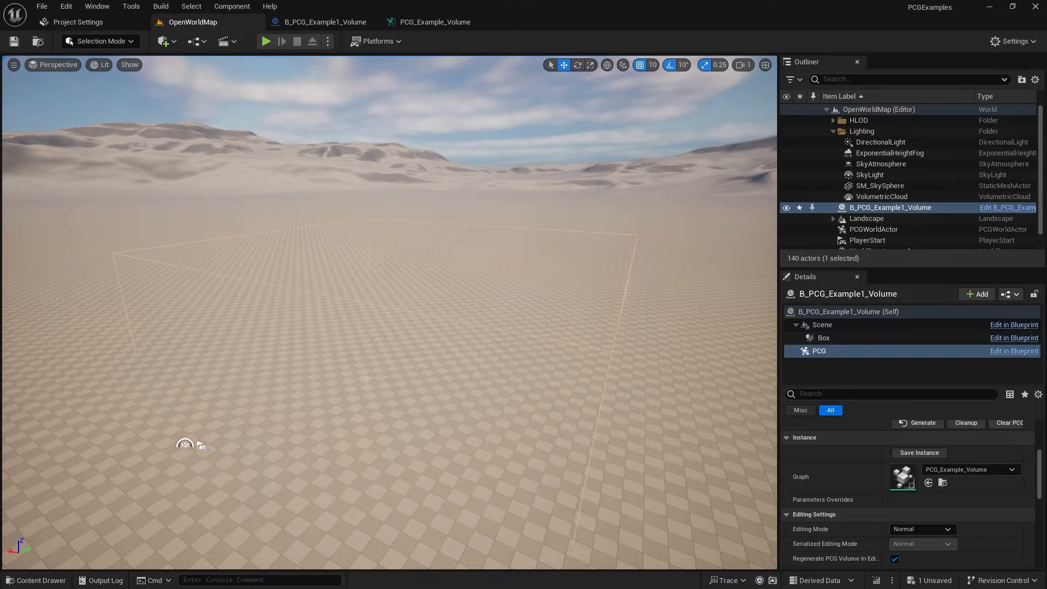
mouse_move(455, 217)
right_down()
mouse_move(436, 190)
mouse_move(443, 182)
mouse_move(456, 217)
right_up()
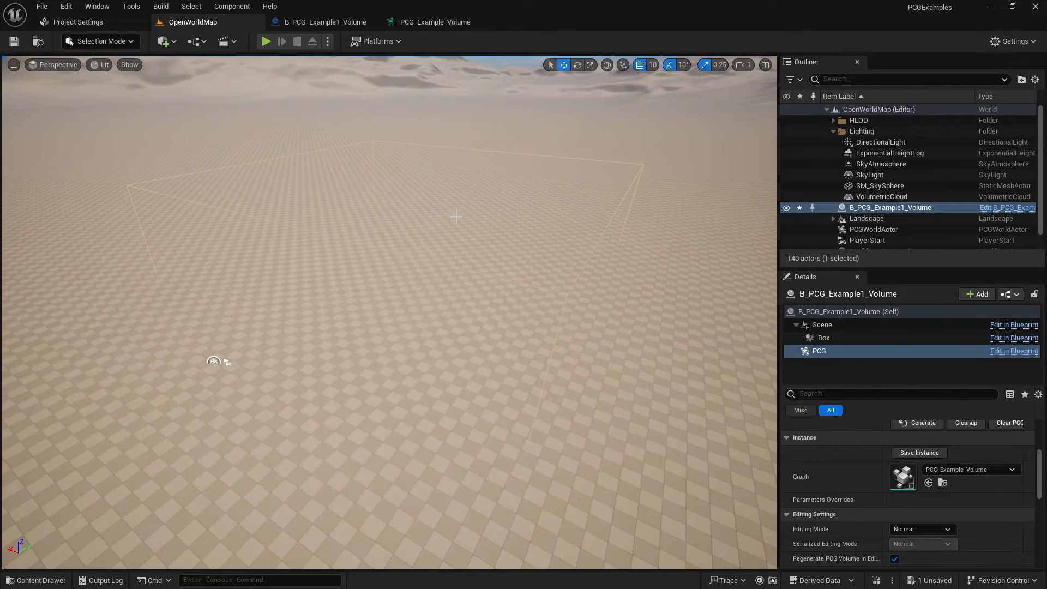
click(434, 22)
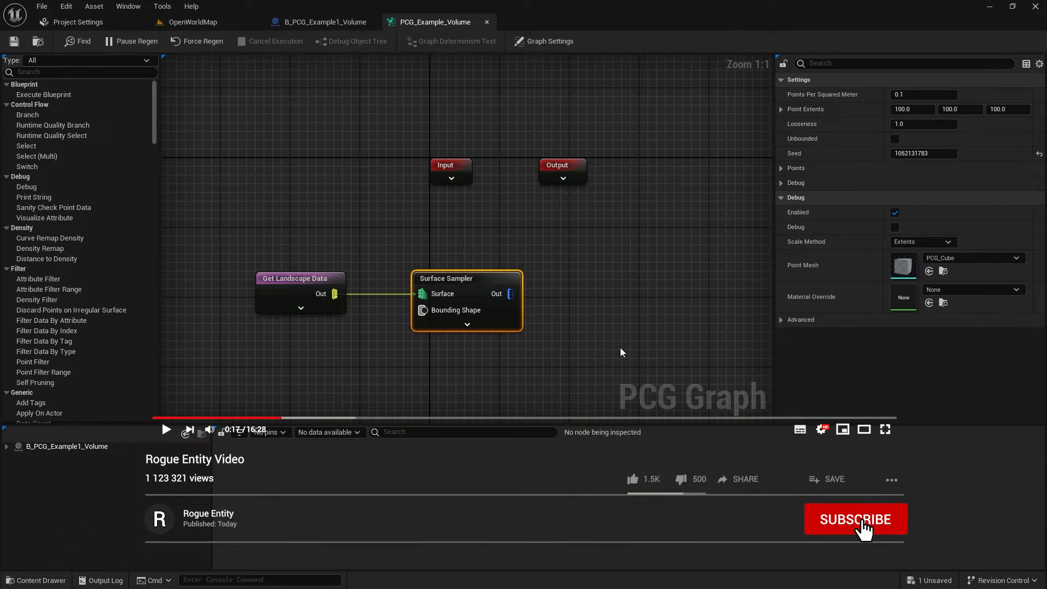
Inspect the Surface Sampler node and examine its point data for the PCG component of B_PCG_Example1_Volume
right_click(495, 279)
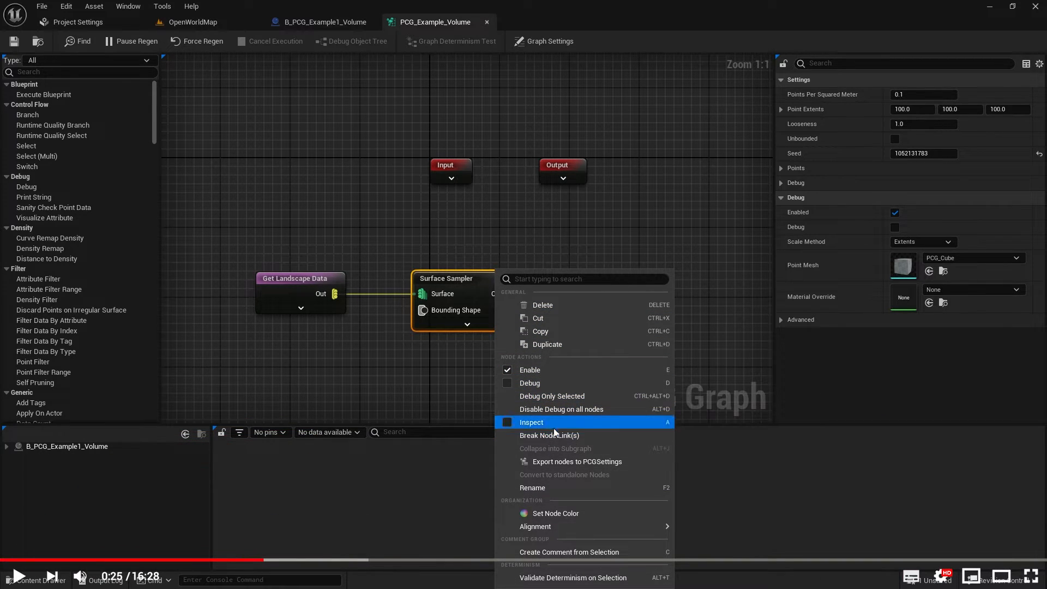
click(603, 420)
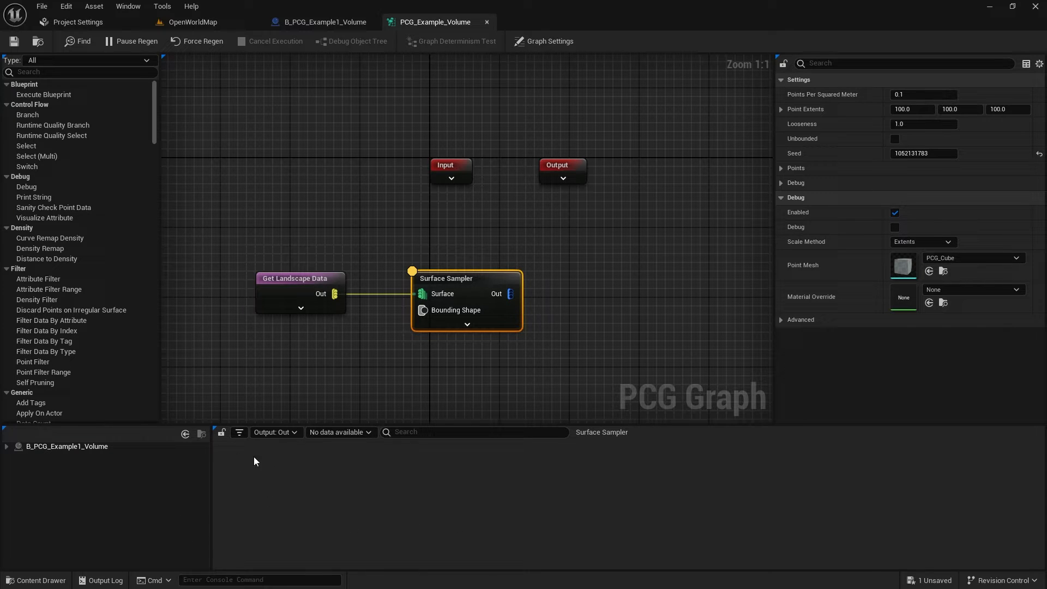
click(6, 446)
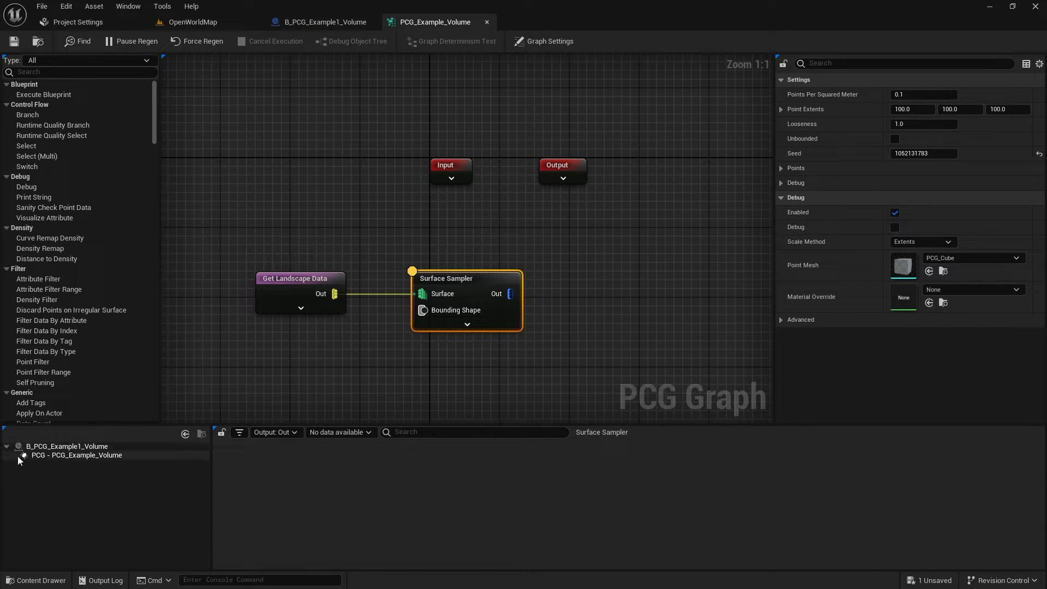
click(83, 458)
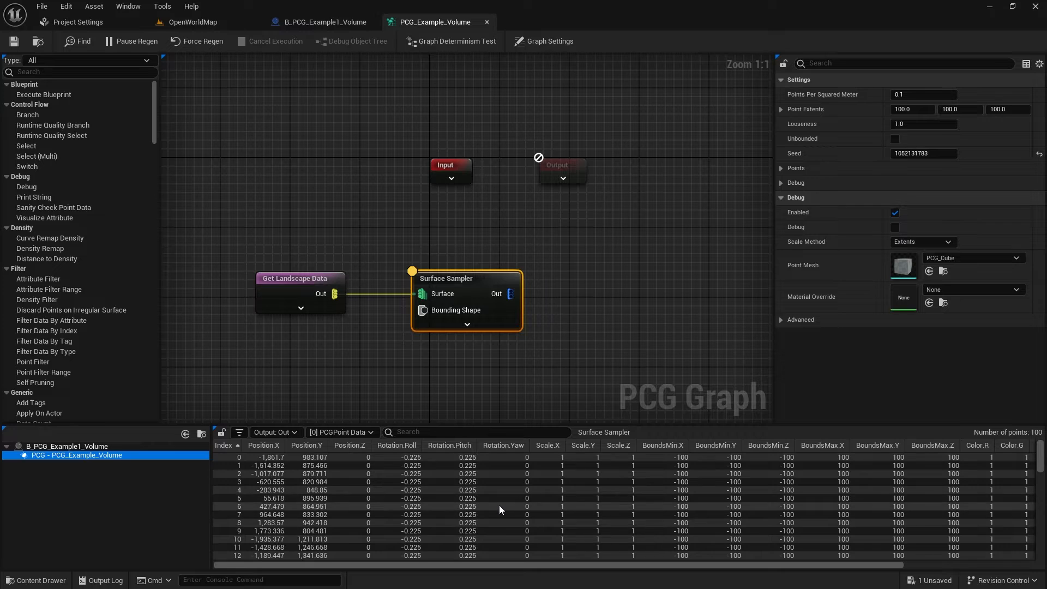
scroll(502, 508, down, 5)
mouse_move(1040, 473)
mouse_down()
mouse_move(1045, 570)
mouse_move(1041, 458)
mouse_up()
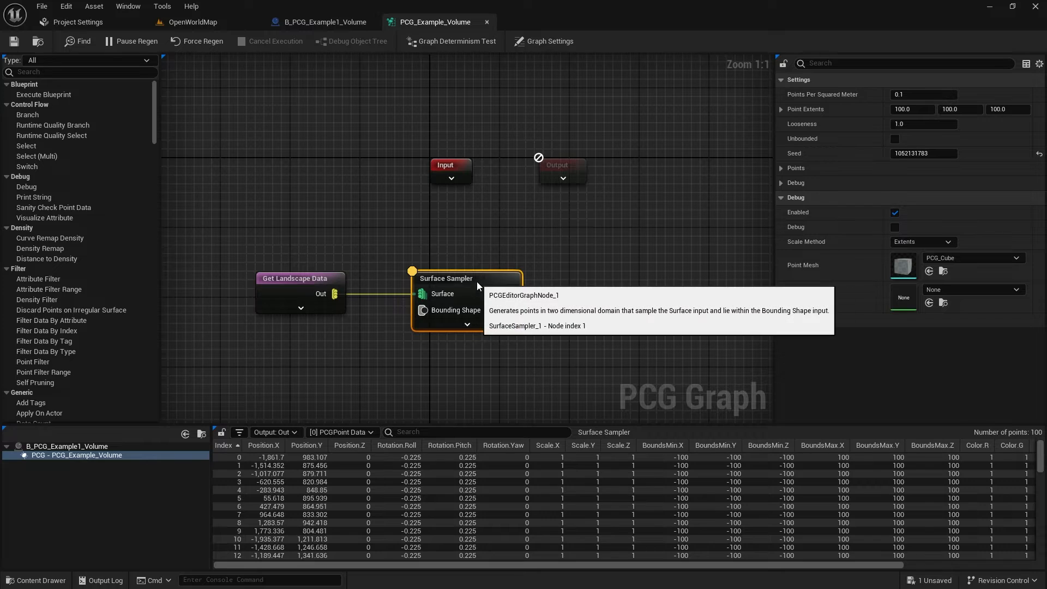
Enable debugging on the Surface Sampler node and check its sampled points in the OpenWorldMap level
key(d)
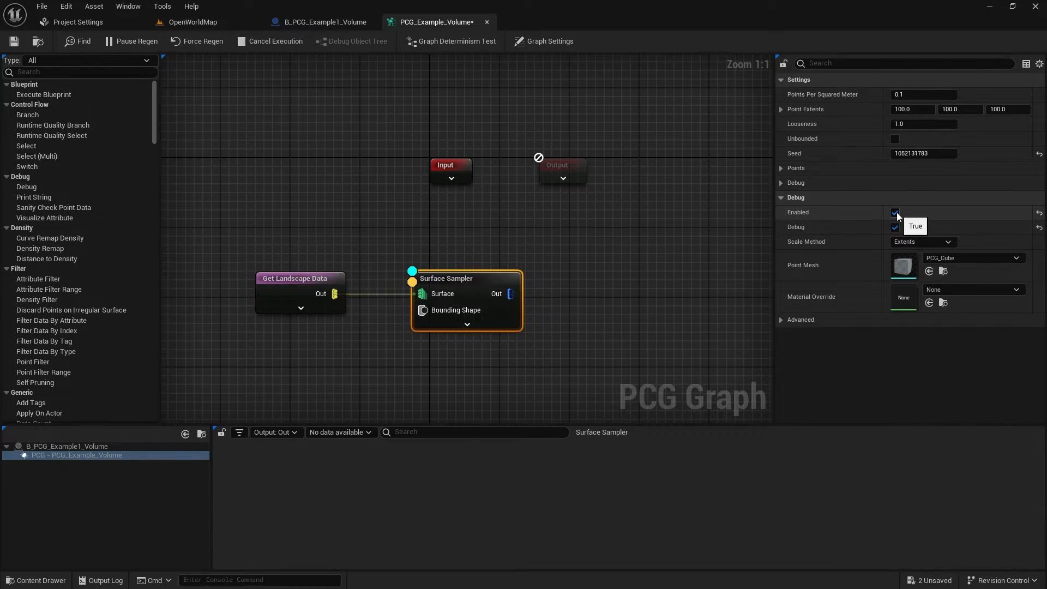
click(894, 227)
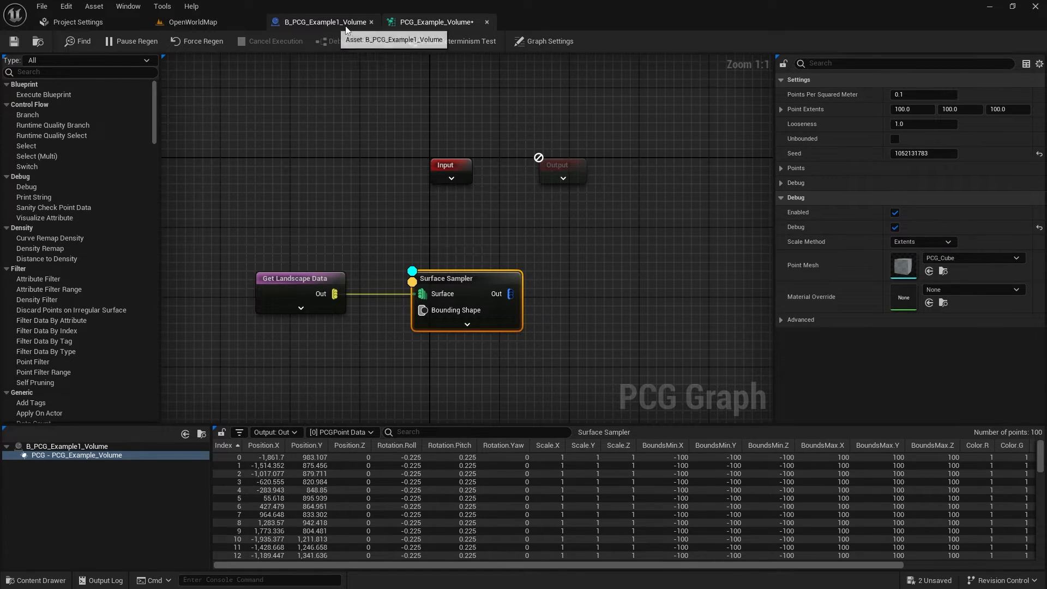
click(207, 16)
alt+drag(213, 361, 258, 351)
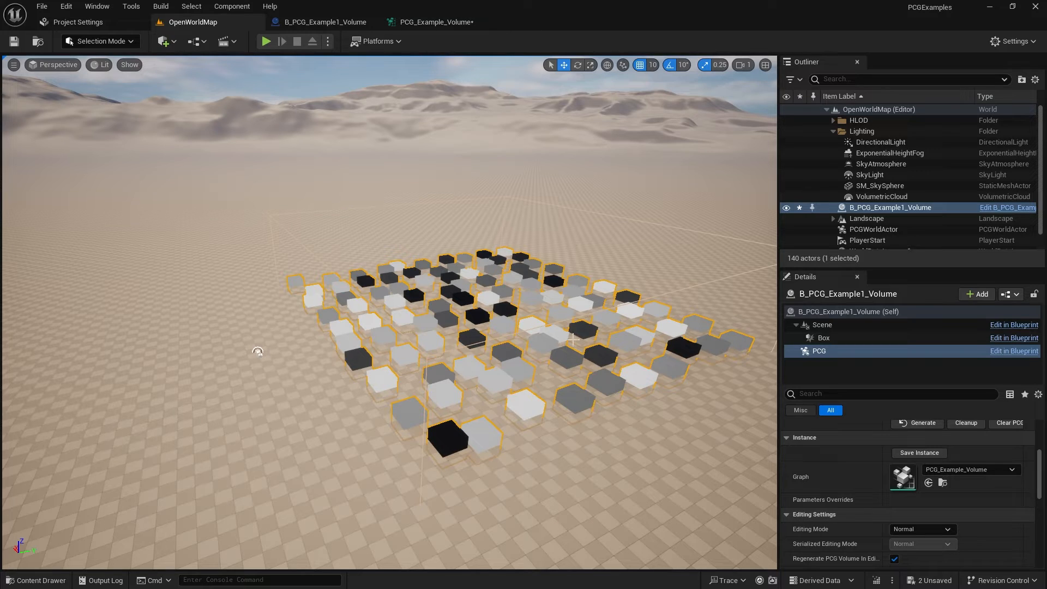
click(430, 23)
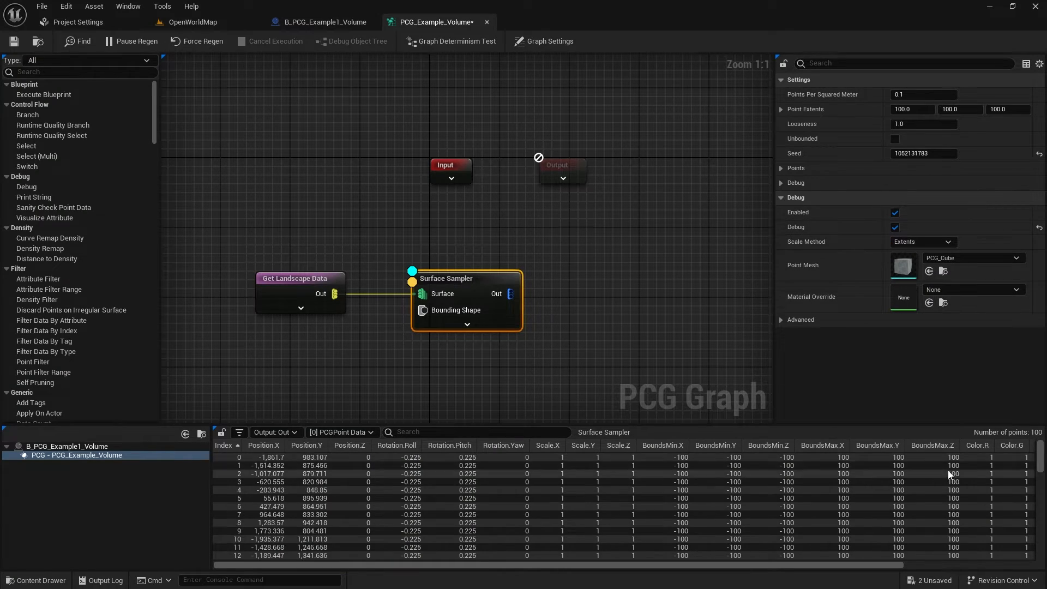
Try the Surface Sampler with Apply Density to Points off, compare the points in the level and data table, and restore the option
scroll(949, 475, right, 5)
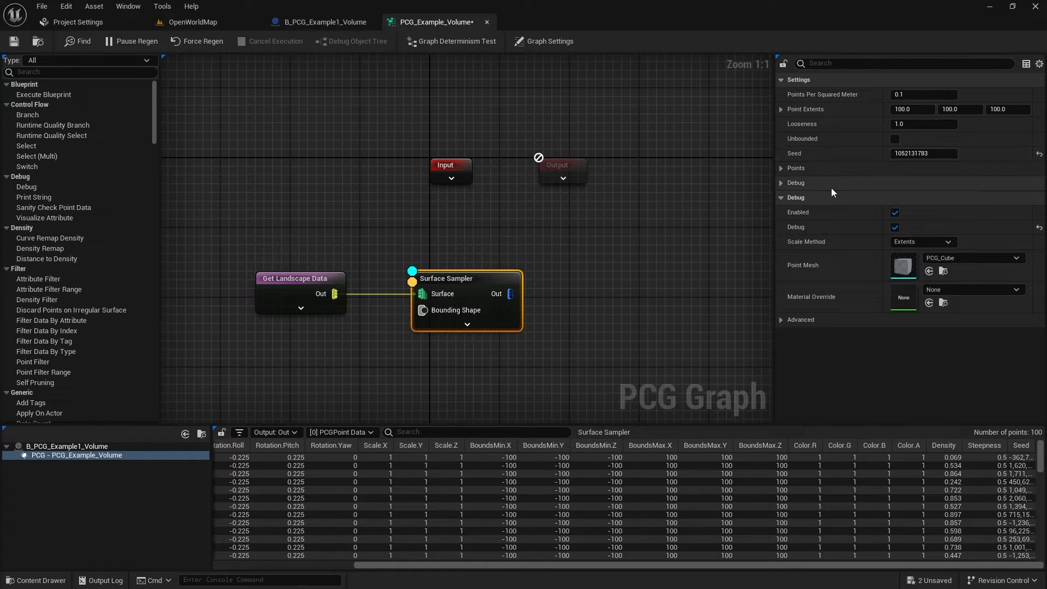
click(781, 168)
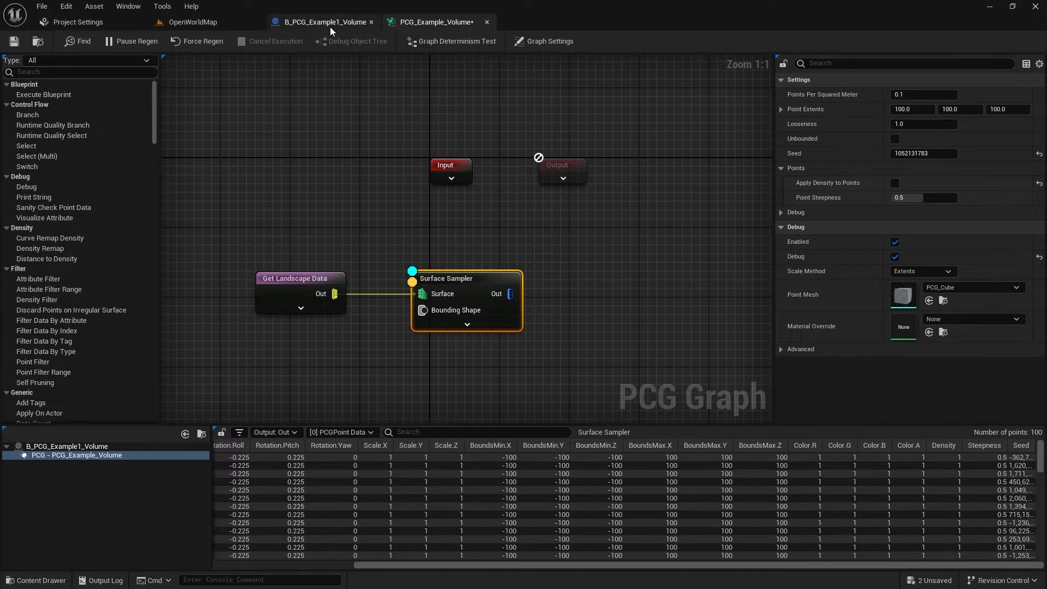
click(192, 21)
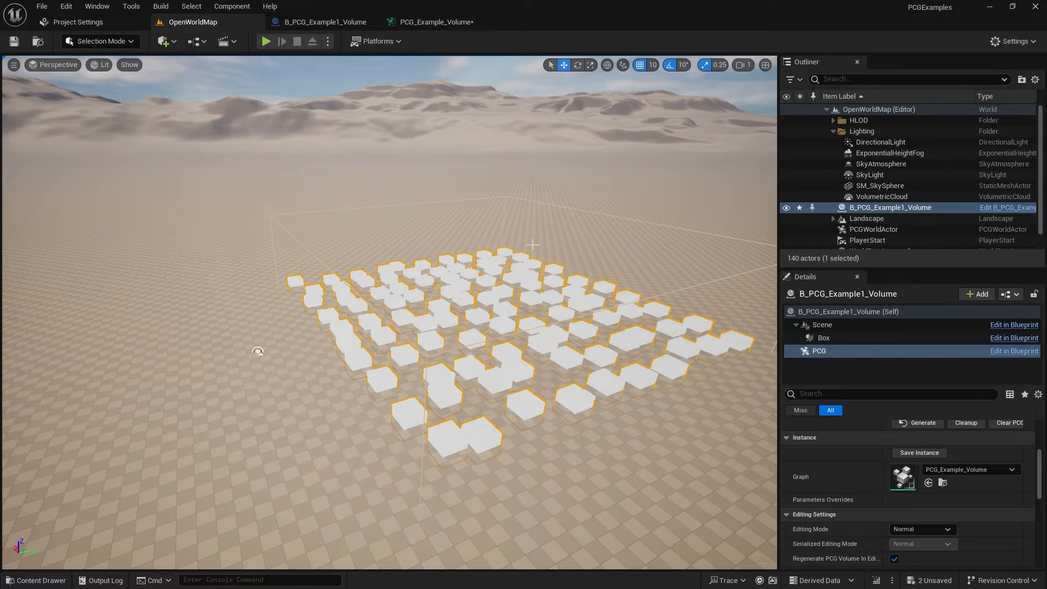
click(425, 25)
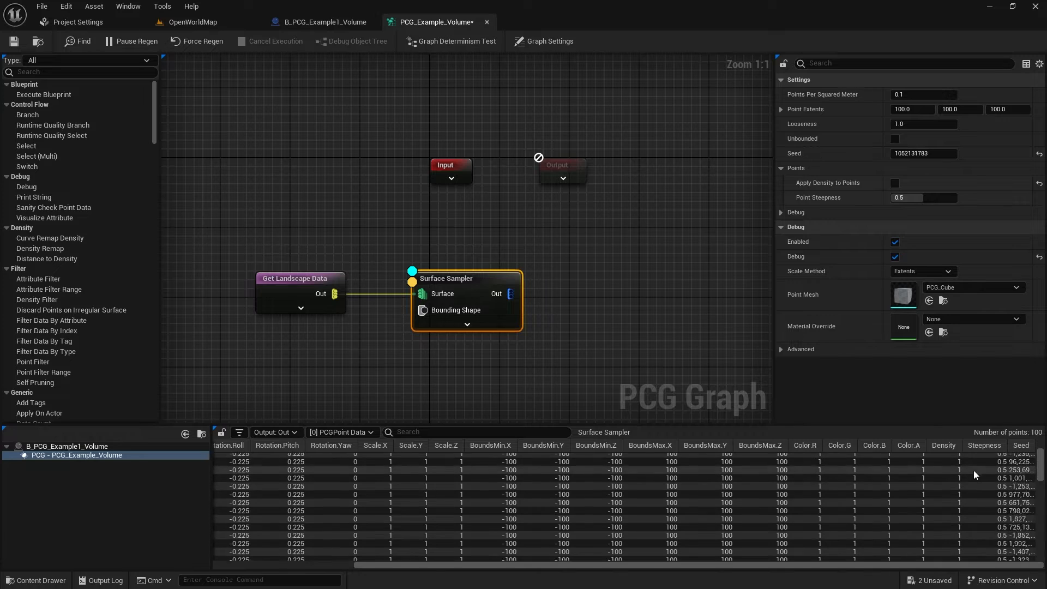
scroll(973, 470, down, 6)
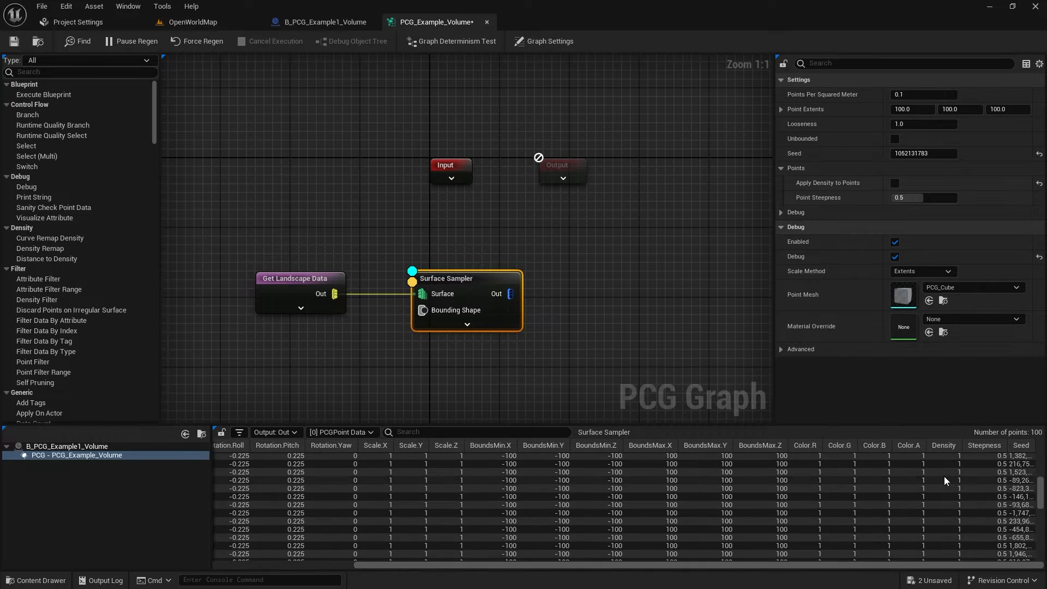
scroll(944, 476, up, 6)
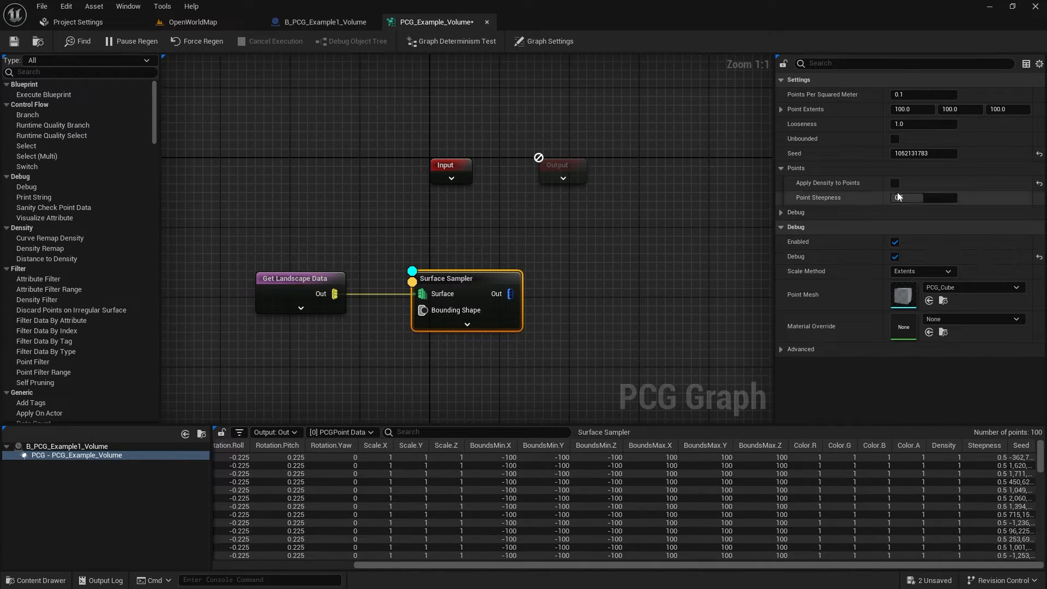
click(894, 183)
Add a Density Filter node fed by the Surface Sampler's output and align it in the same row
click(661, 250)
right_drag(628, 304, 568, 278)
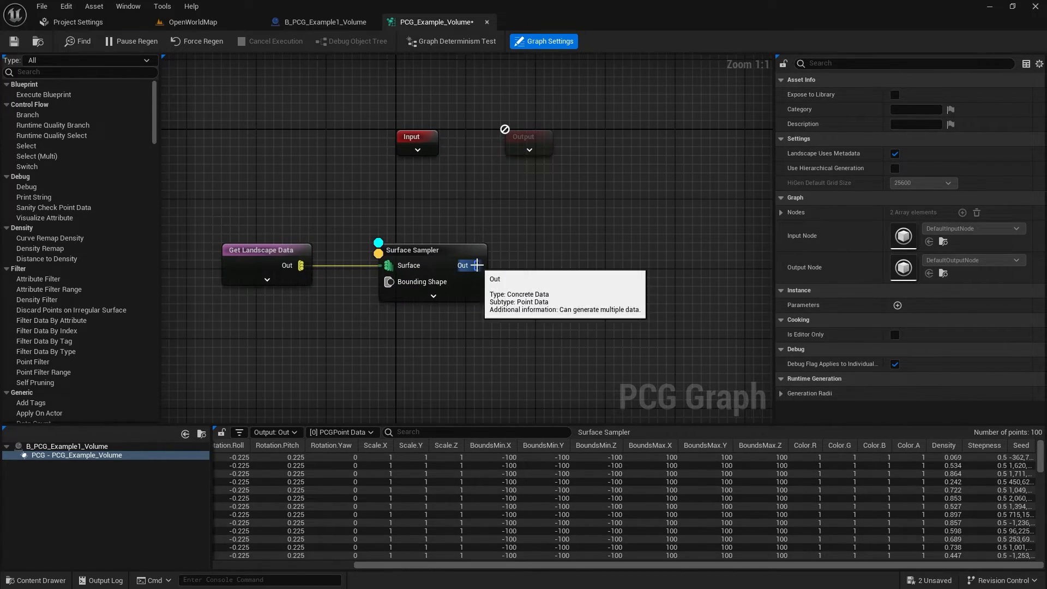
drag(477, 265, 539, 267)
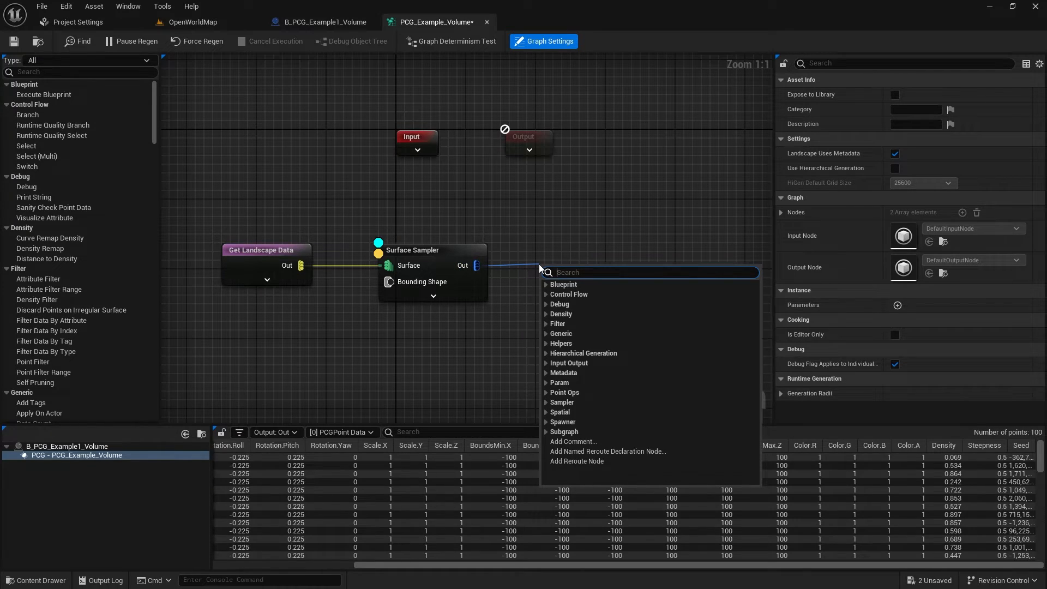
text(filt)
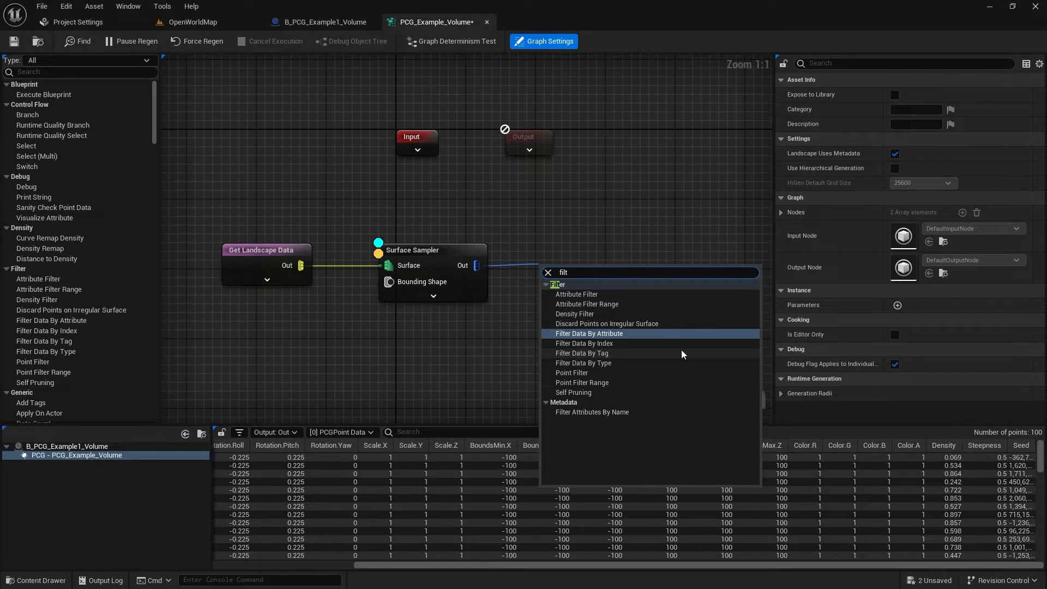
click(583, 315)
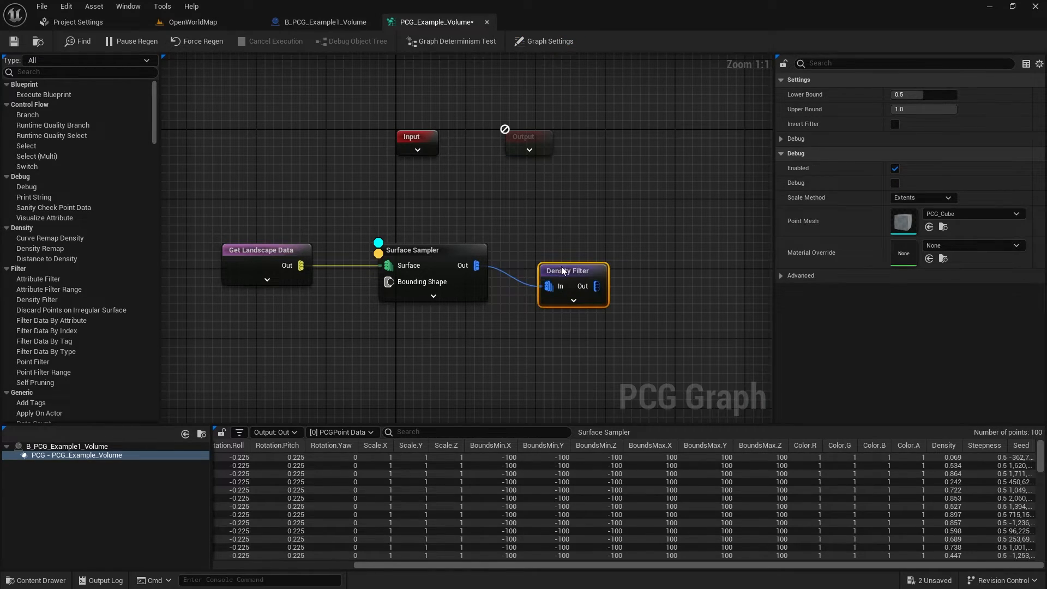
drag(563, 271, 560, 251)
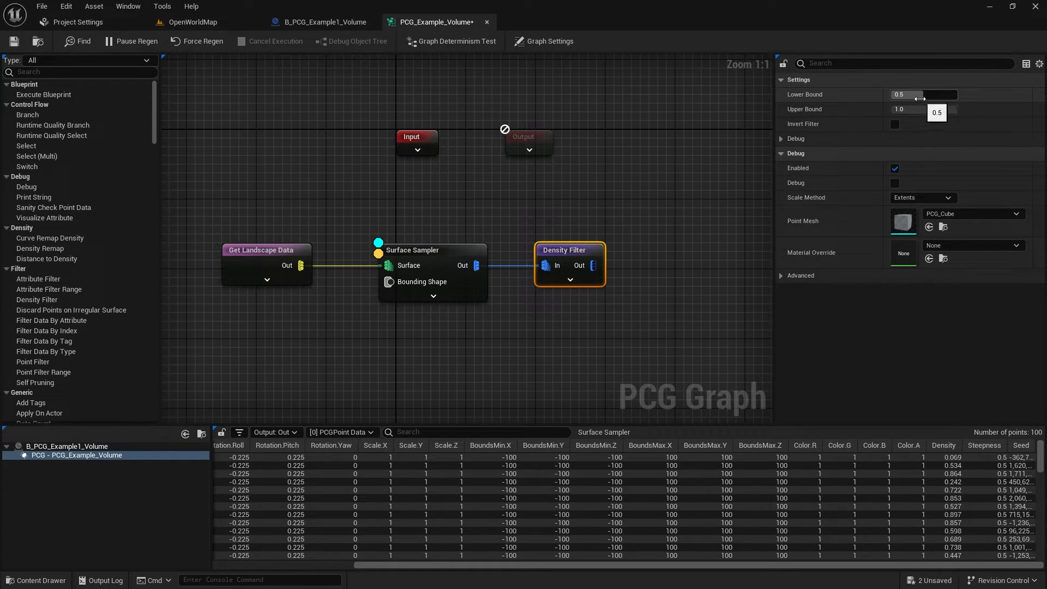
key(Home)
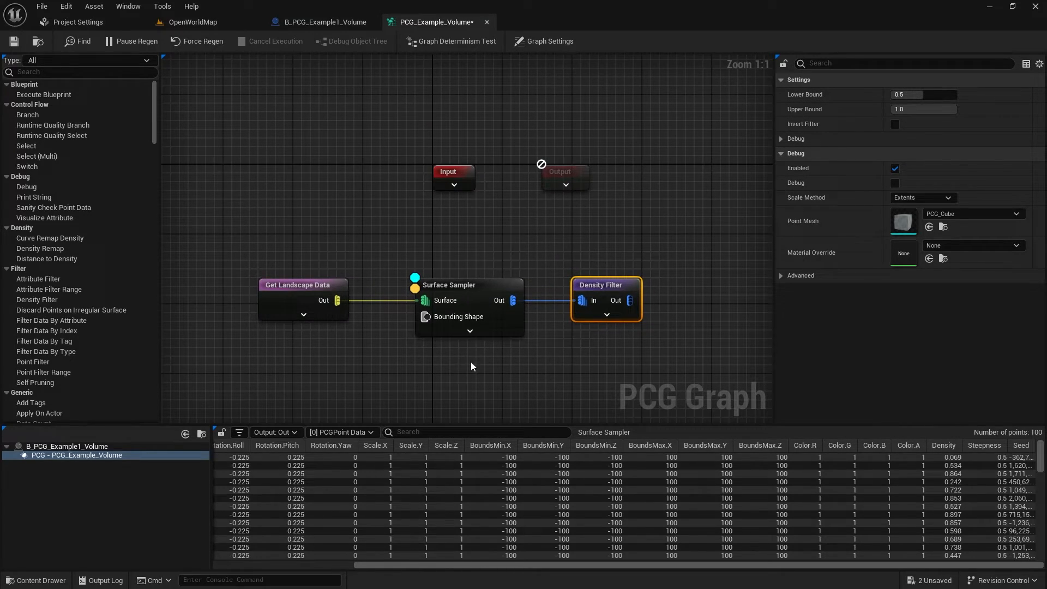
Enable debugging on the Density Filter node and compare the displayed points in OpenWorldMap
click(199, 22)
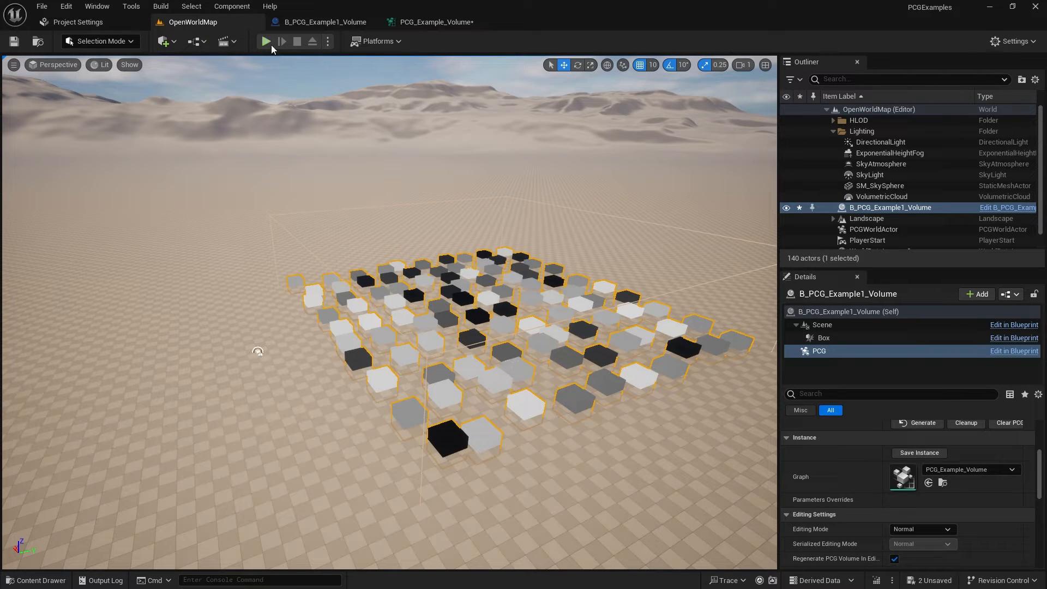
click(437, 25)
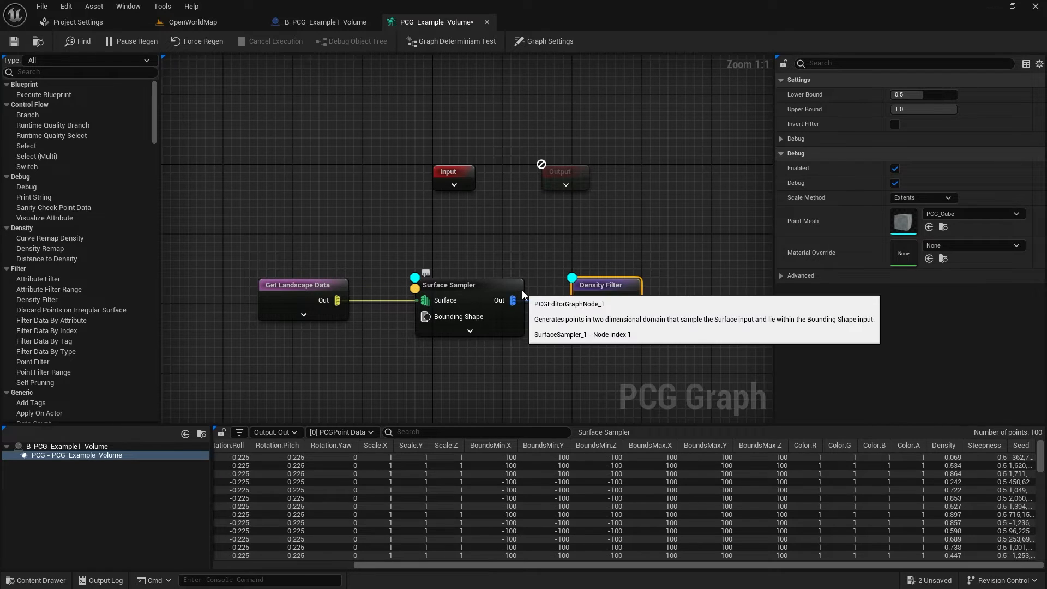
click(188, 22)
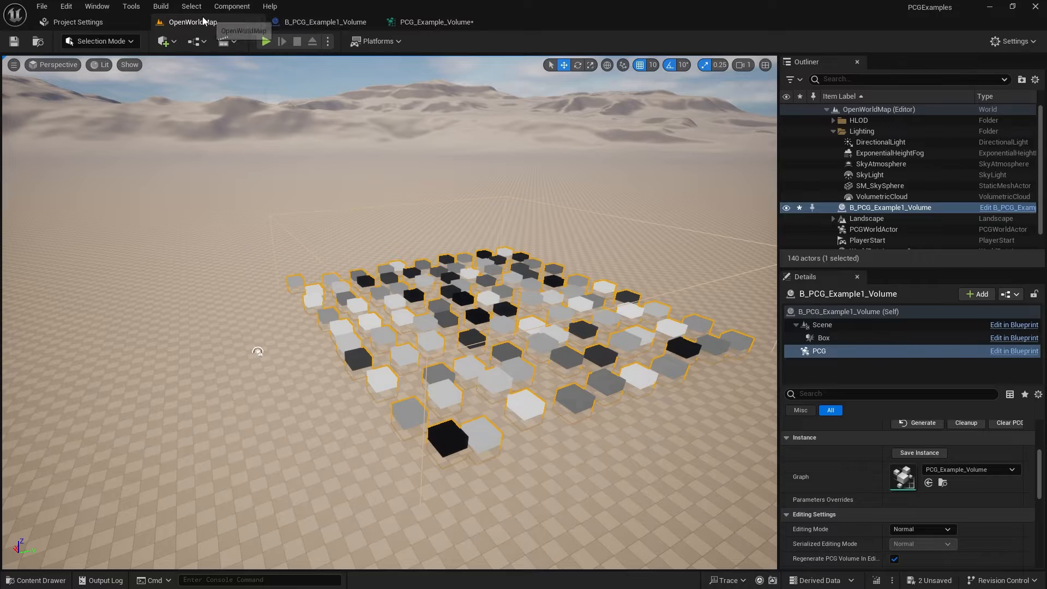
click(435, 24)
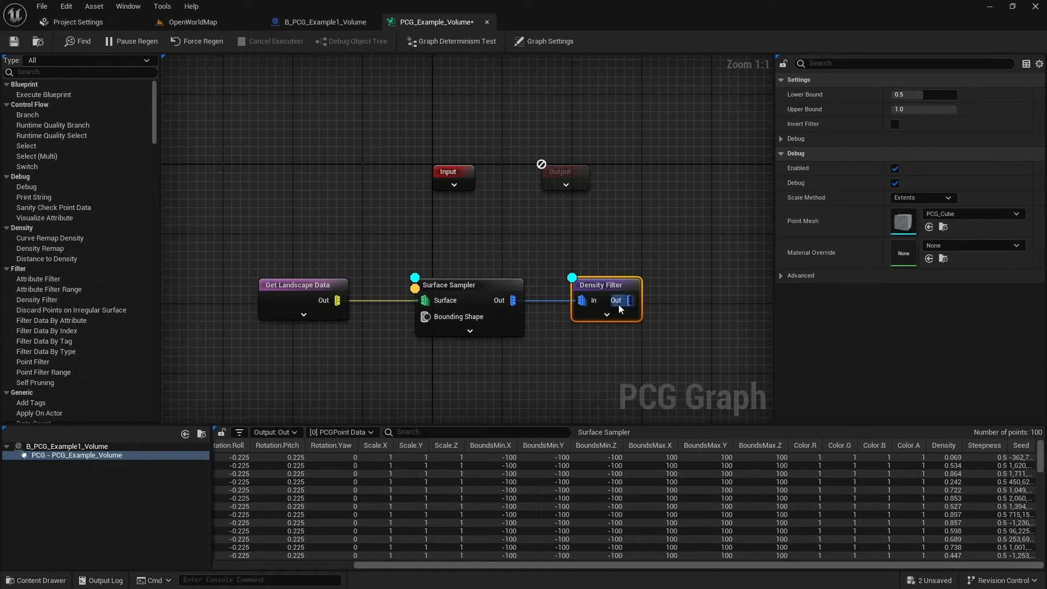
Turn off debugging on the Surface Sampler, check only the density-filtered points in the level, and save the graph
click(465, 287)
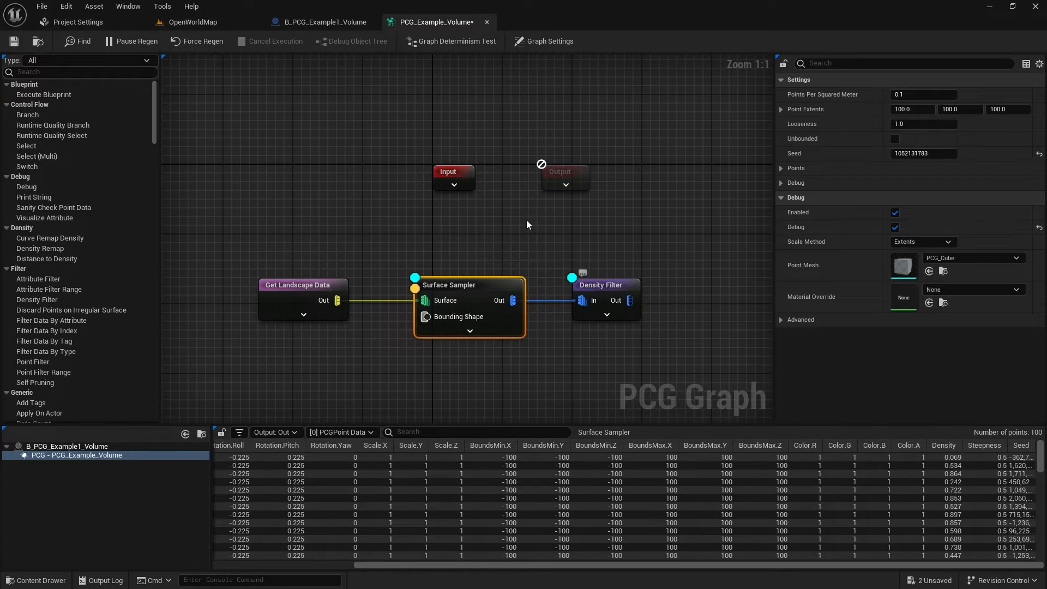
key(d)
click(216, 22)
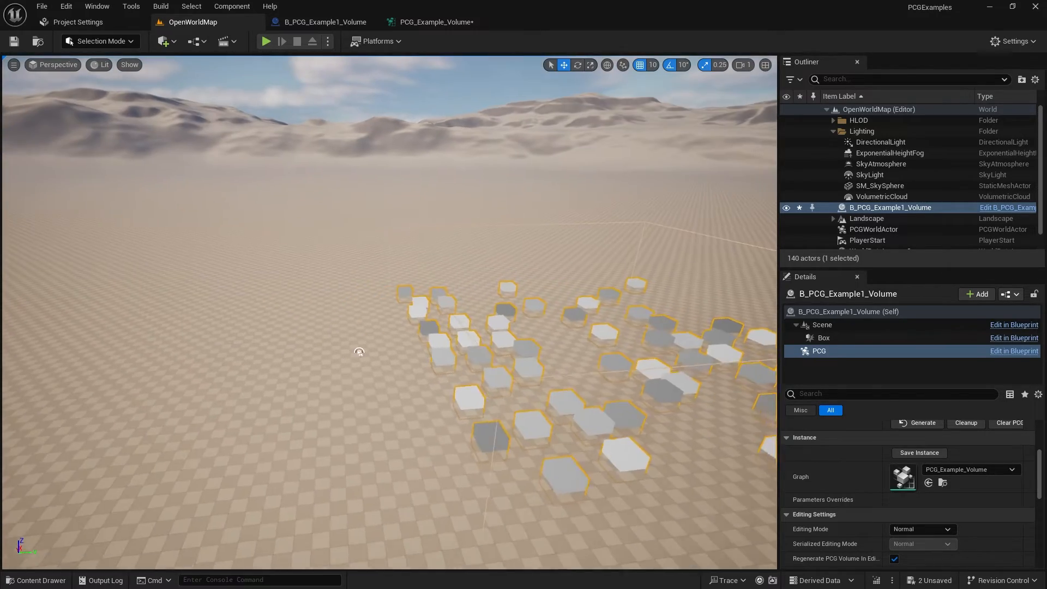
alt+drag(359, 352, 316, 315)
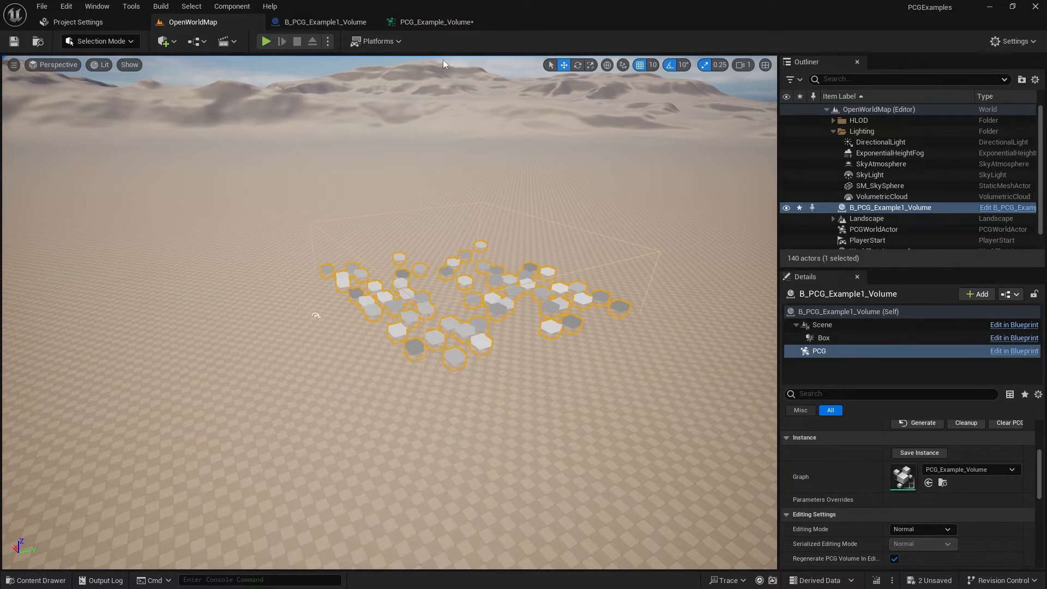
click(453, 23)
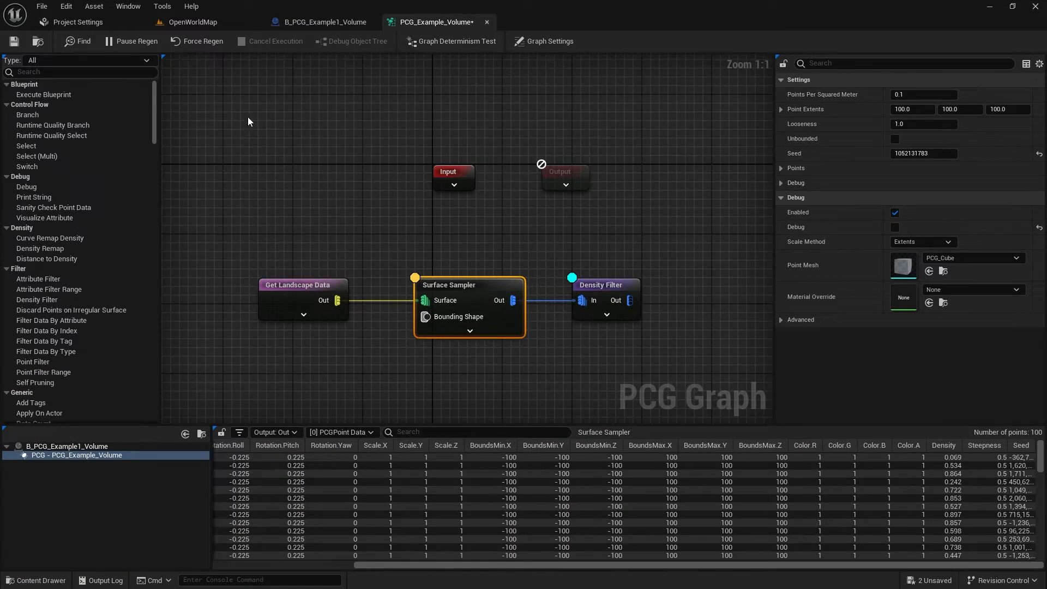
click(14, 41)
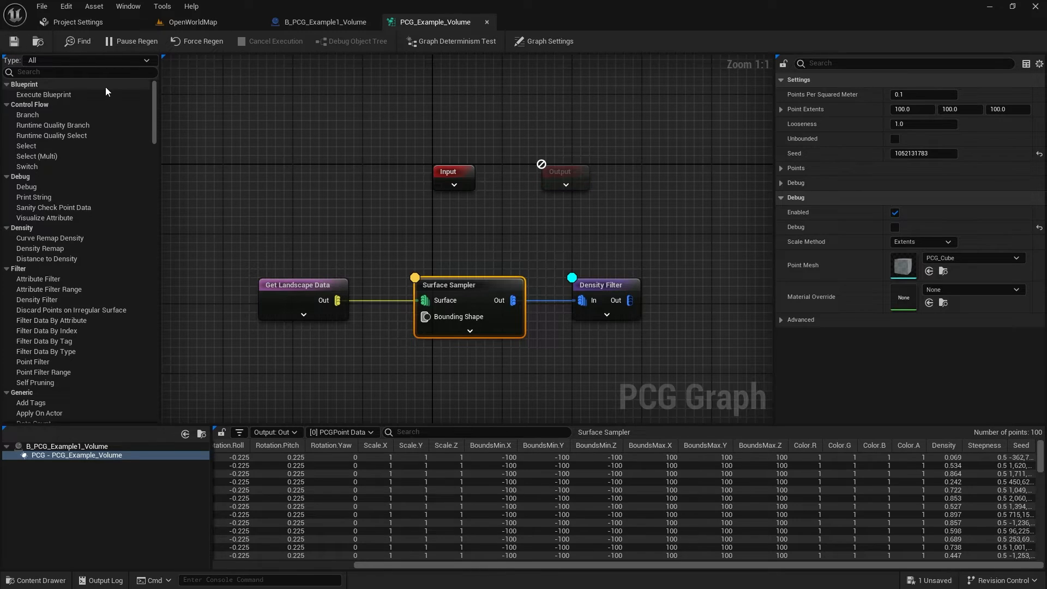
scroll(374, 262, down, 2)
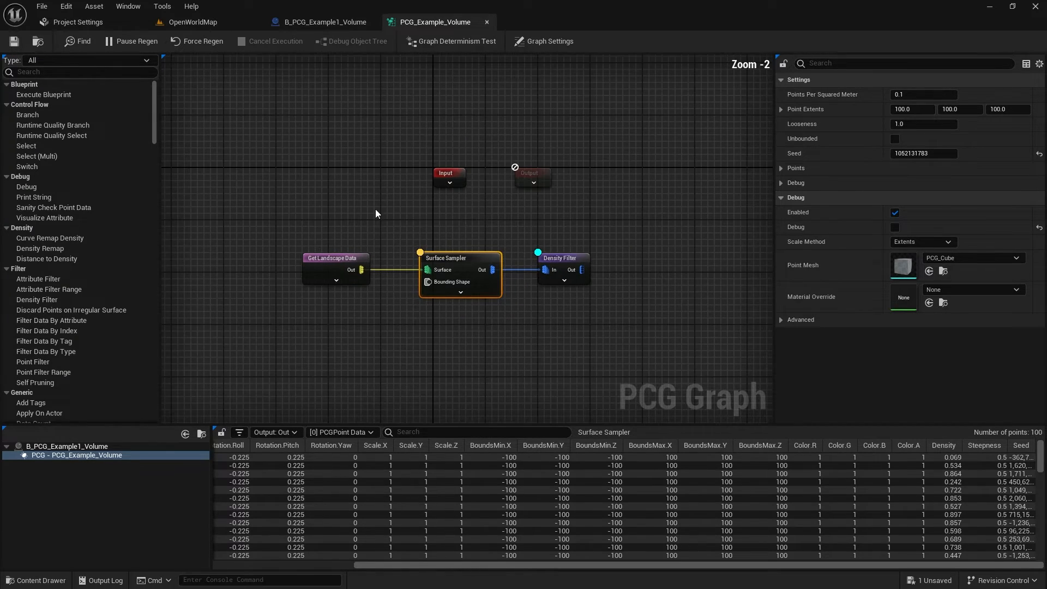
scroll(376, 212, up, 2)
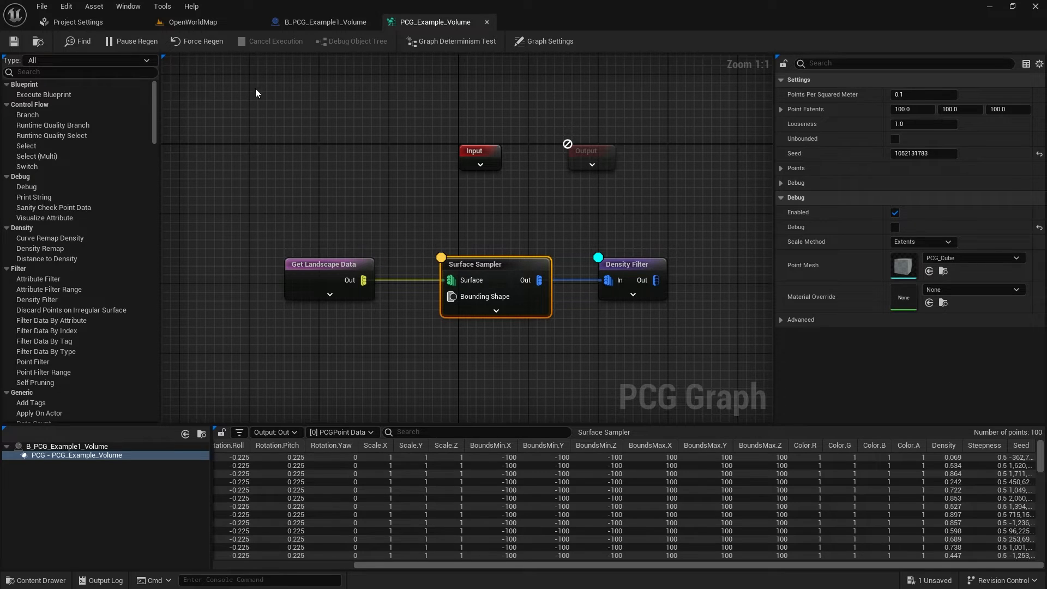
Create a new PCG Graph named PCG_Example_Spline in the PCG/Graphs folder of the OpenWorldMap project content
click(191, 24)
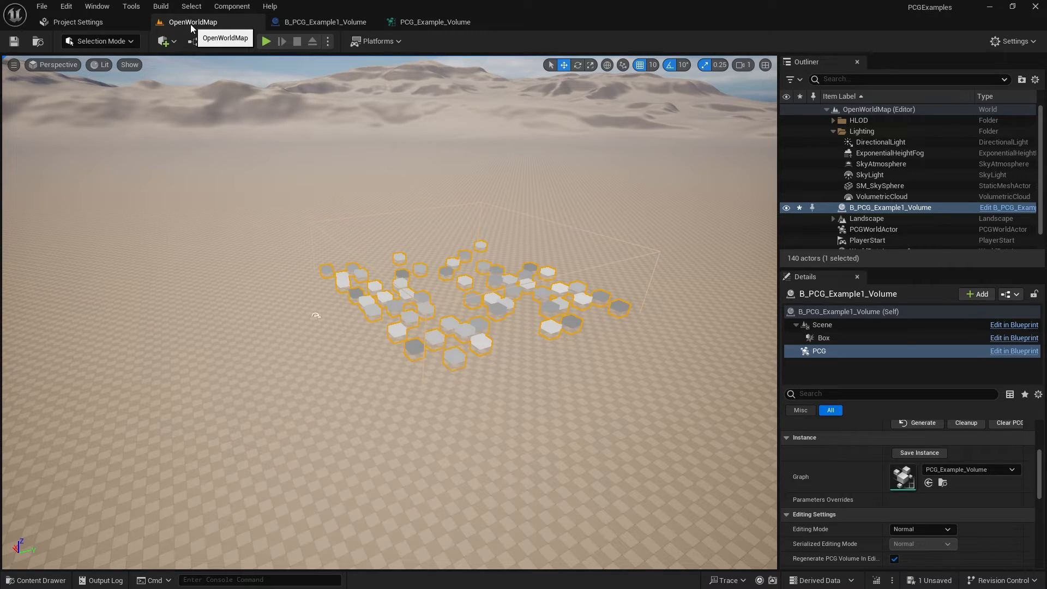
key(ctrl+space)
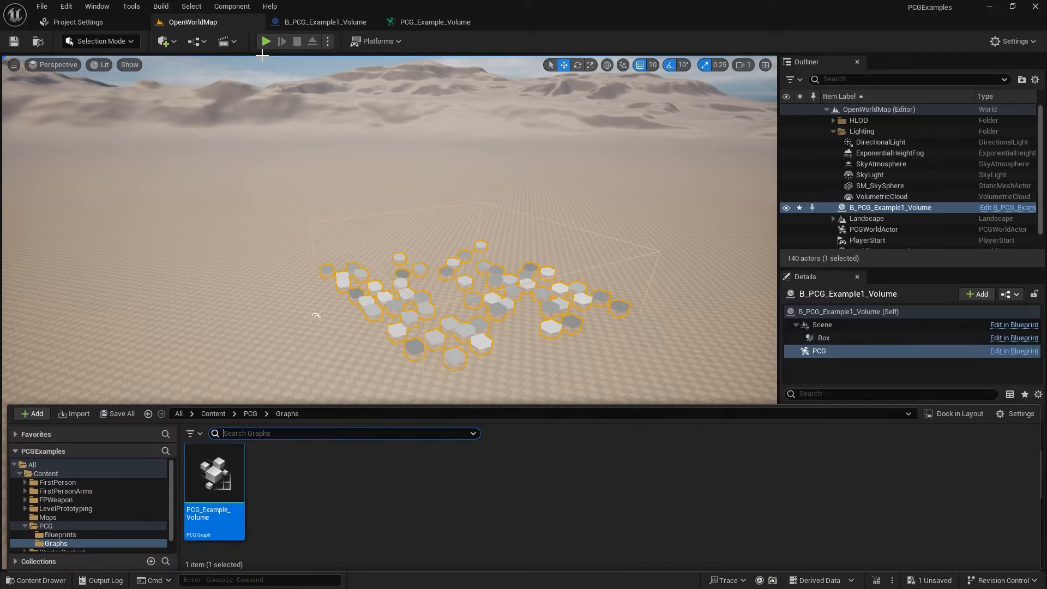
click(267, 501)
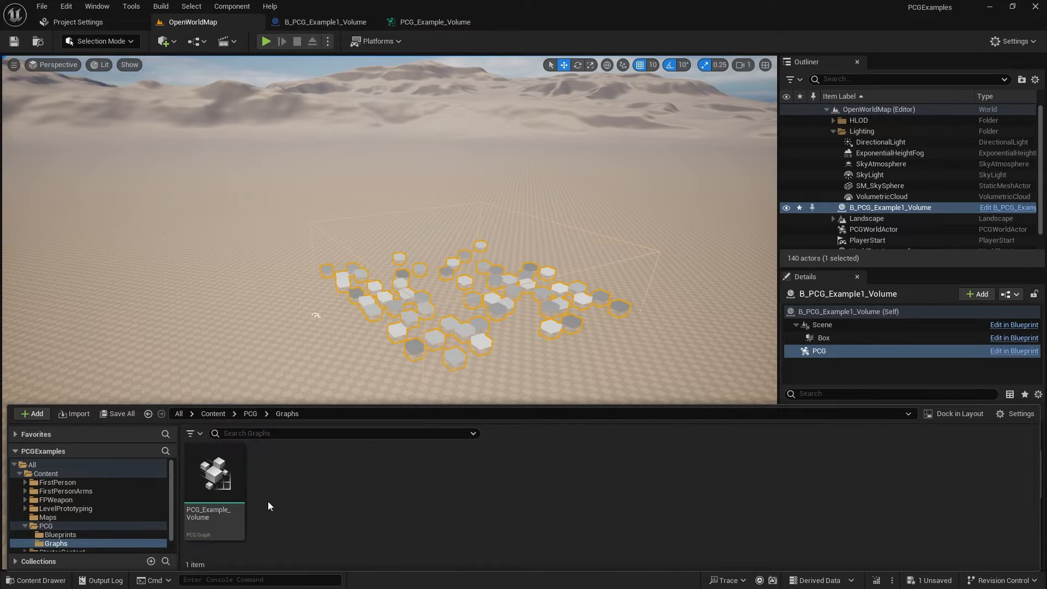
right_click(267, 502)
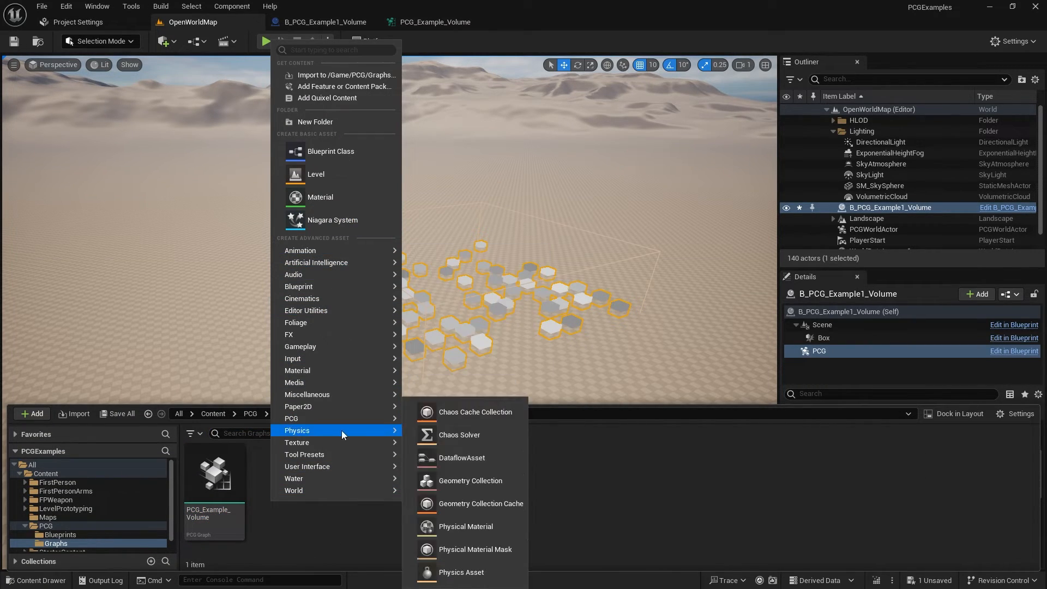
mouse_move(339, 423)
click(460, 428)
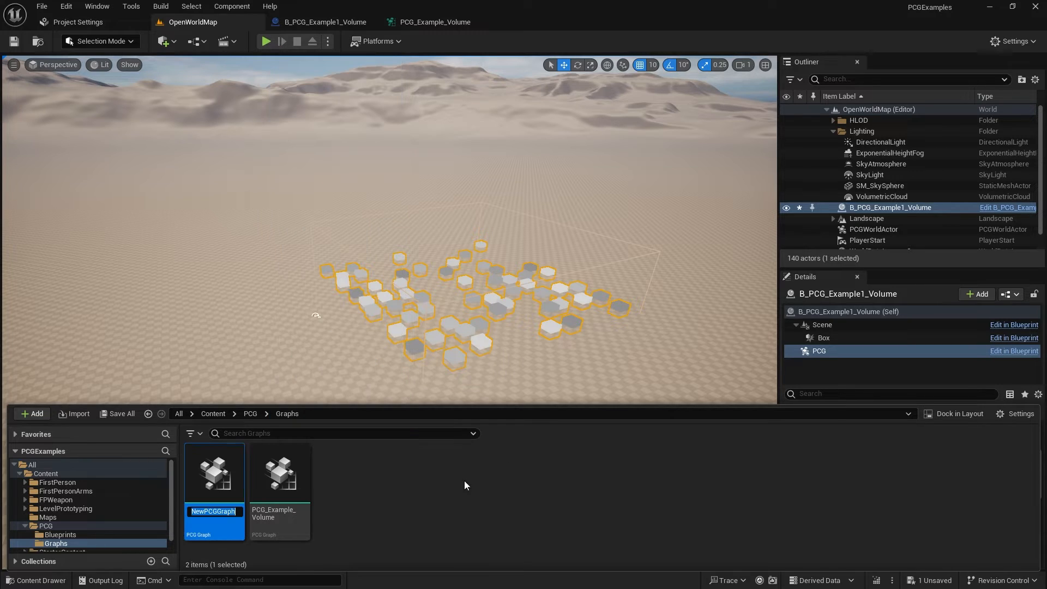
key(BackSpace)
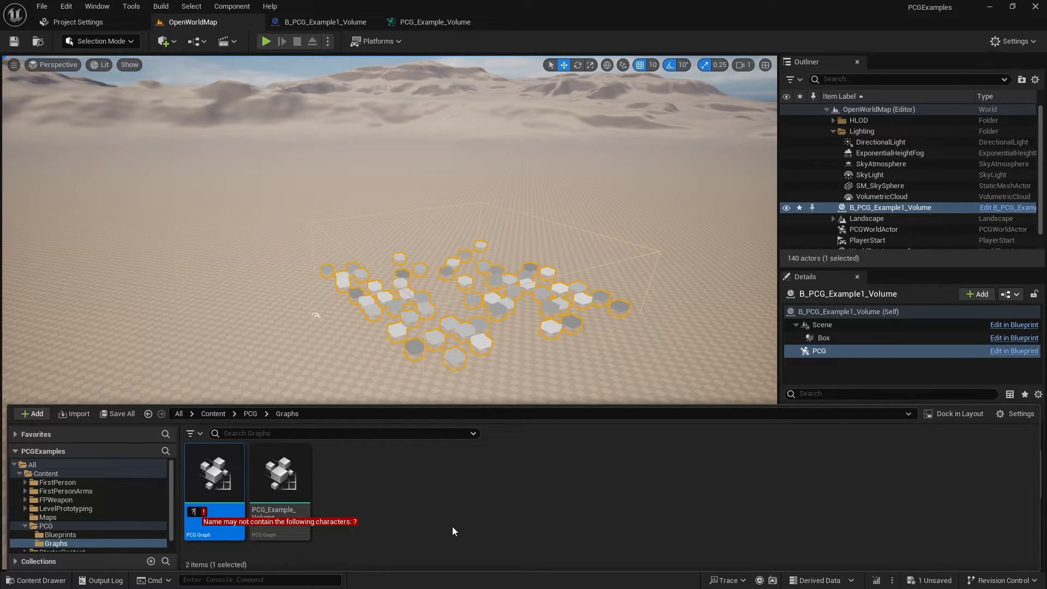
text(PCG_Example)
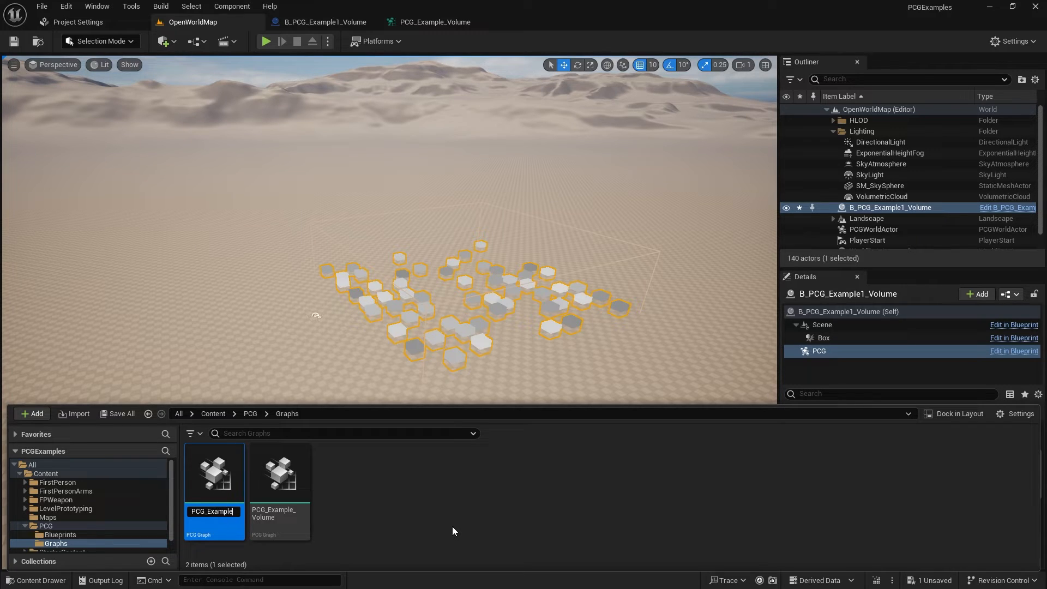
text(_Spline)
key(Return)
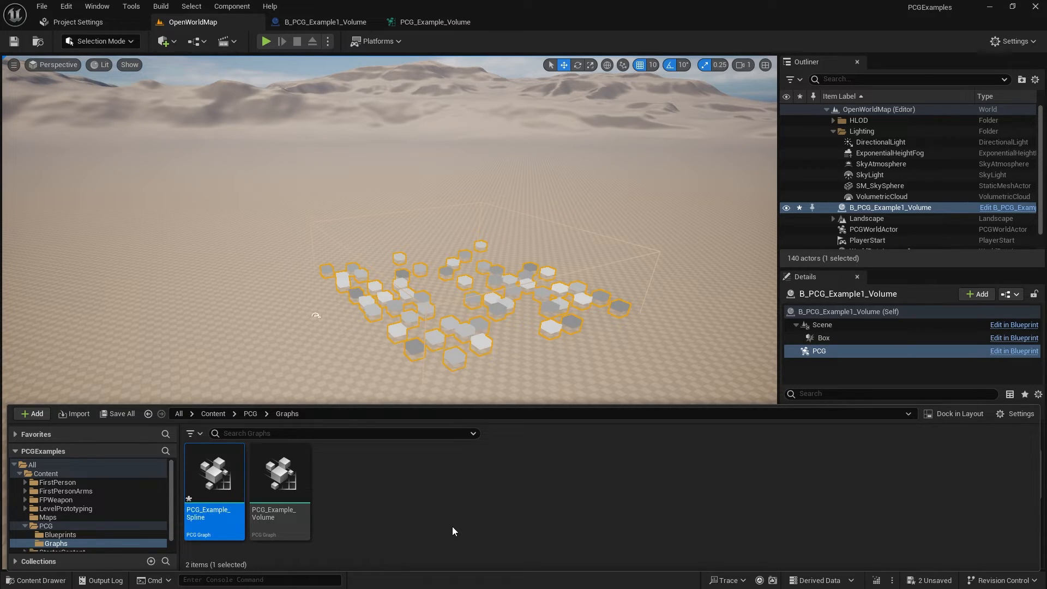
Duplicate the B_PCG_Example1_Volume Blueprint in the PCG/Blueprints folder and rename the copy as B_PCG_Example2_Spline
click(60, 535)
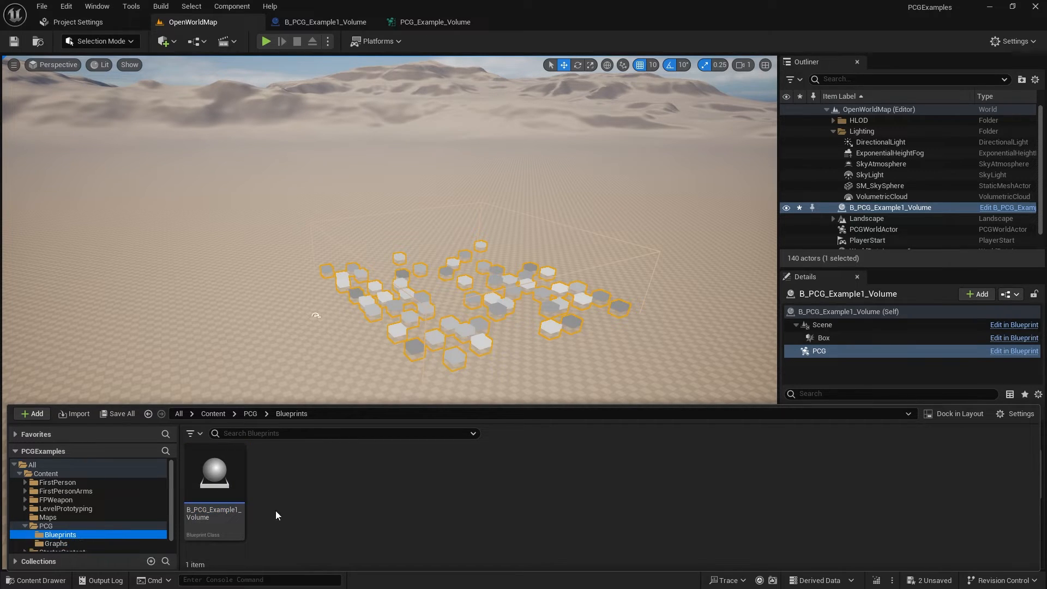
click(235, 485)
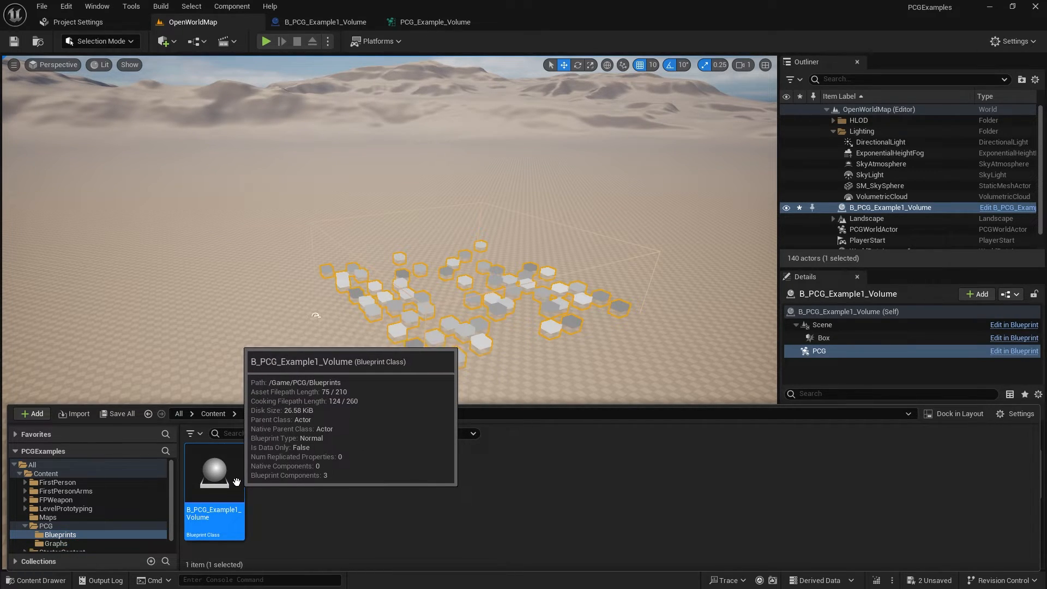
key(ctrl+d)
click(382, 493)
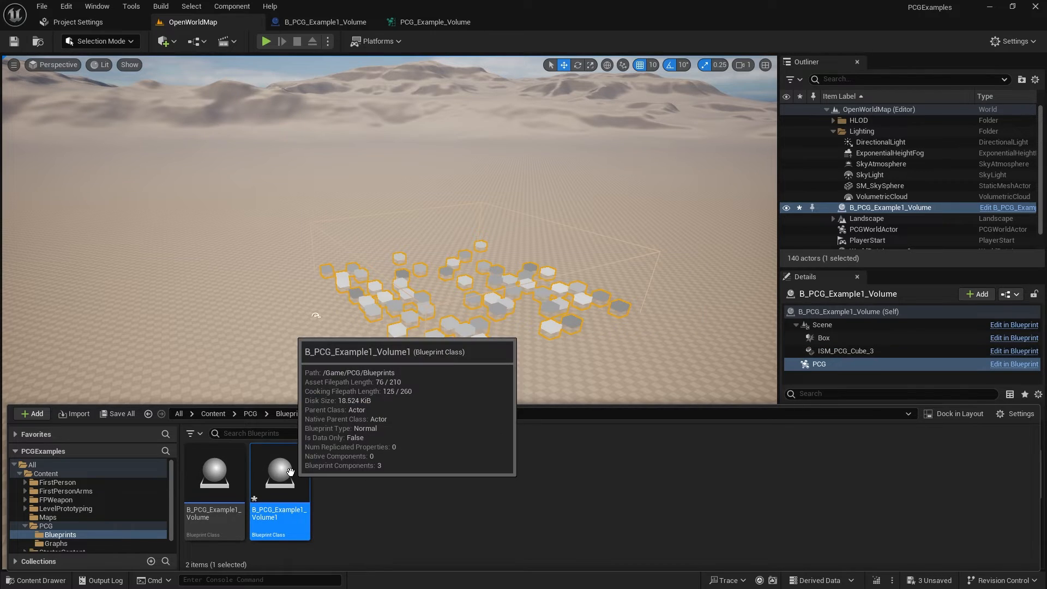
key(F2)
key(End)
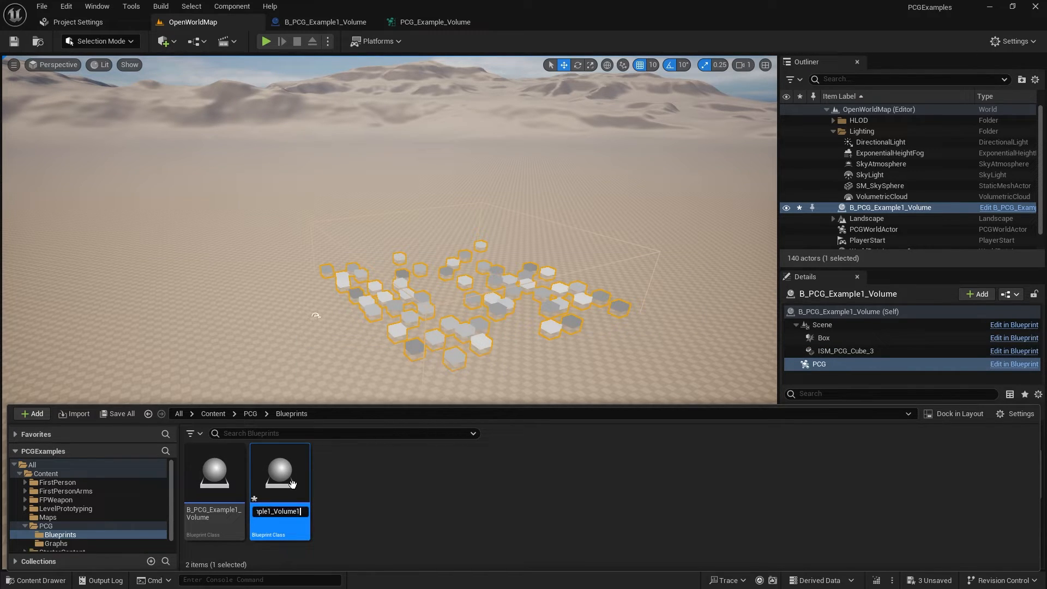
key(BackSpace)
key(BackSpace)
key(BackSpace)
key(BackSpace)
key(BackSpace)
key(Return)
Open the B_PCG_Example2_Spline Blueprint and replace its Box component with a Spline component under Scene
double_click(293, 484)
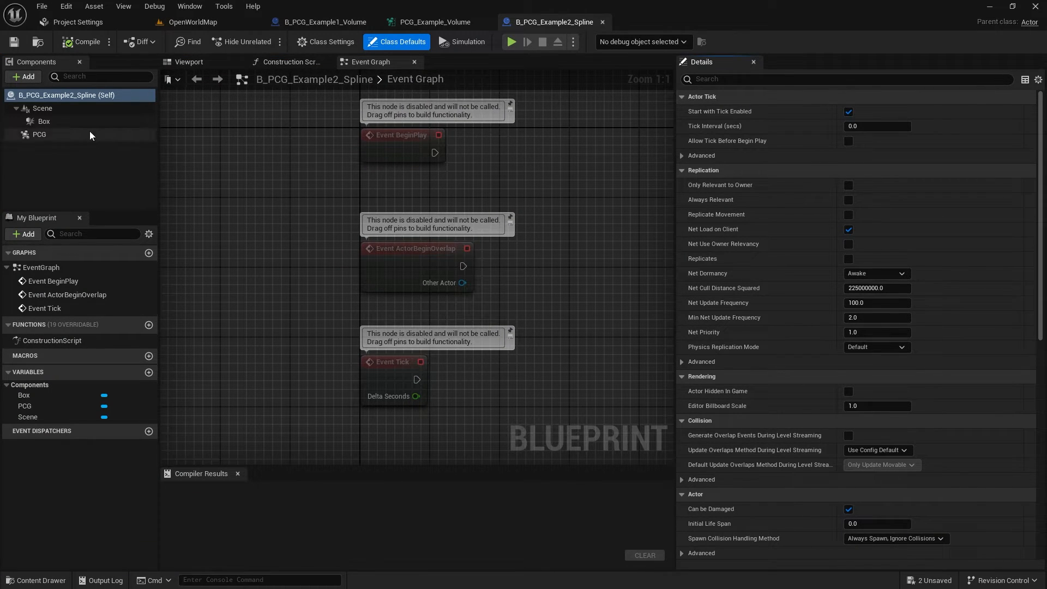
click(43, 121)
key(Delete)
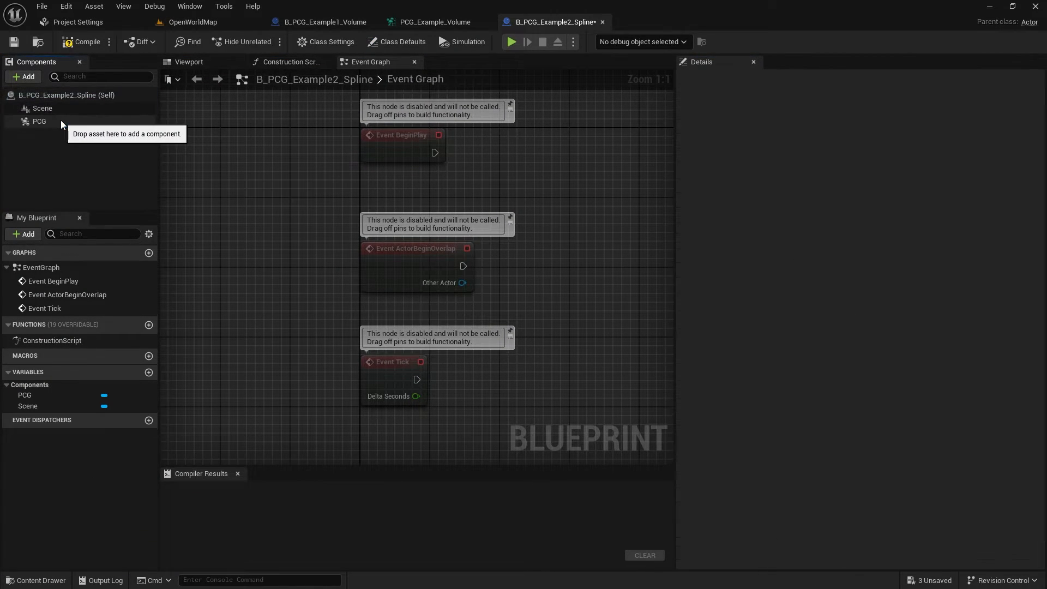
click(46, 108)
click(27, 76)
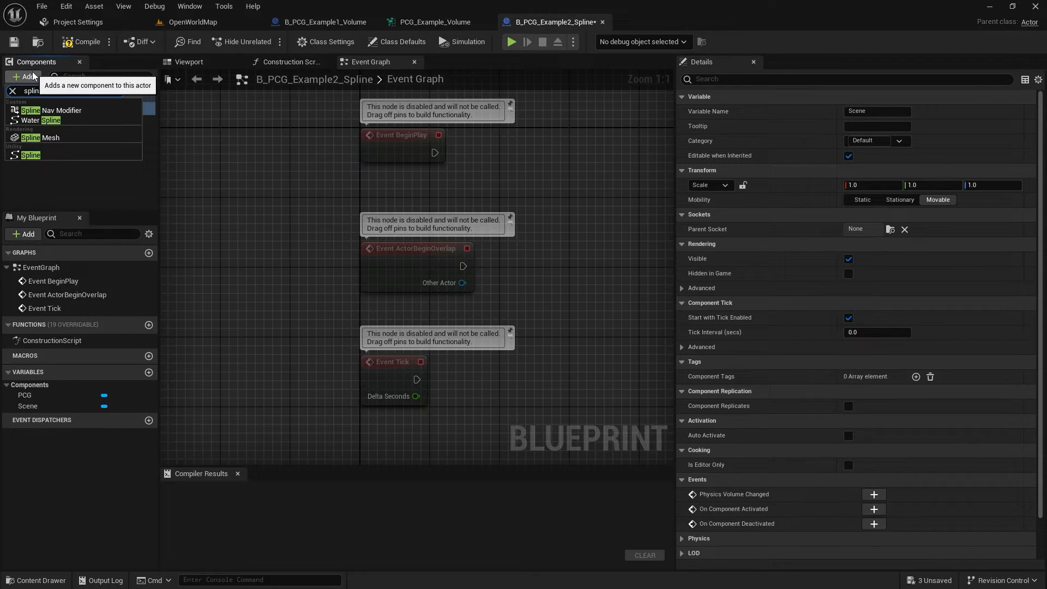
click(31, 156)
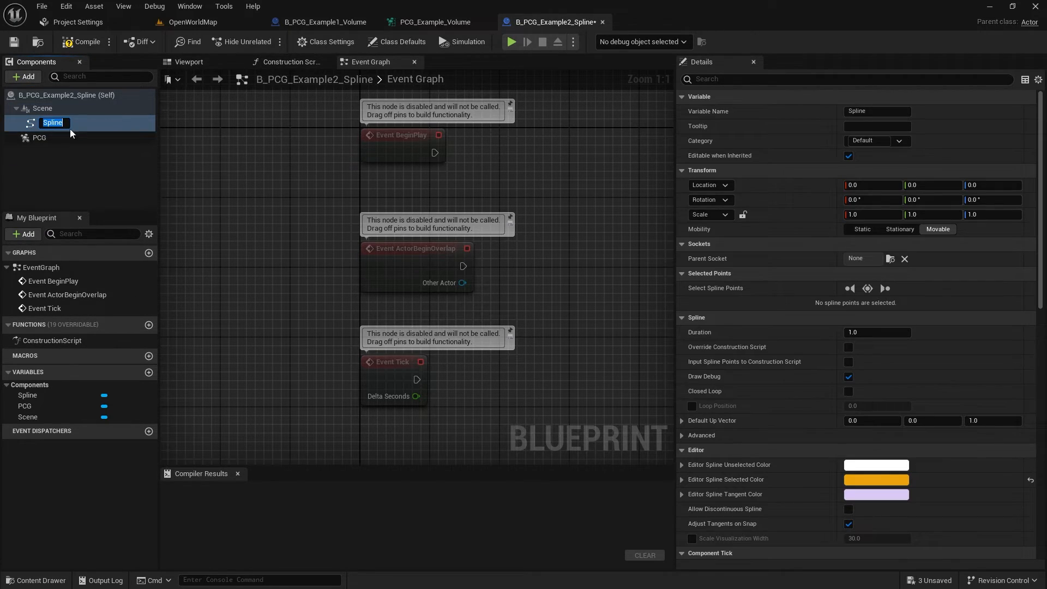
click(20, 125)
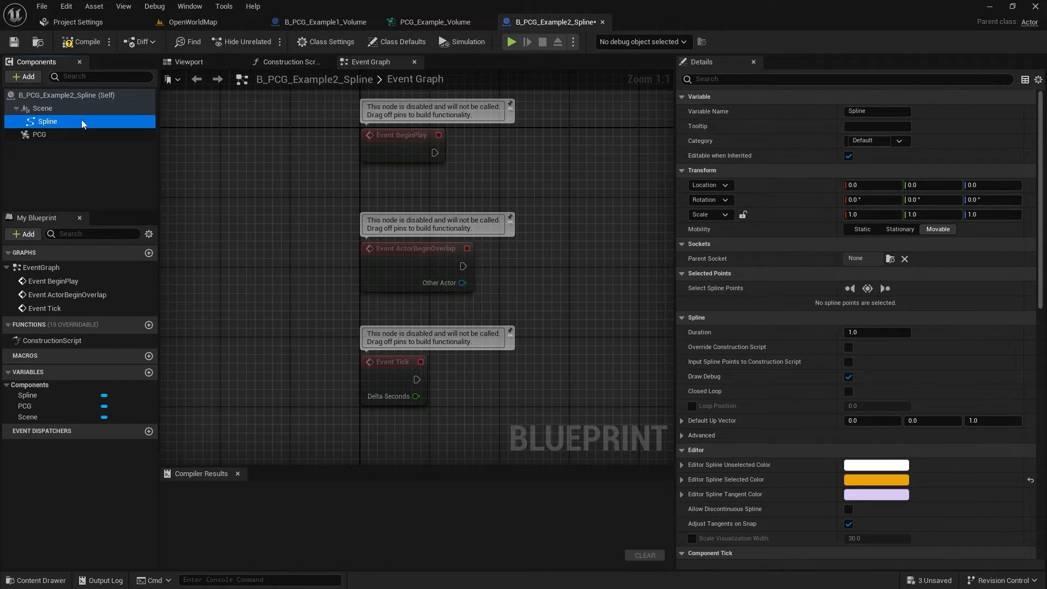
Extend the spline in the Blueprint's viewport from both ends into a wide, curved, open outline with five points
click(189, 62)
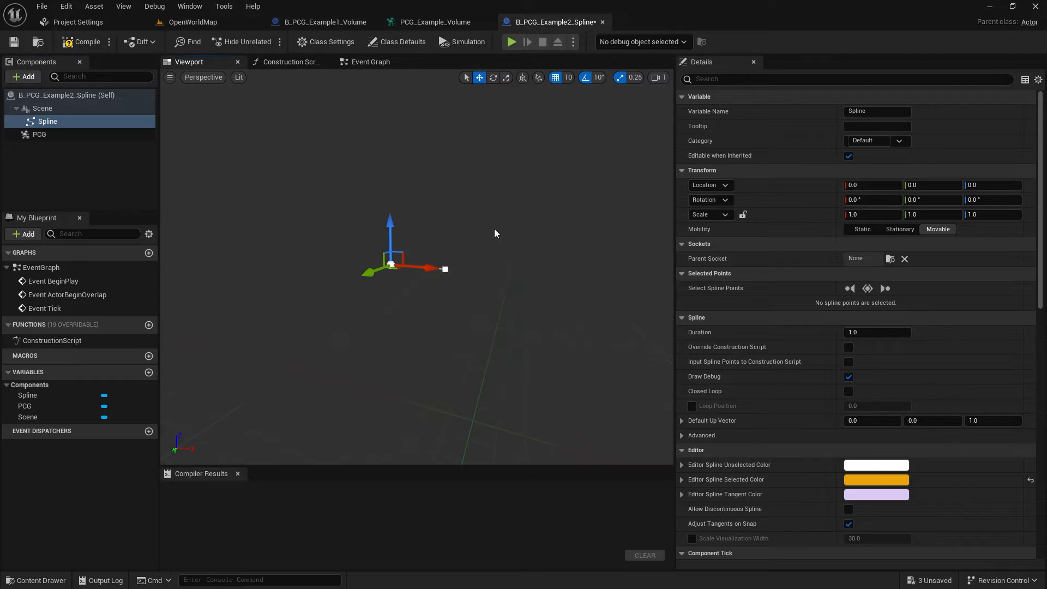
right_drag(417, 261, 376, 283)
click(406, 284)
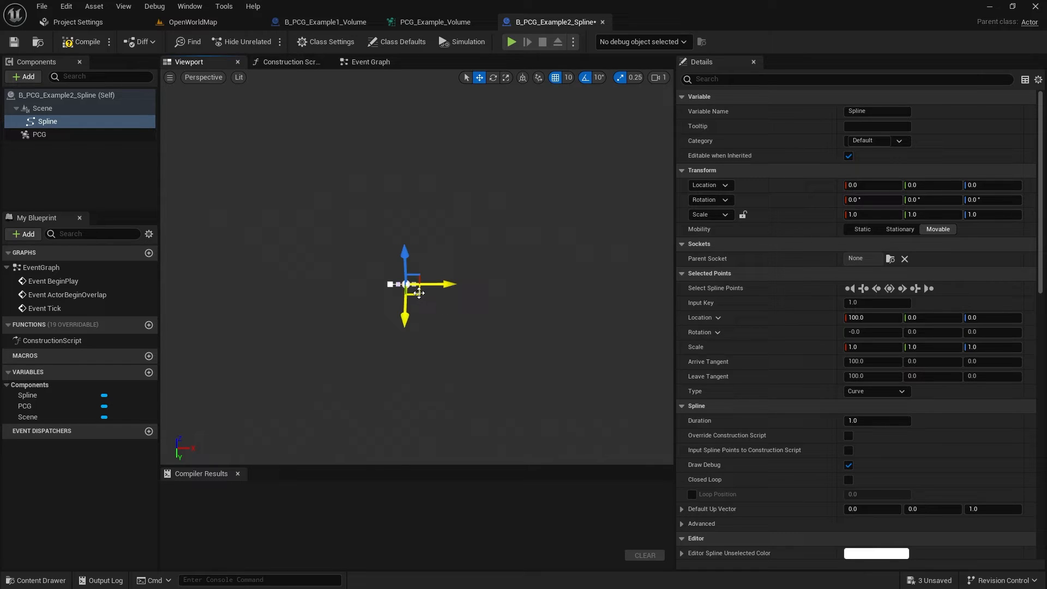
drag(549, 233, 577, 220)
click(391, 284)
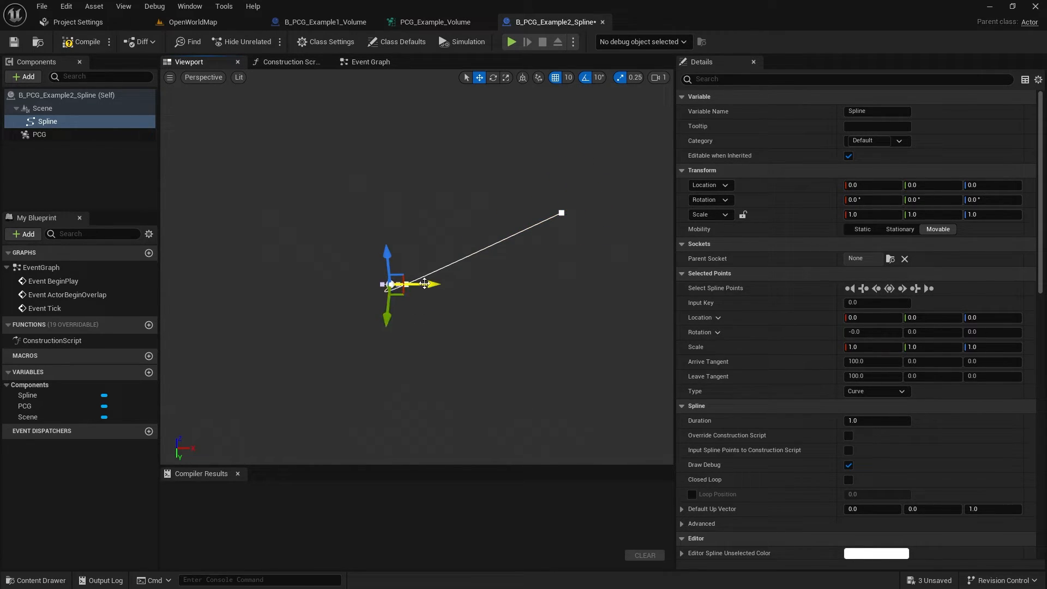
alt+drag(425, 283, 252, 284)
click(561, 215)
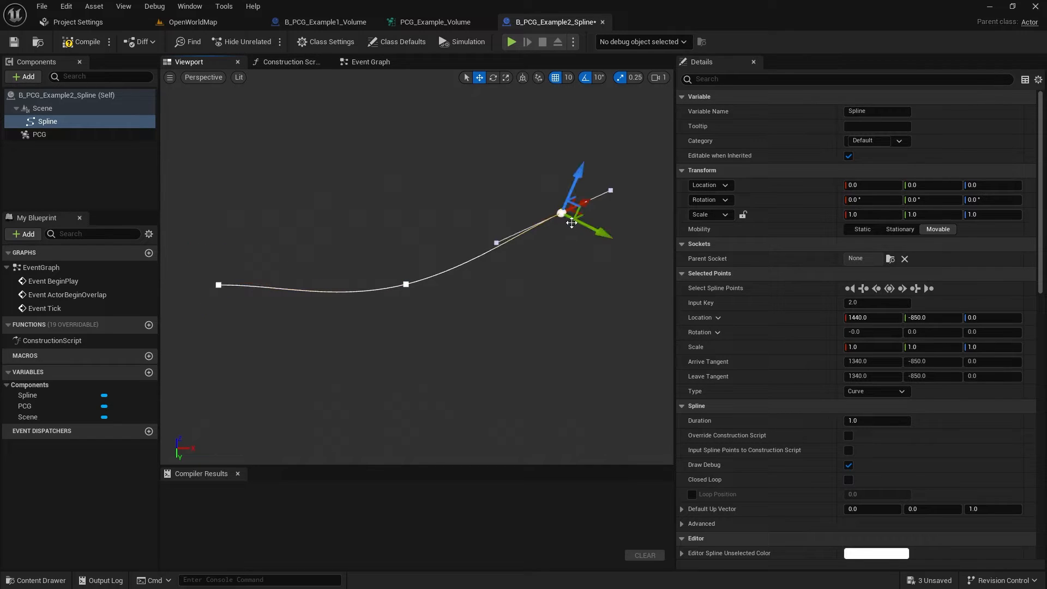
alt+drag(582, 213, 242, 141)
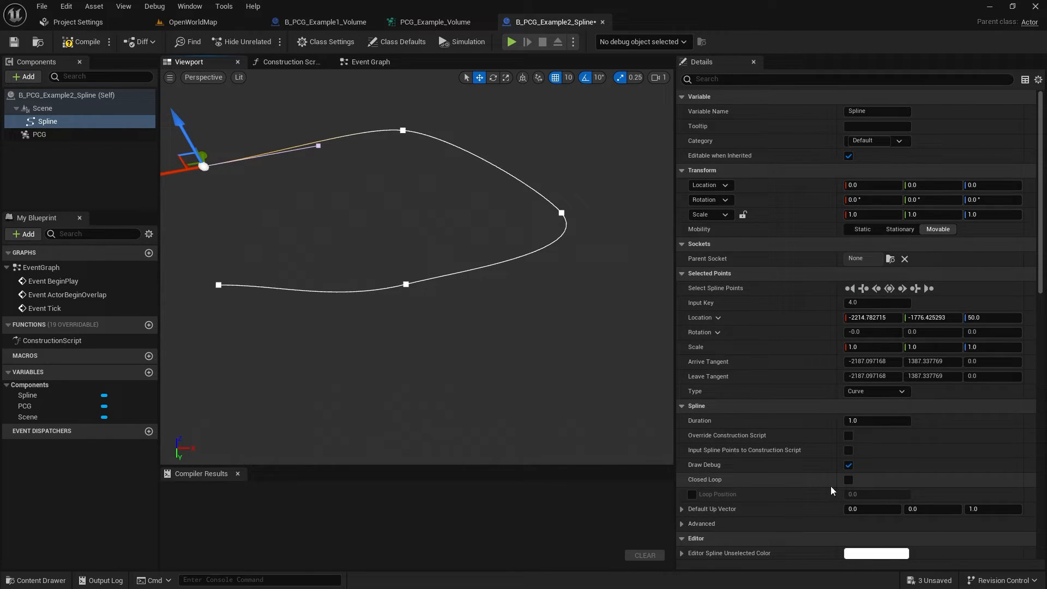
Turn the spline into a closed loop and compile the B_PCG_Example2_Spline Blueprint
click(848, 480)
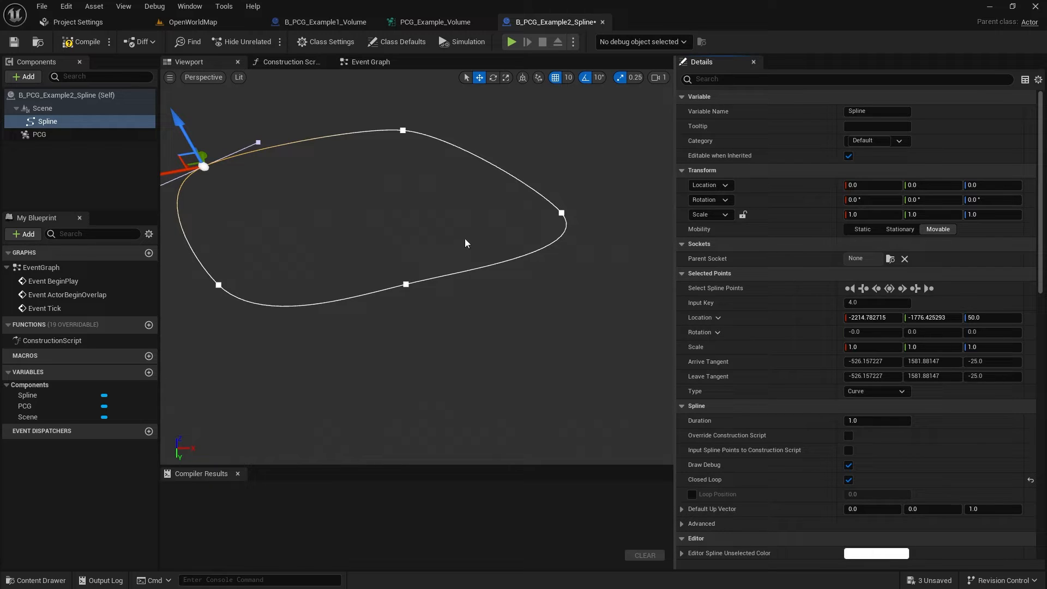
right_drag(465, 244, 505, 217)
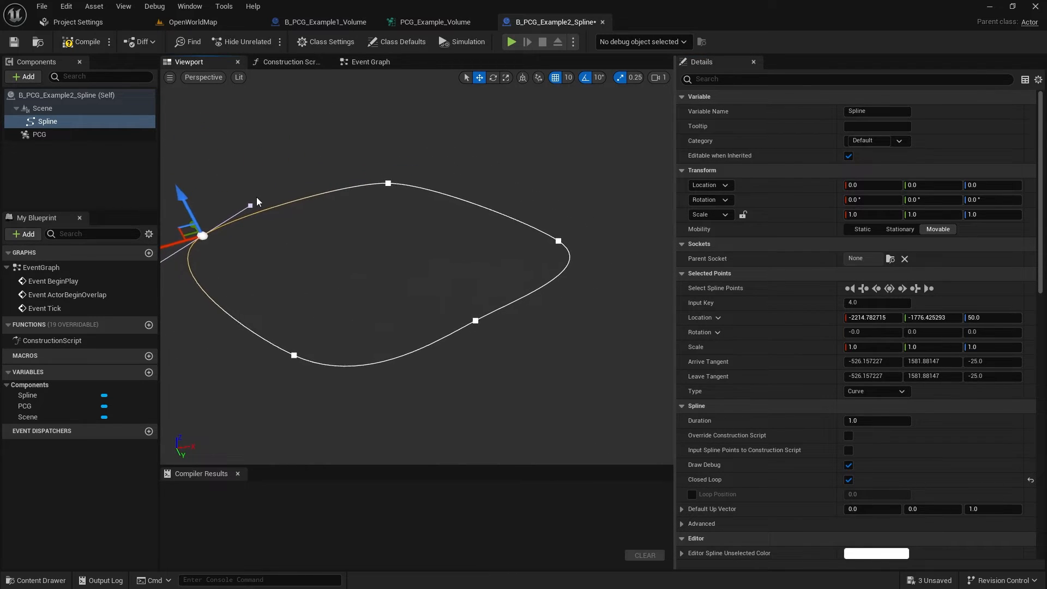
click(71, 43)
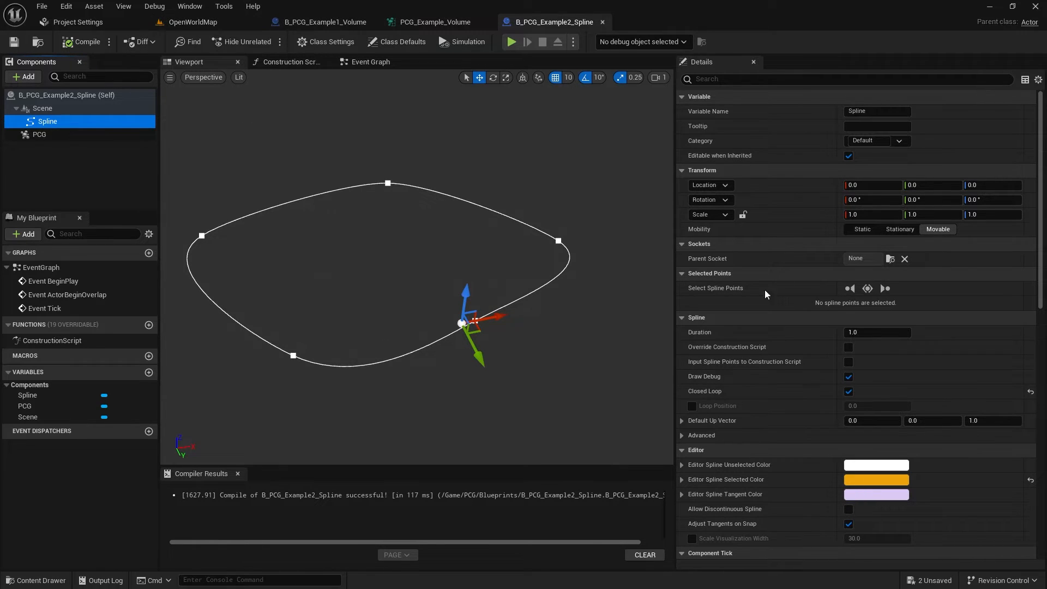
Assign the PCG_Example_Spline graph to the Blueprint's PCG component and compile the Blueprint
click(54, 134)
scroll(899, 458, down, 4)
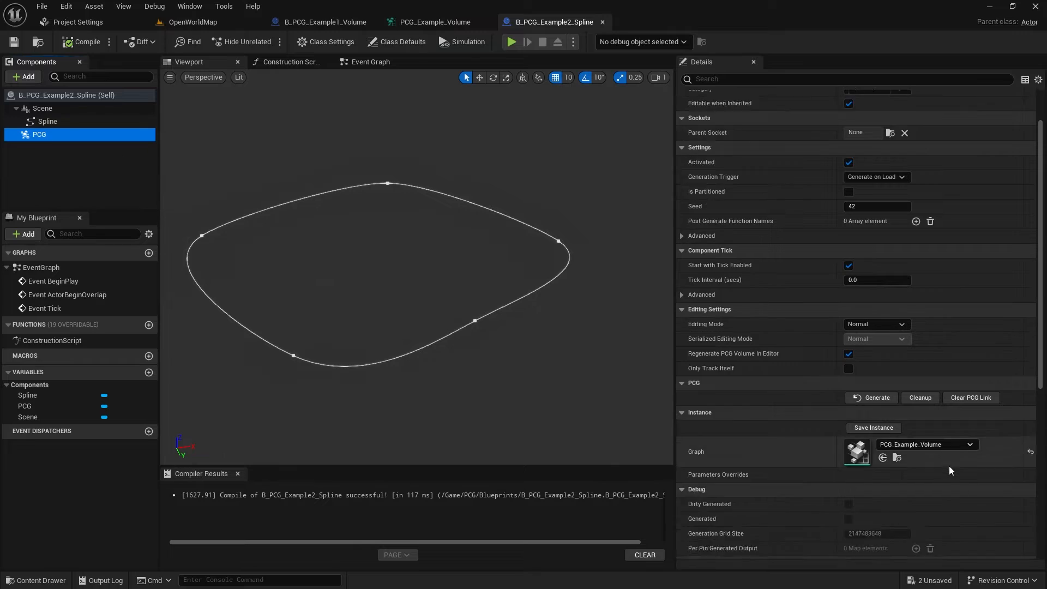
click(927, 340)
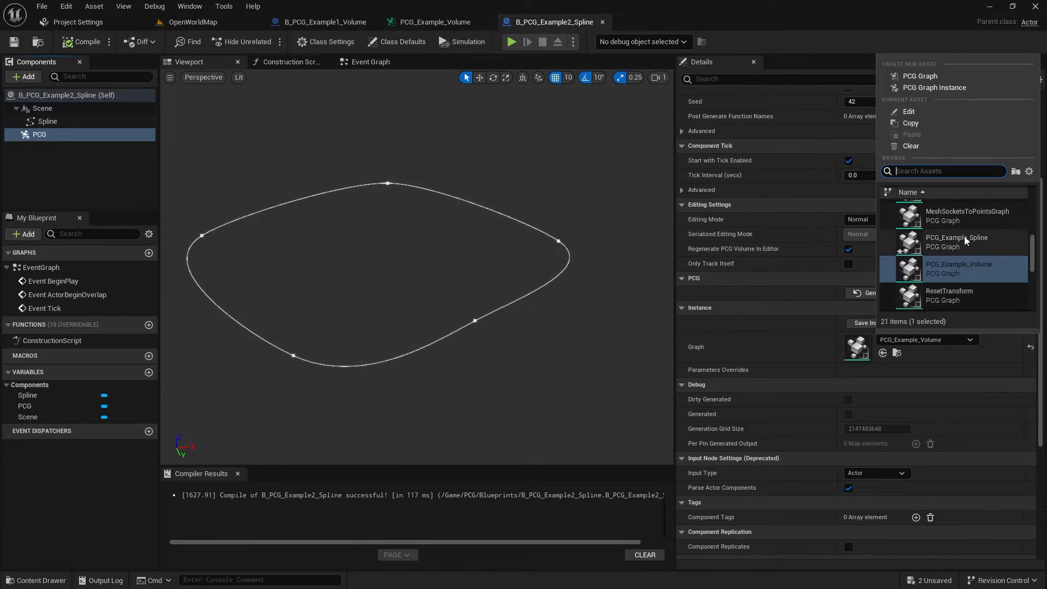
click(951, 247)
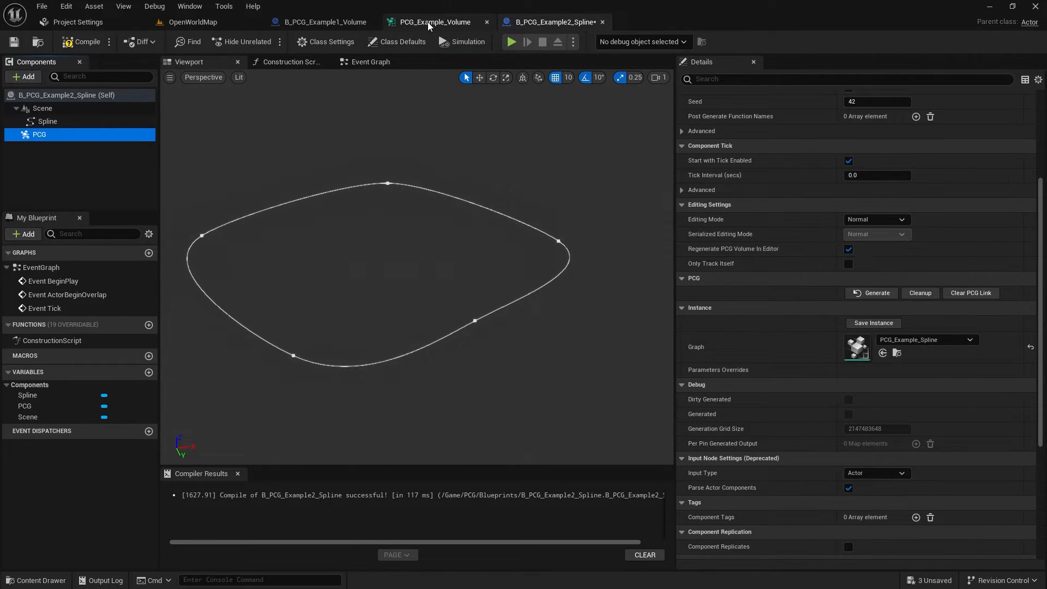
click(82, 41)
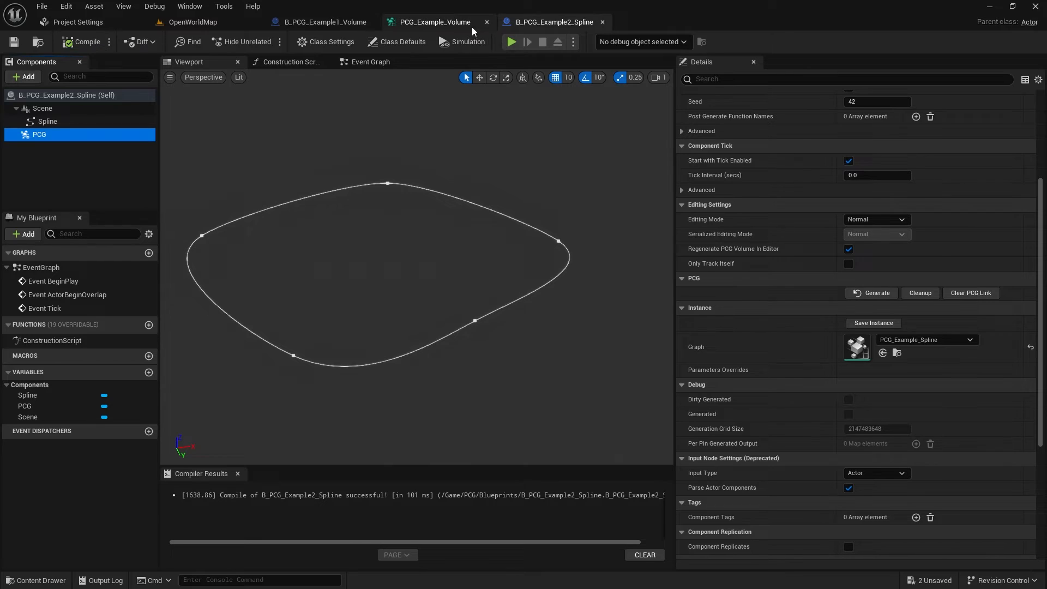
Open the PCG_Example_Spline graph from the PCG Graphs folder of the OpenWorldMap content
click(193, 22)
key(ctrl+space)
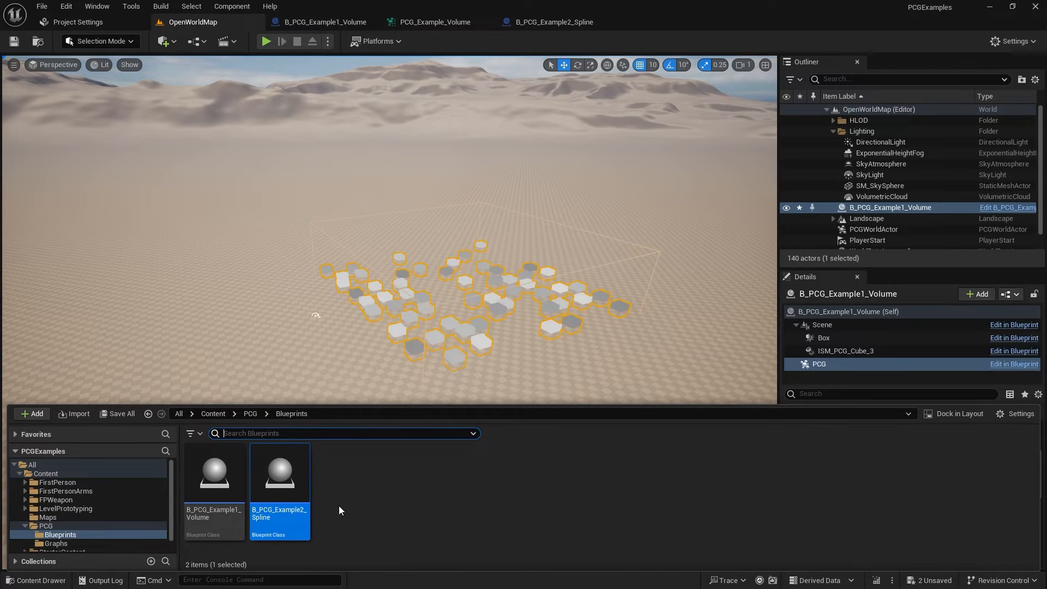
click(54, 543)
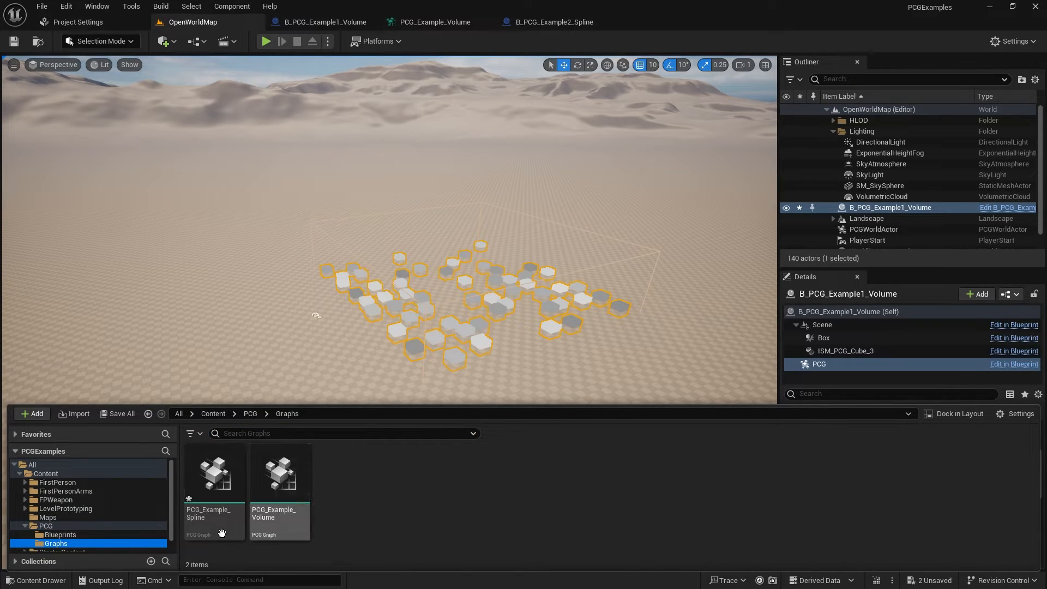
double_click(208, 511)
right_drag(346, 334, 470, 231)
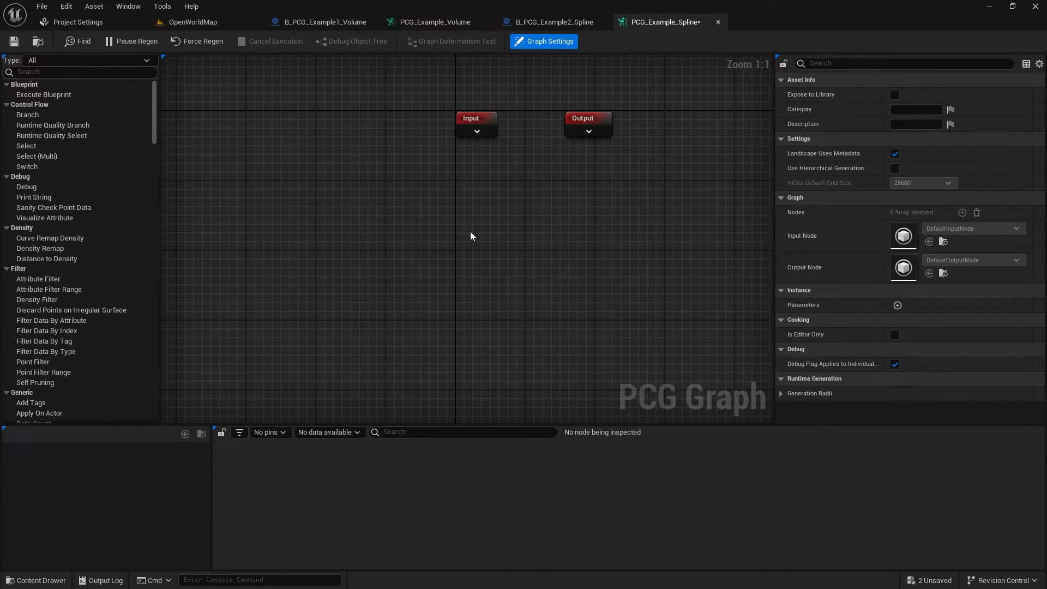
Add a Get Spline Data node below the Input node in the PCG_Example_Spline graph
right_click(368, 218)
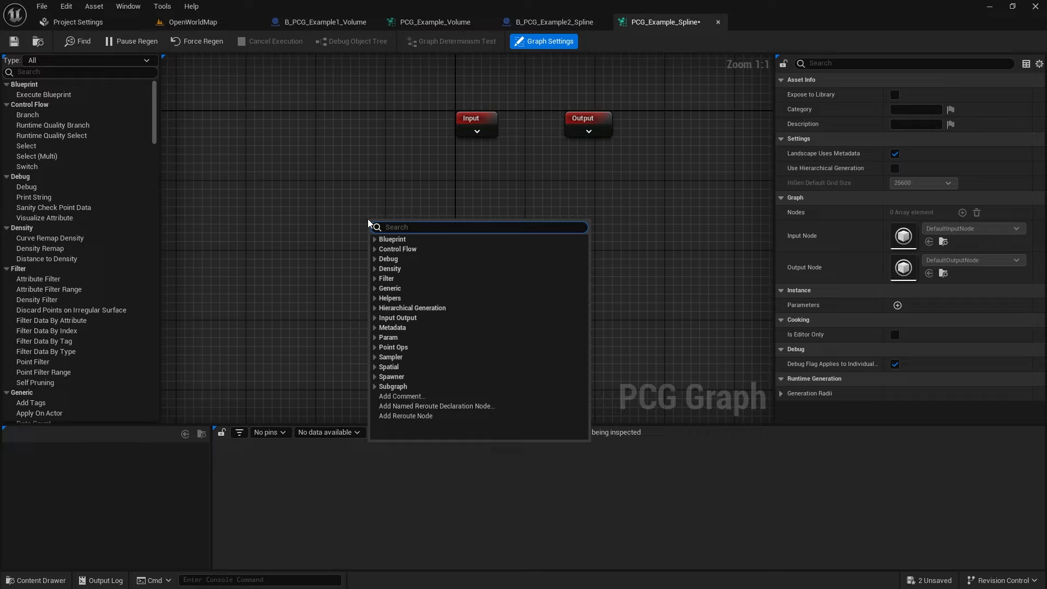
text(get)
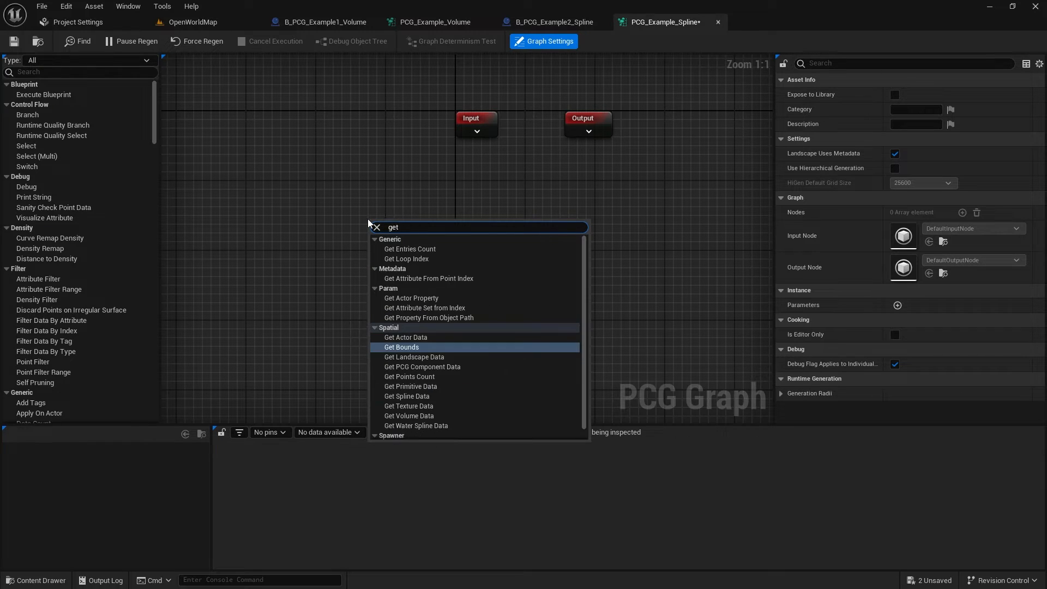
text(sp)
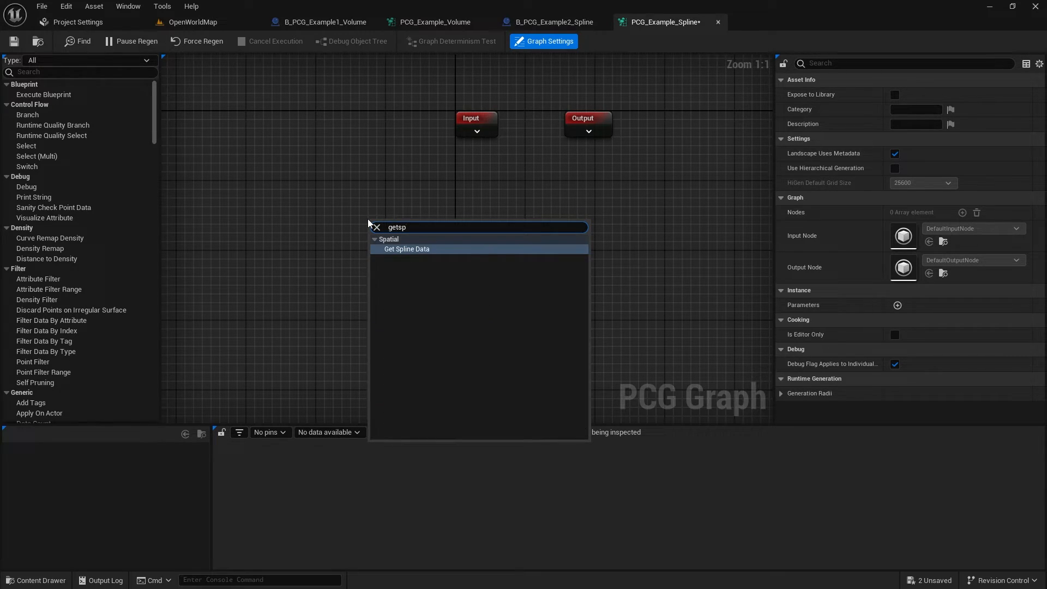
key(Return)
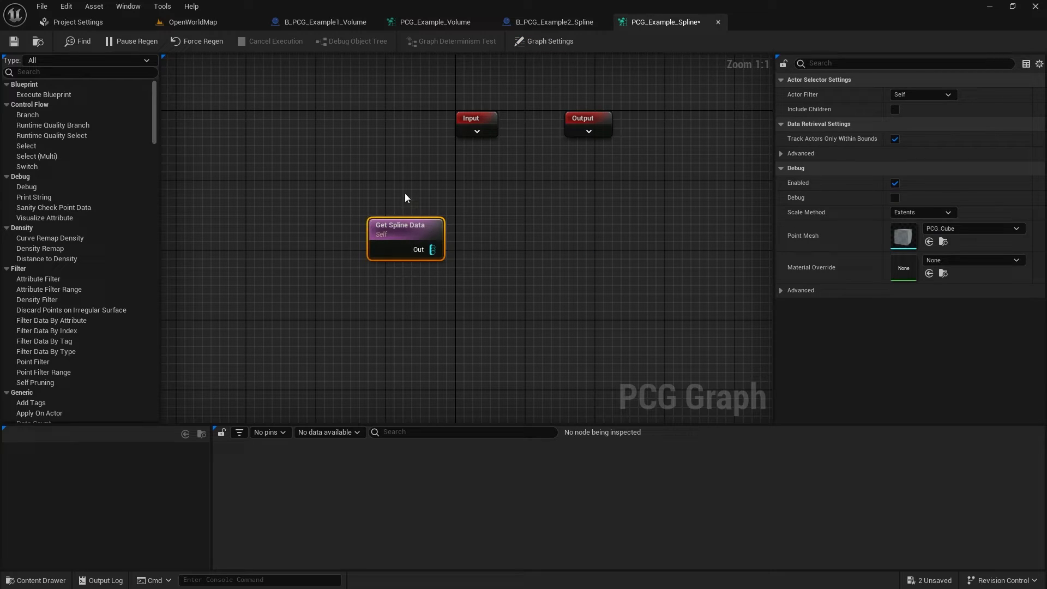
right_drag(515, 202, 474, 220)
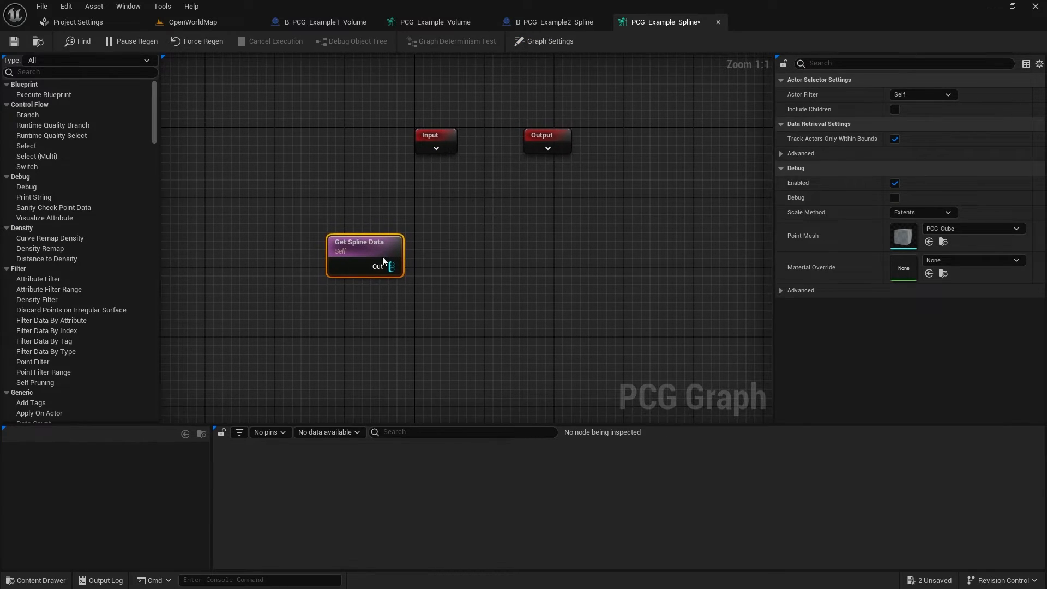
Place the B_PCG_Example2_Spline Blueprint from the Blueprints folder on the OpenWorldMap landscape beside the existing volume
click(192, 22)
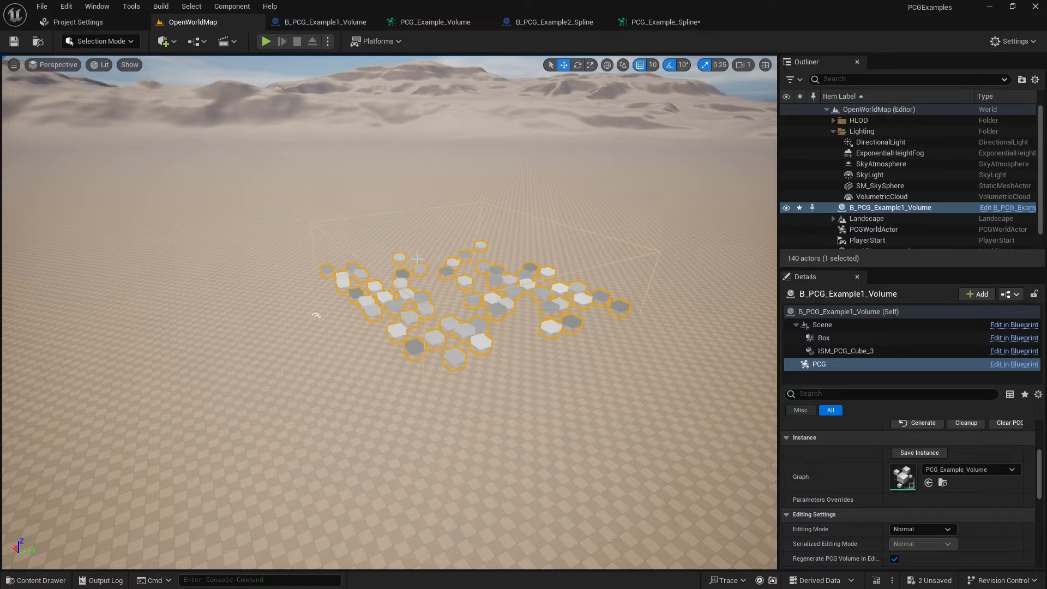
key(ctrl+space)
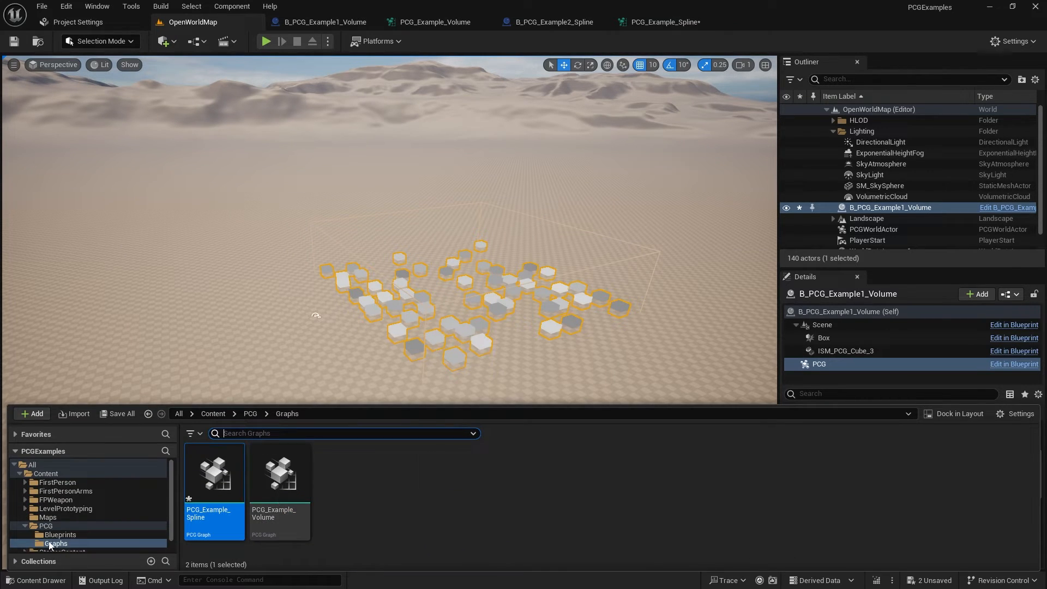
drag(283, 518, 247, 323)
right_drag(247, 323, 180, 345)
key(w)
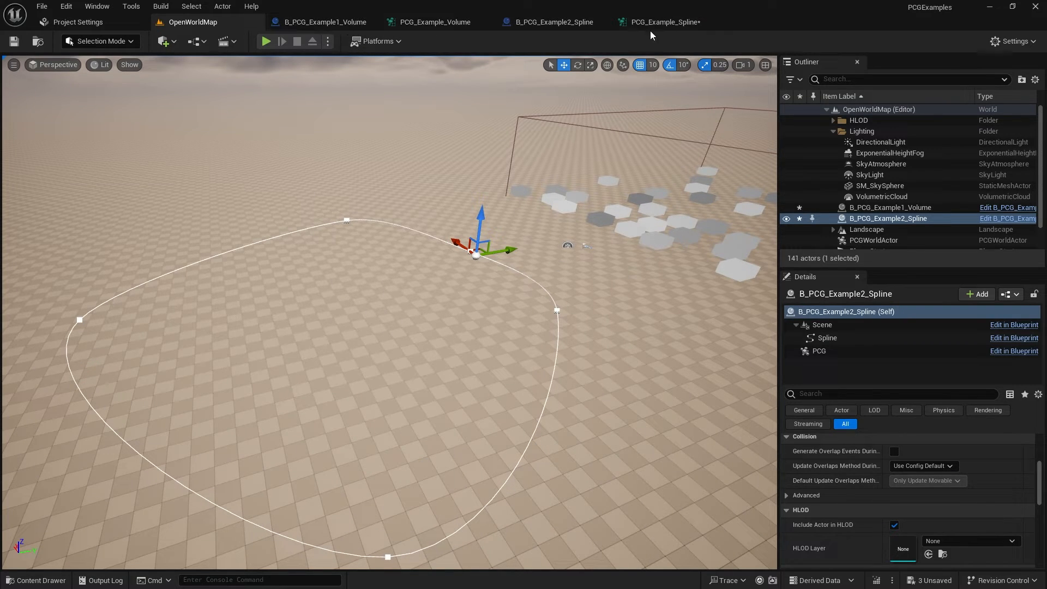
In PCG_Example_Spline, connect a Spline Sampler node to Get Spline Data's output and enable its debug display
click(669, 24)
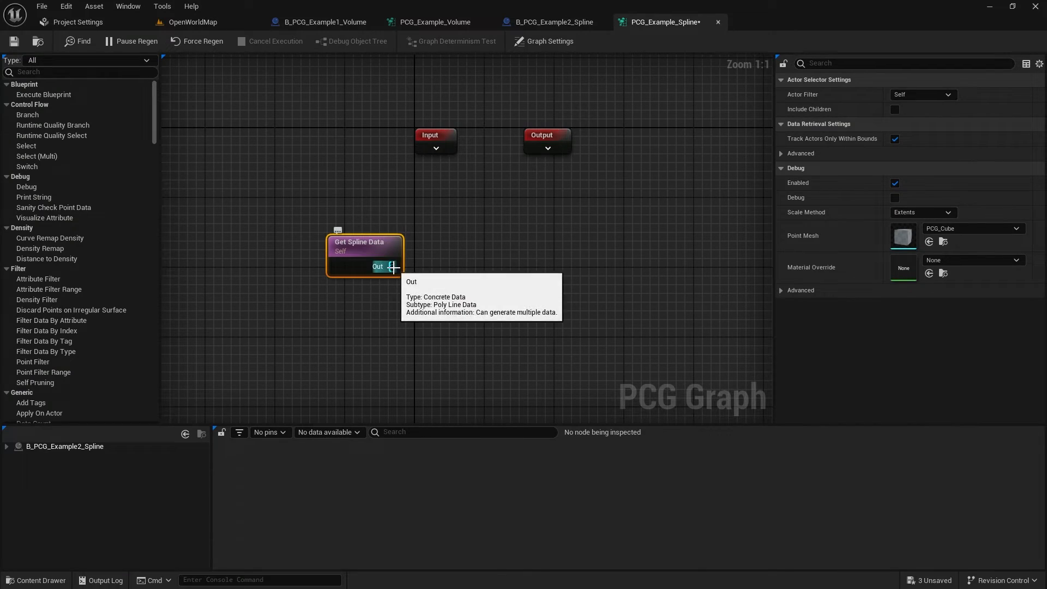
drag(392, 267, 509, 250)
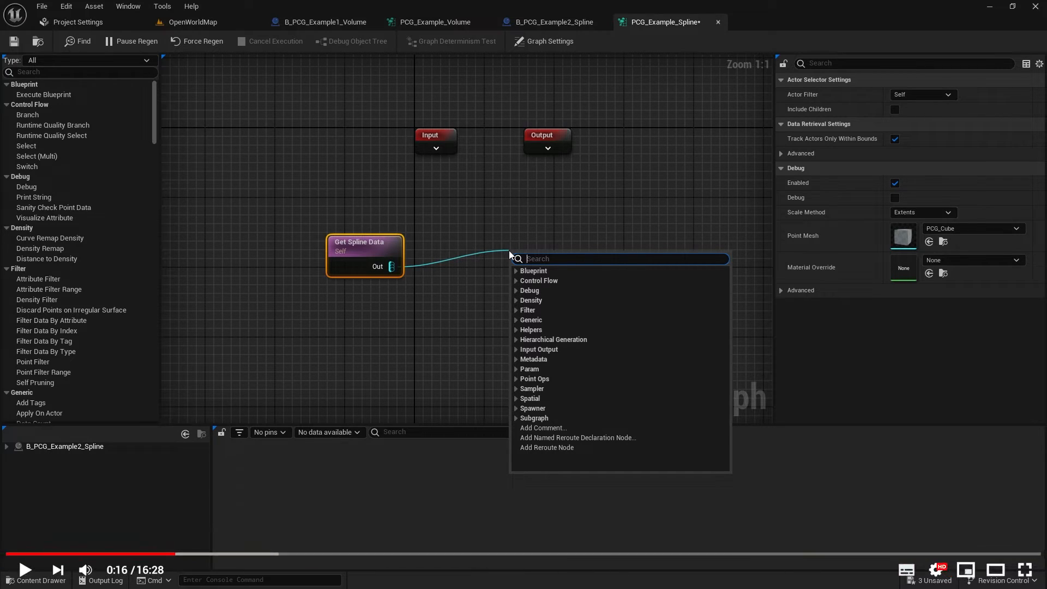
text(spline)
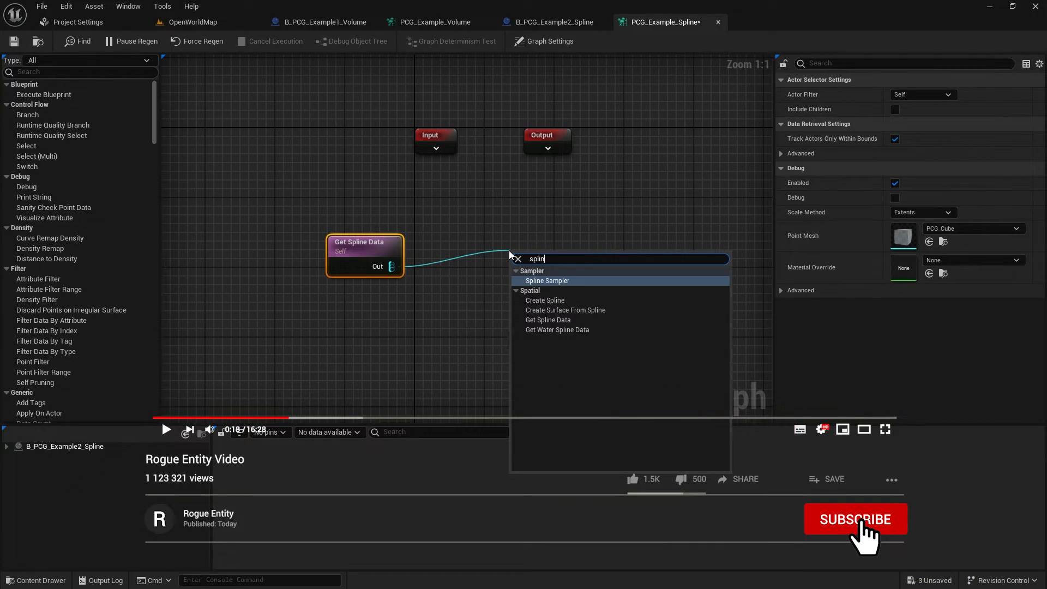
click(560, 281)
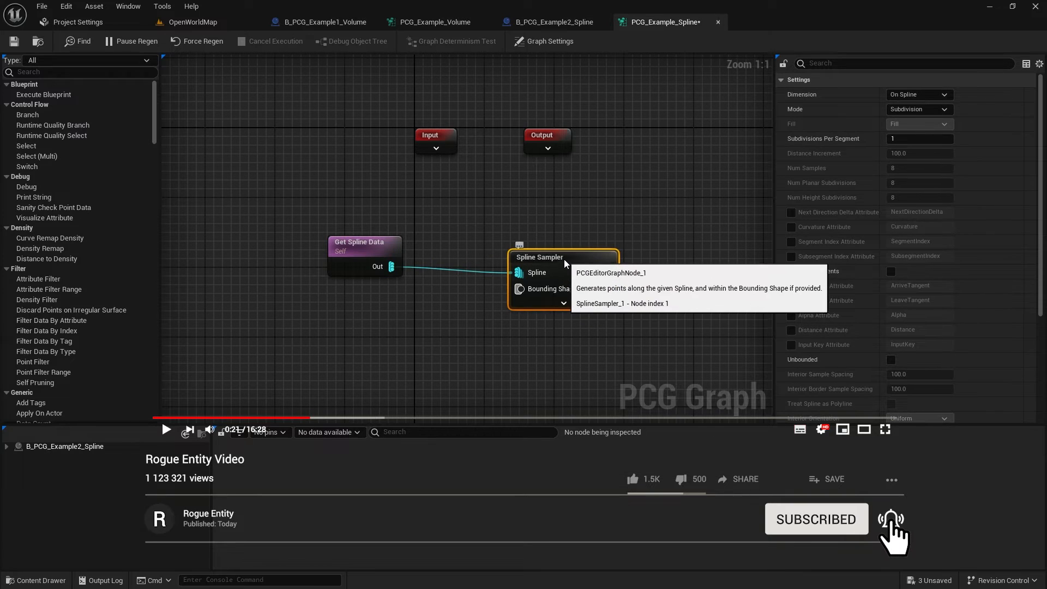
drag(559, 285, 561, 276)
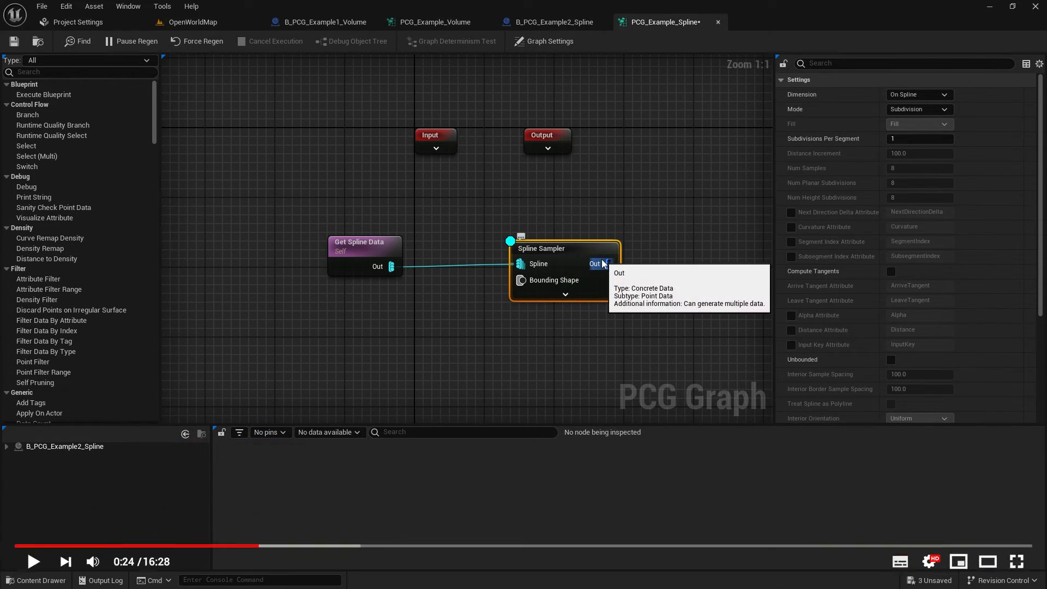
Inspect the sampler's debug points around the spline in OpenWorldMap and delete the Spline Sampler node from the graph
click(210, 23)
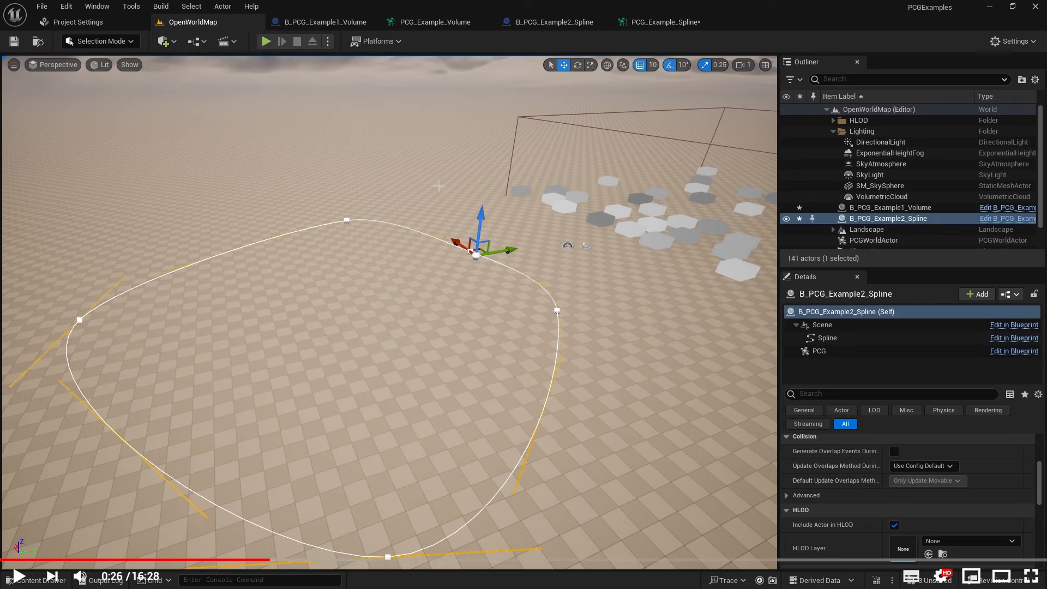
mouse_move(567, 240)
right_down()
mouse_move(543, 201)
mouse_move(514, 227)
mouse_move(564, 225)
right_up()
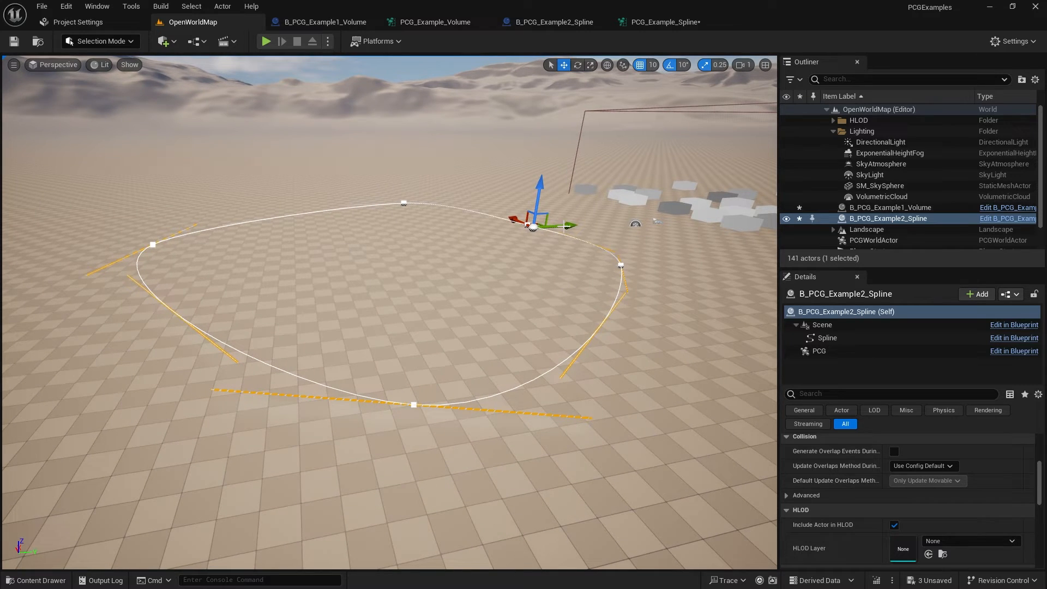
click(670, 24)
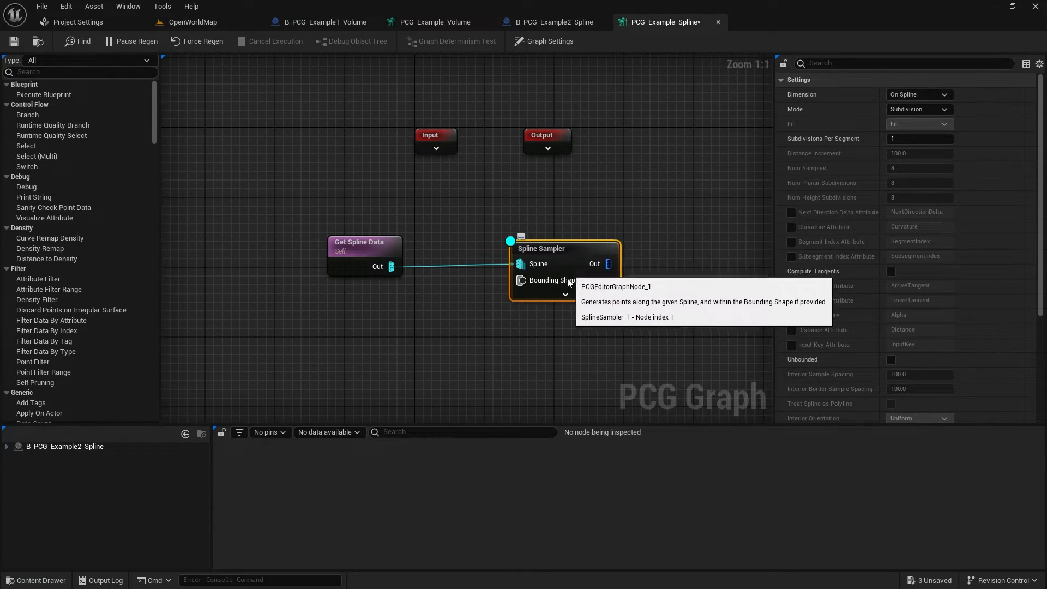
key(Delete)
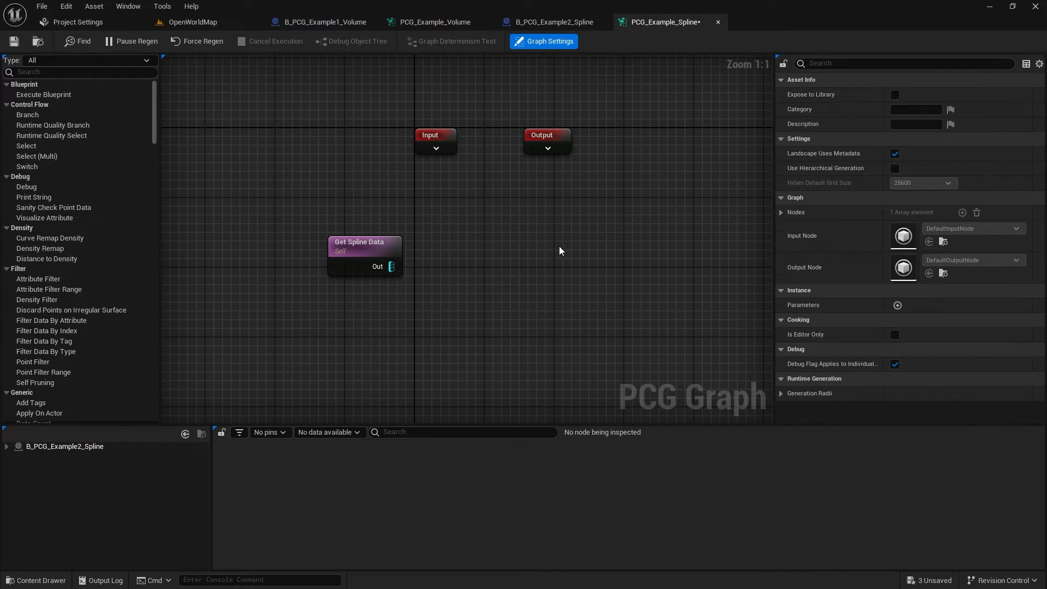
Connect a Create Surface From Spline node to Get Spline Data's output and align it beside that node
drag(390, 265, 452, 270)
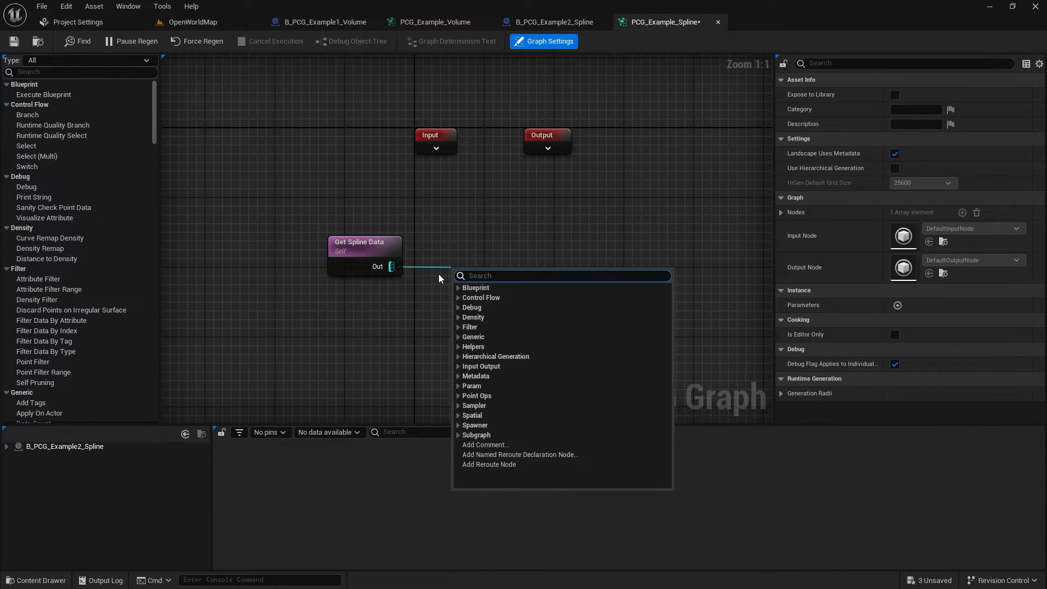
text(surf)
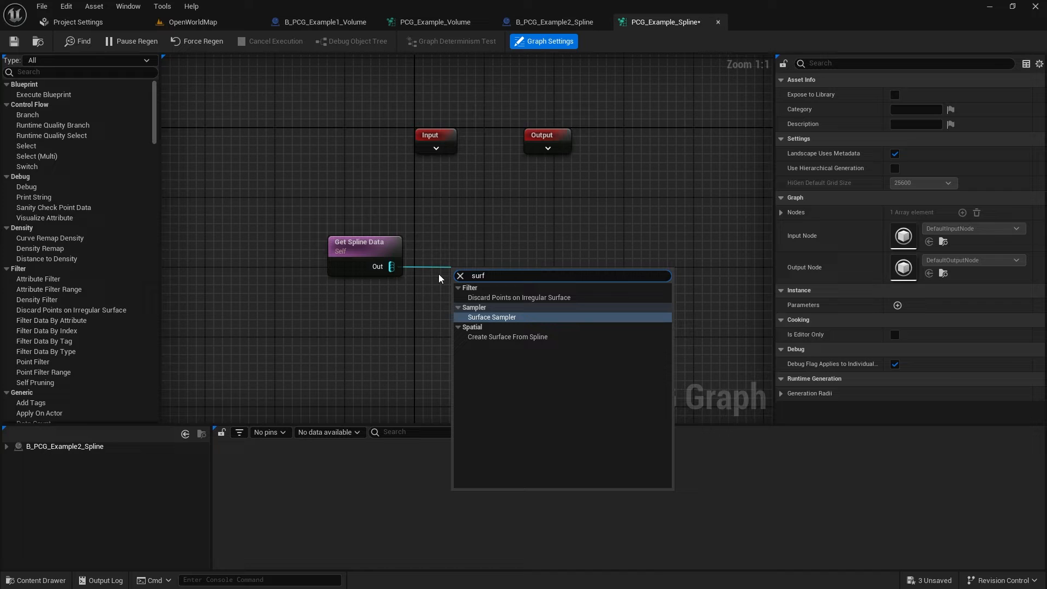
click(539, 338)
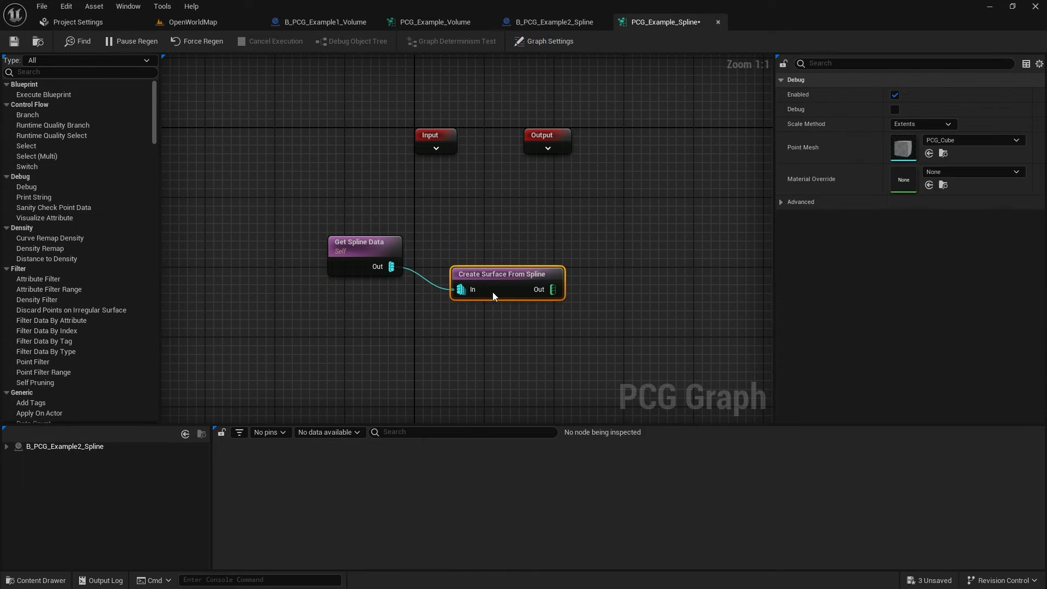
drag(494, 279, 497, 257)
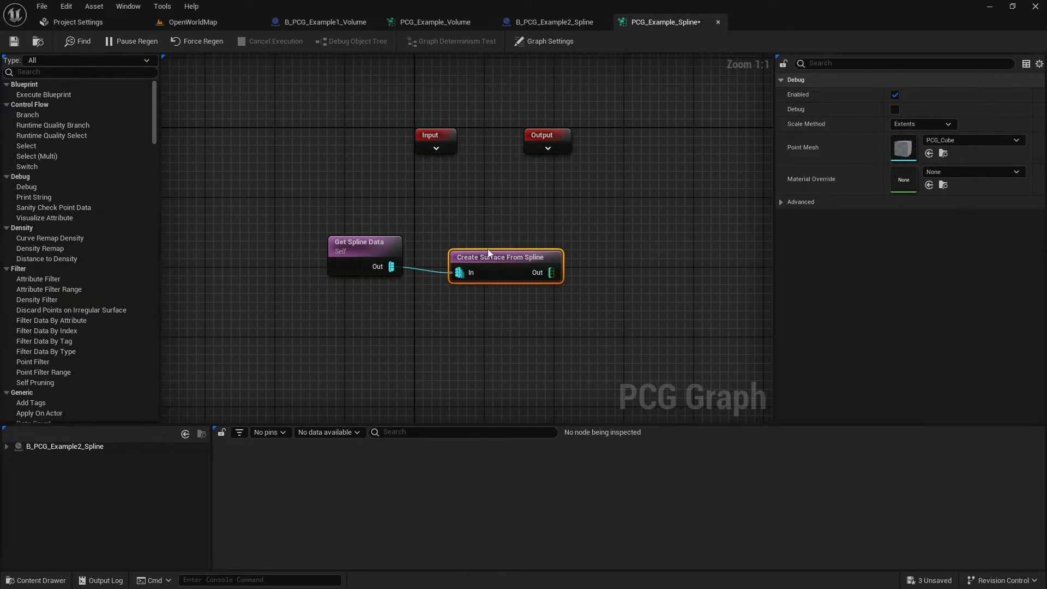
Connect a Surface Sampler node's Surface input to the output of Create Surface From Spline
right_drag(643, 251, 481, 255)
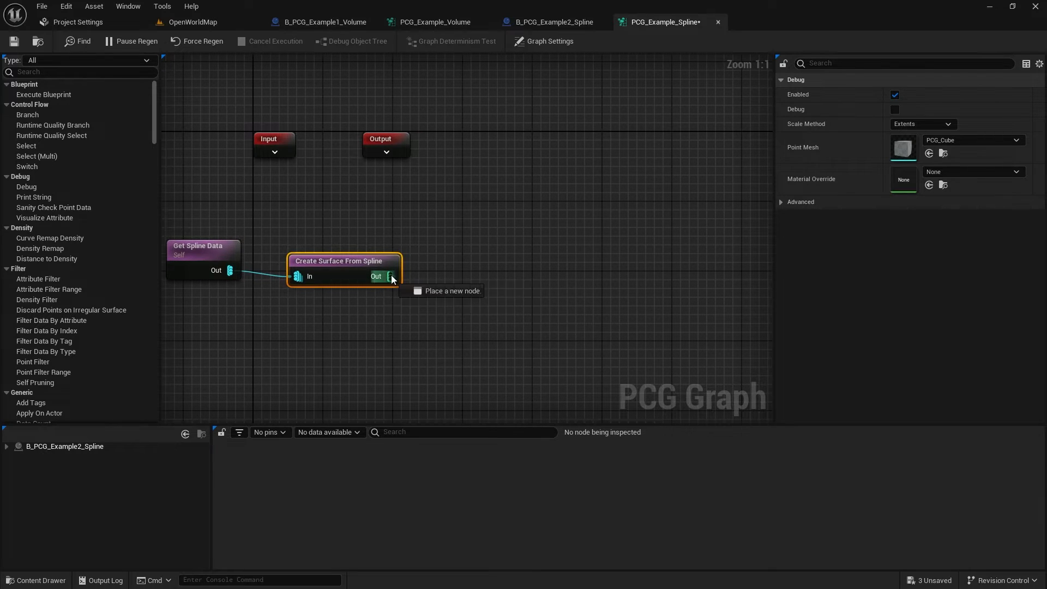
drag(391, 276, 458, 254)
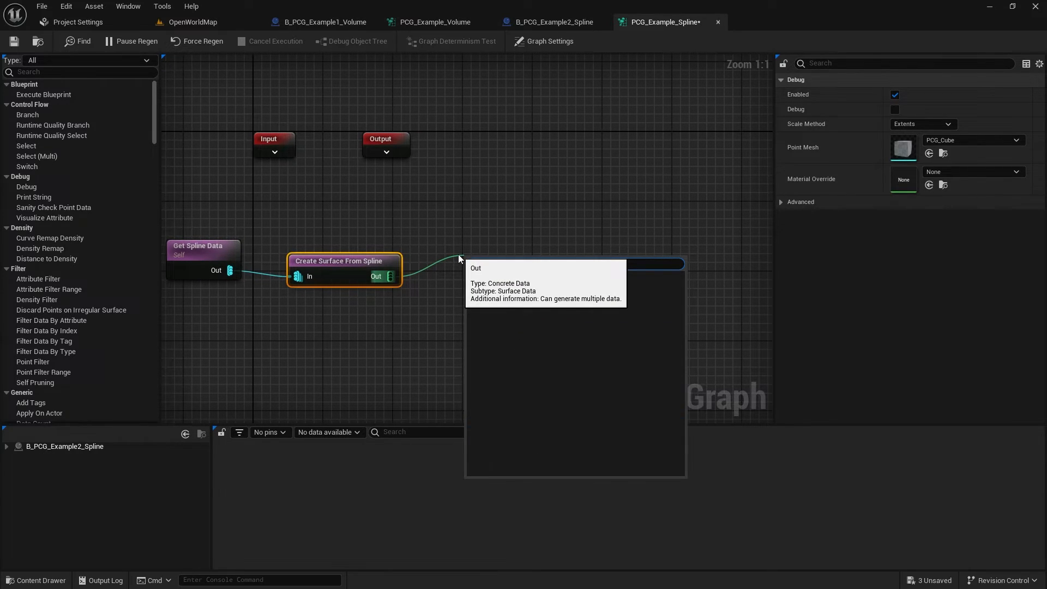
text(suf)
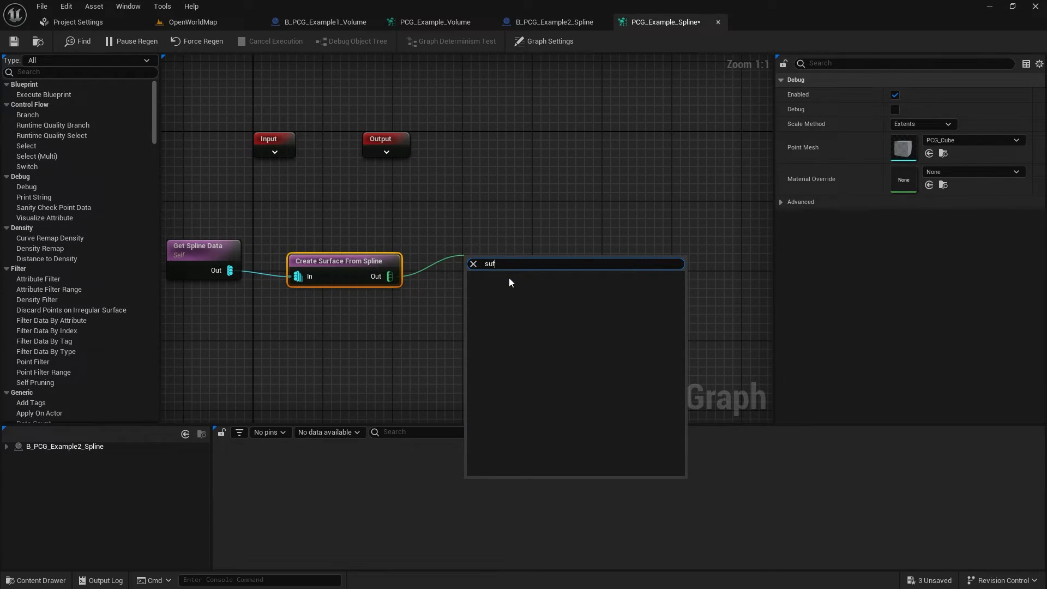
text(f)
key(BackSpace)
key(BackSpace)
text(r)
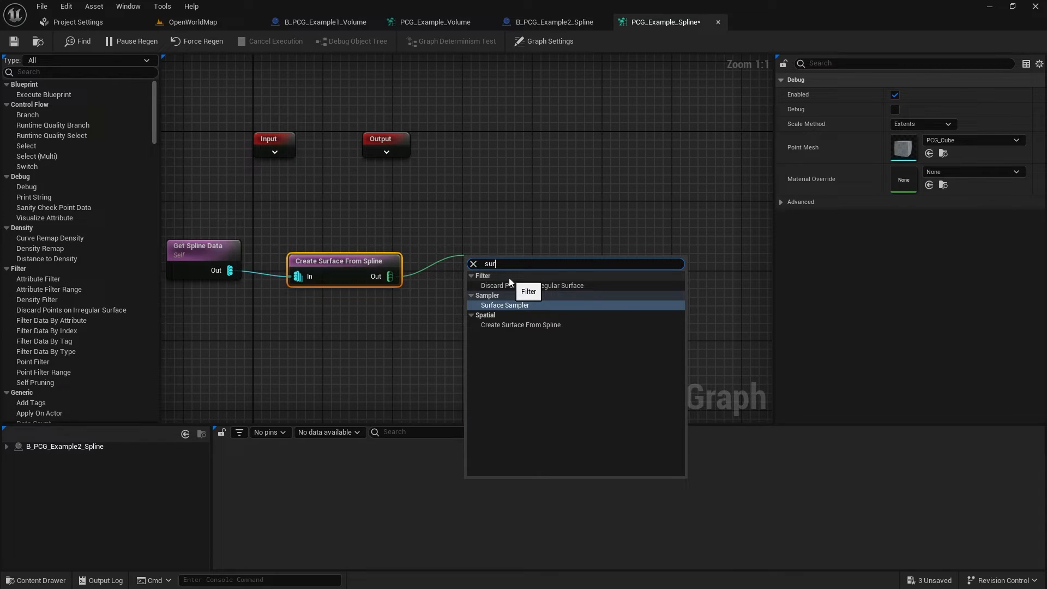
click(493, 305)
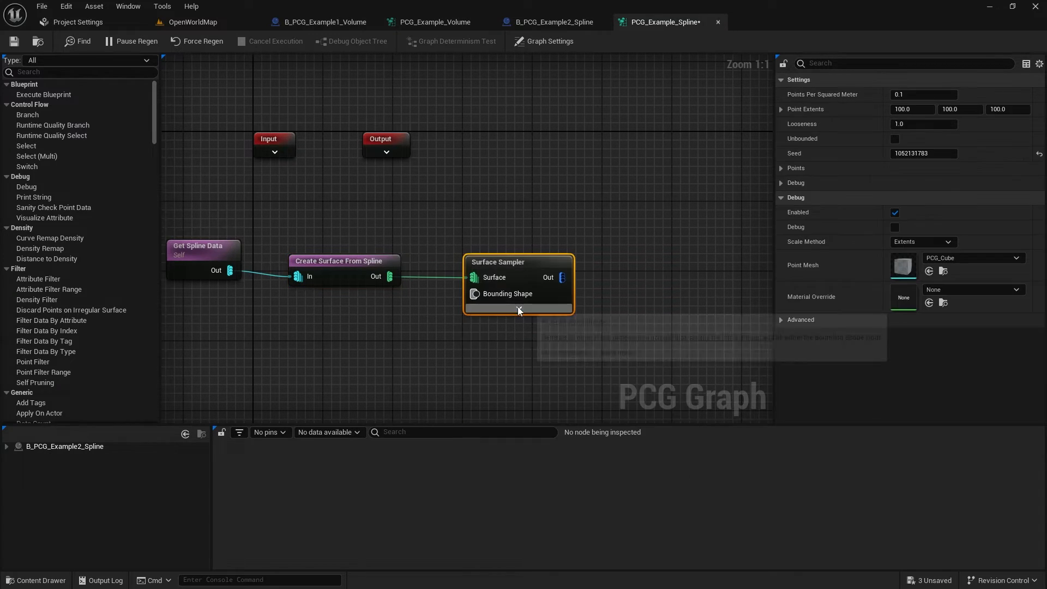
Enable the debug display on the Surface Sampler and check the spline's interior in OpenWorldMap for sampled points
right_drag(502, 262, 570, 174)
scroll(566, 161, down, 2)
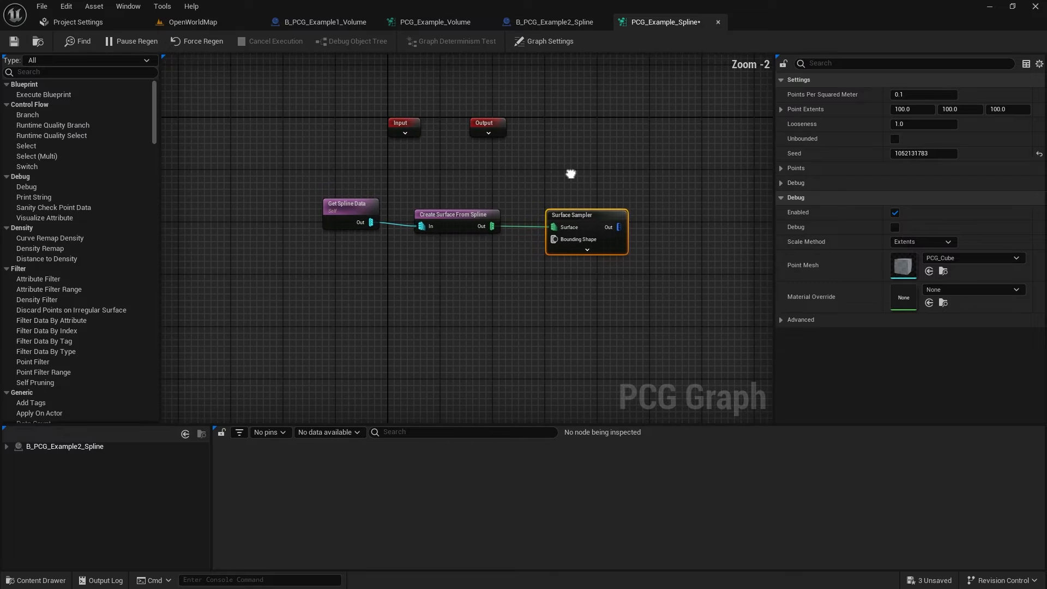
scroll(567, 258, up, 2)
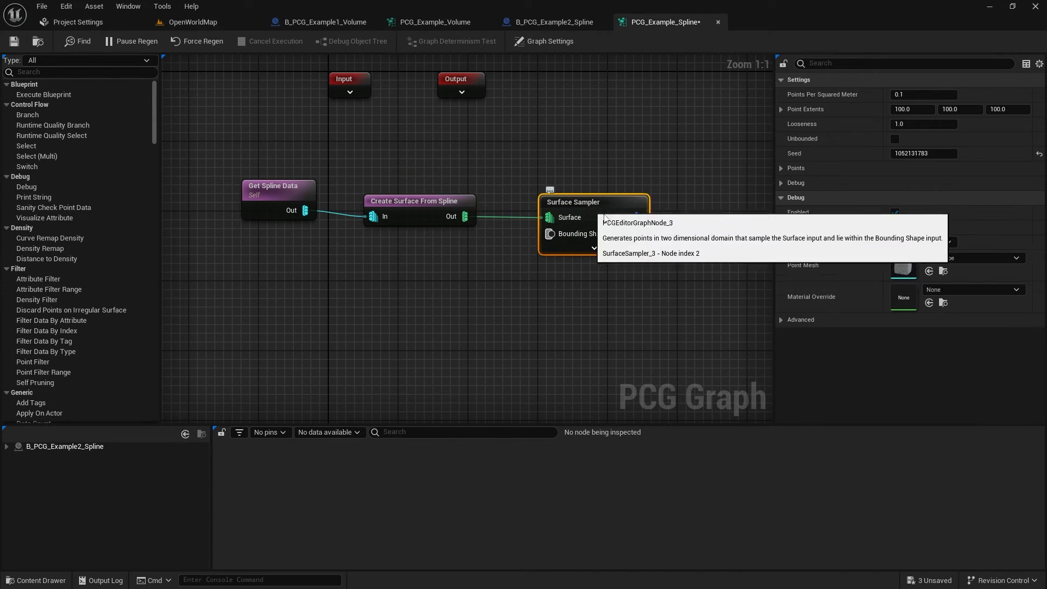
click(208, 22)
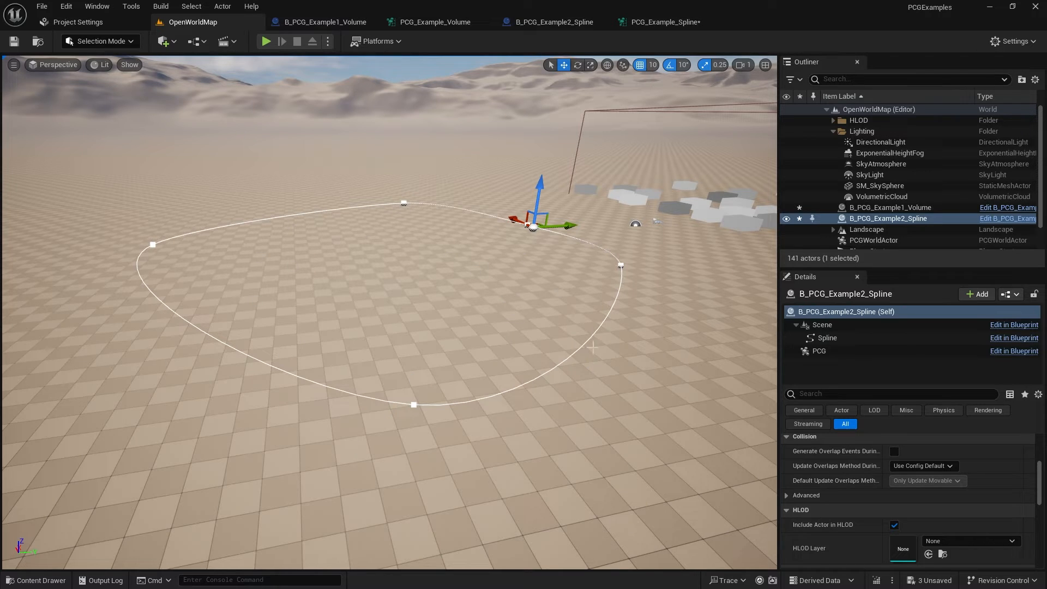
click(666, 22)
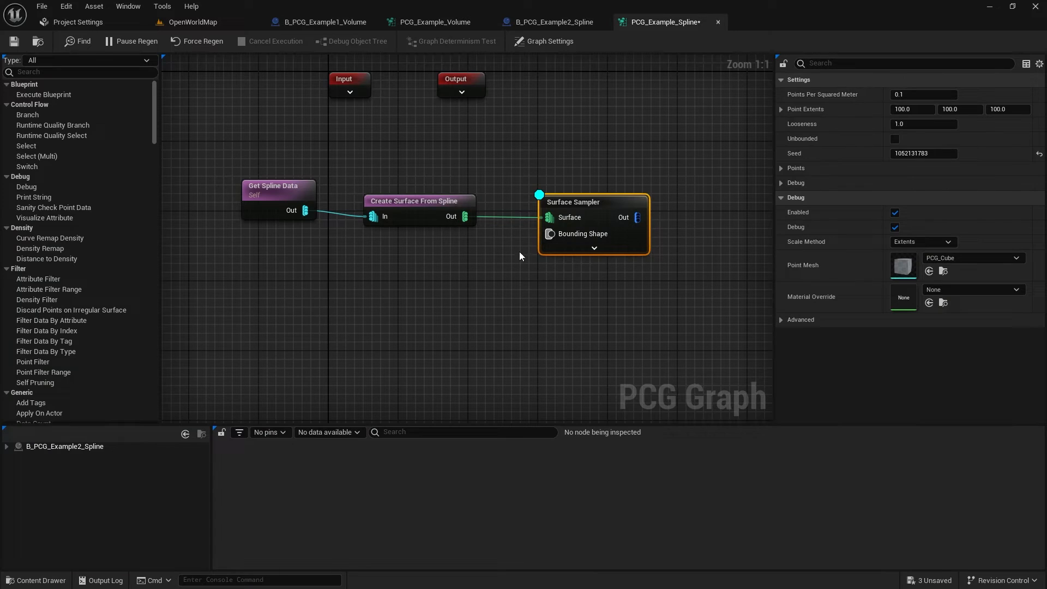
Add a Get Landscape Data node, connect it to the Surface Sampler's Bounding Shape, and place it below Create Surface From Spline
right_click(389, 300)
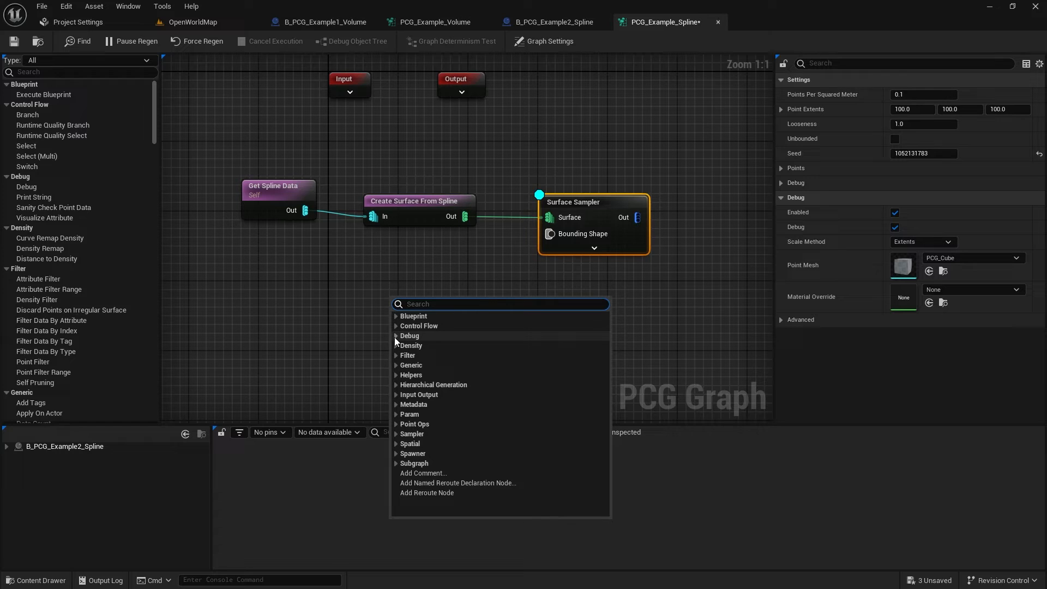
text(lands)
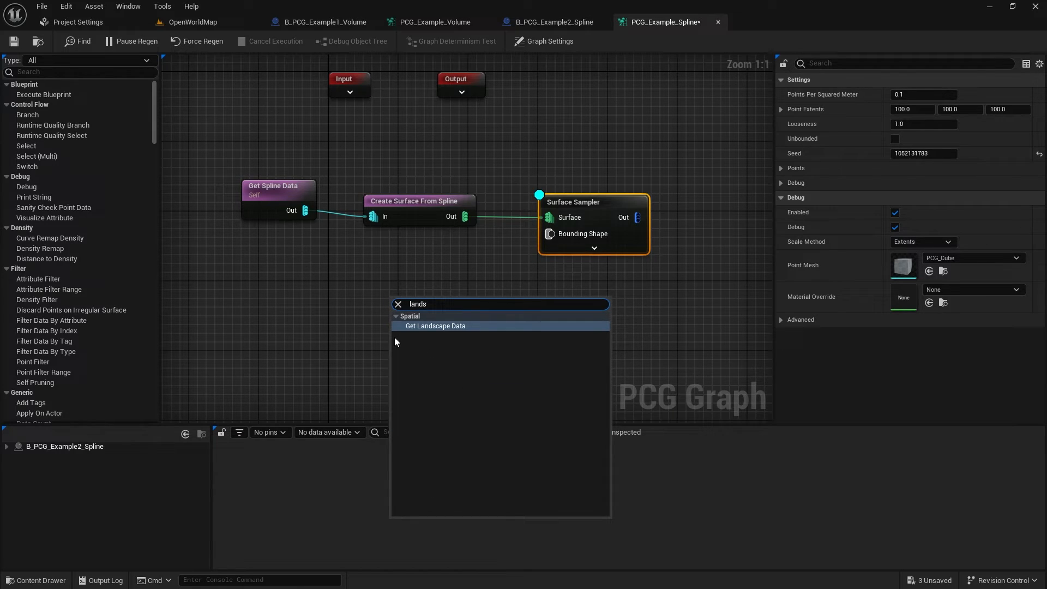
click(448, 326)
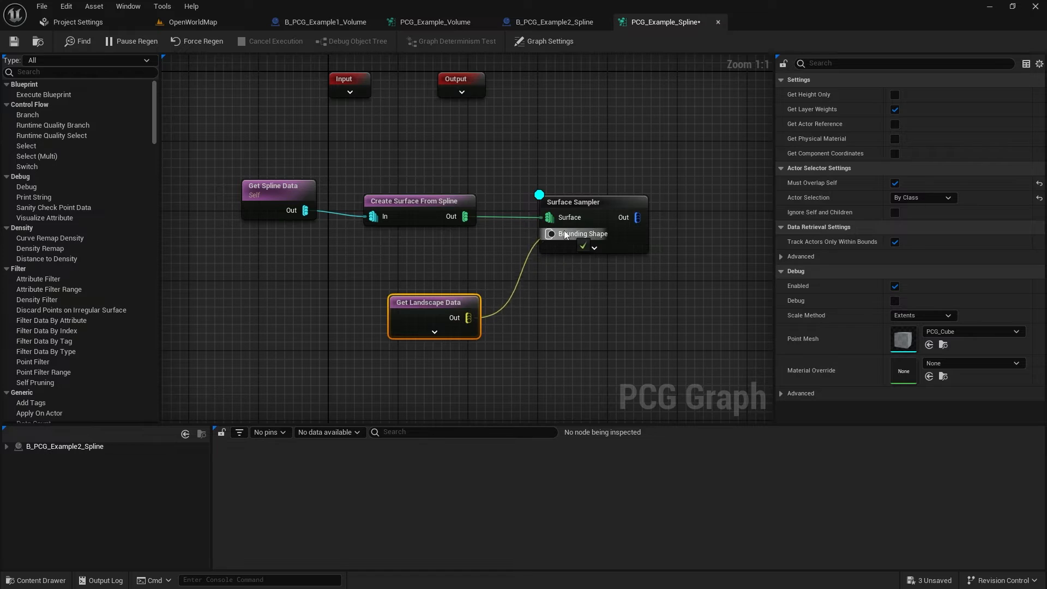
drag(444, 303, 428, 263)
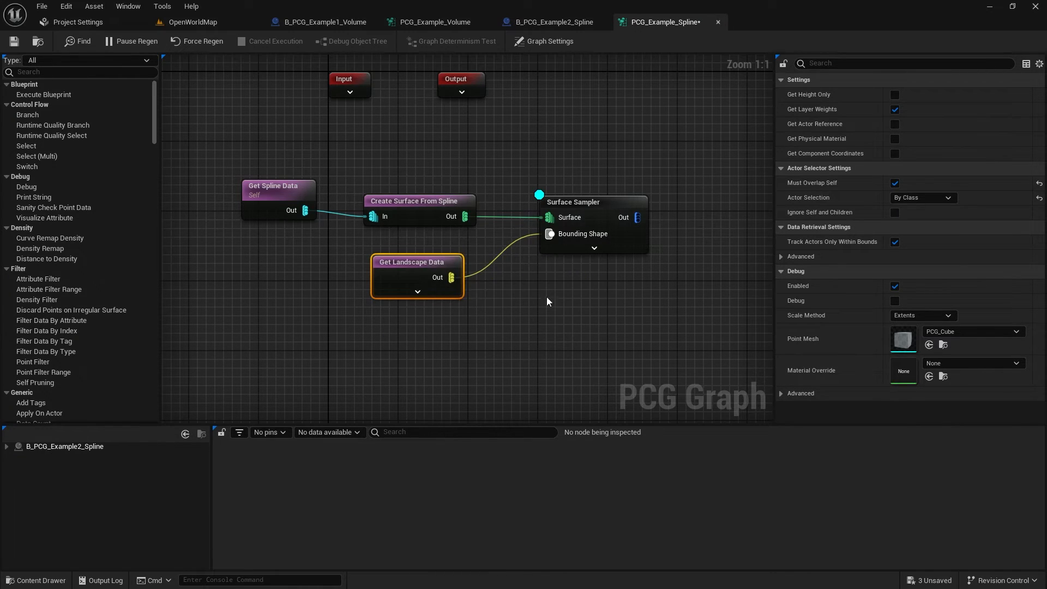
In OpenWorldMap, move the spline's nearest point outward to about X -3275, Y -2356 to enlarge the sampled area
click(189, 23)
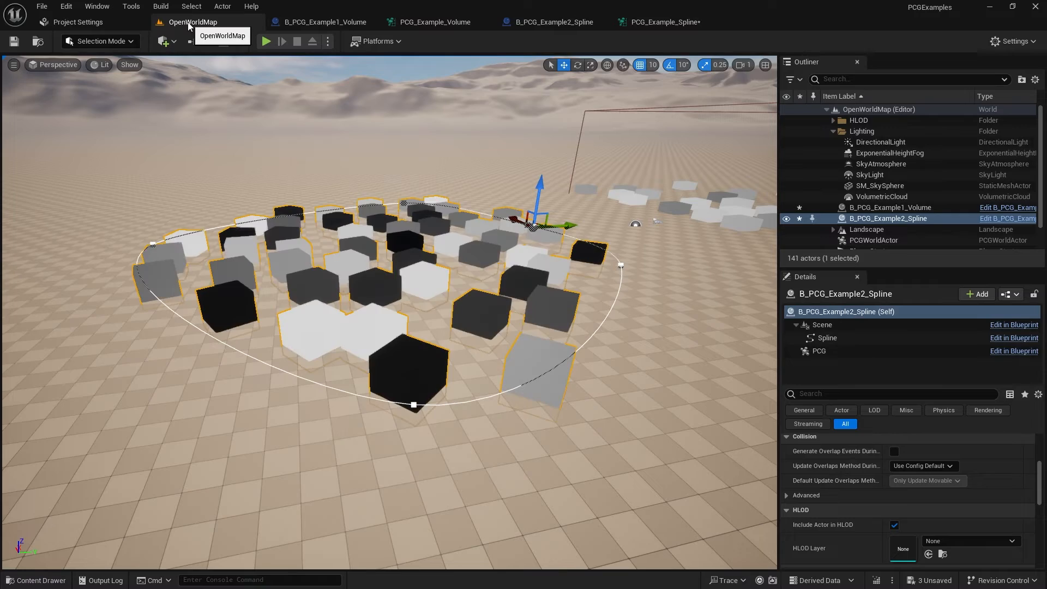
right_drag(527, 238, 562, 273)
key(s)
key(a)
right_drag(461, 243, 449, 261)
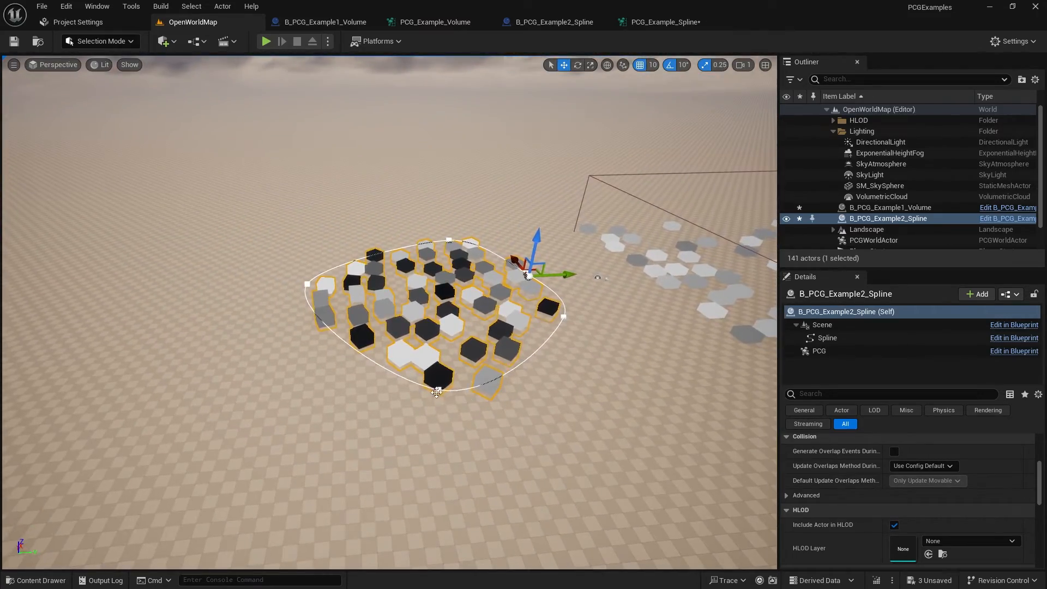
click(439, 388)
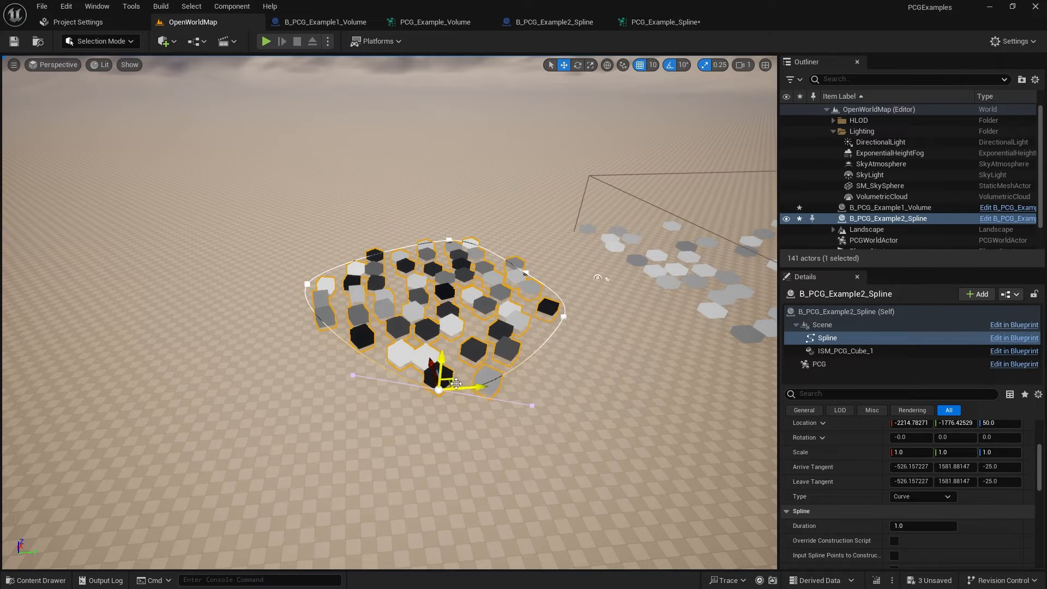
drag(449, 385, 402, 494)
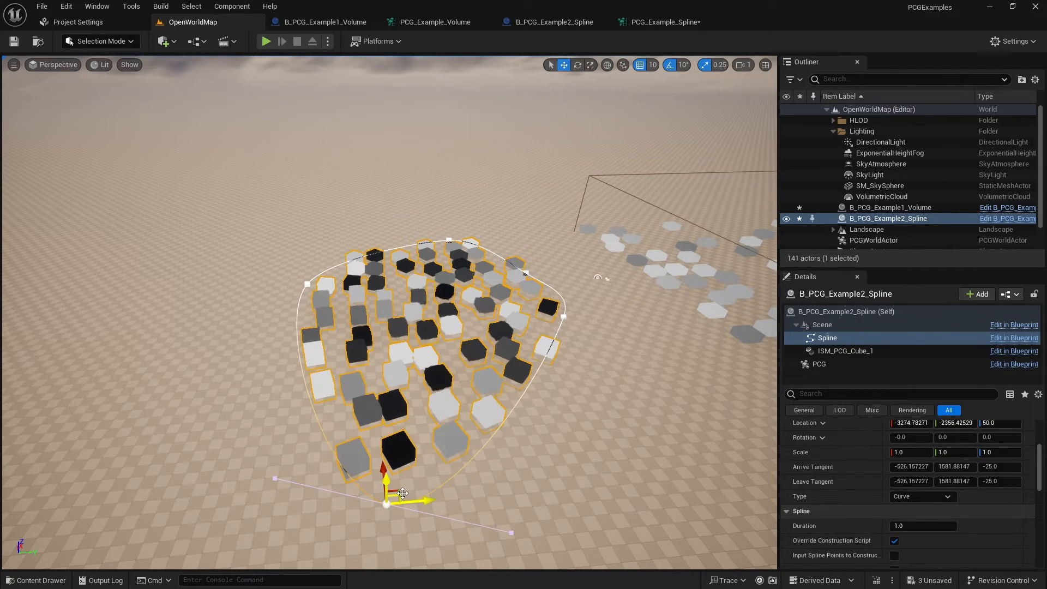
Examine the debug cubes inside the enlarged spline from above and close to the landscape
mouse_move(533, 364)
right_down()
mouse_move(605, 321)
mouse_move(536, 333)
mouse_move(561, 362)
mouse_move(556, 341)
mouse_move(578, 349)
mouse_move(527, 356)
right_up()
key(d)
key(s)
key(d)
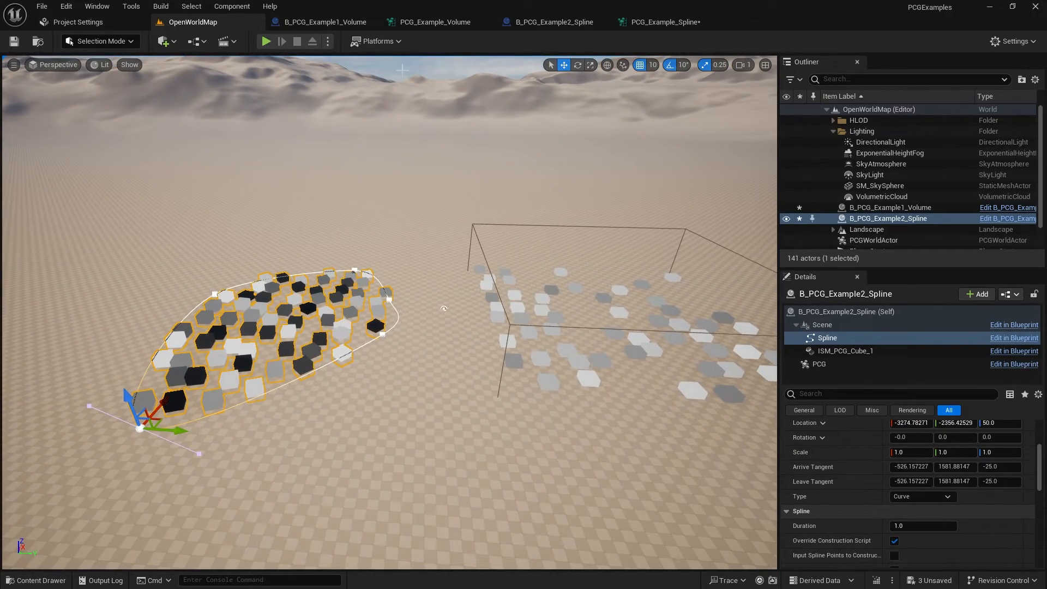
right_drag(443, 308, 484, 259)
key(w)
right_drag(592, 387, 555, 379)
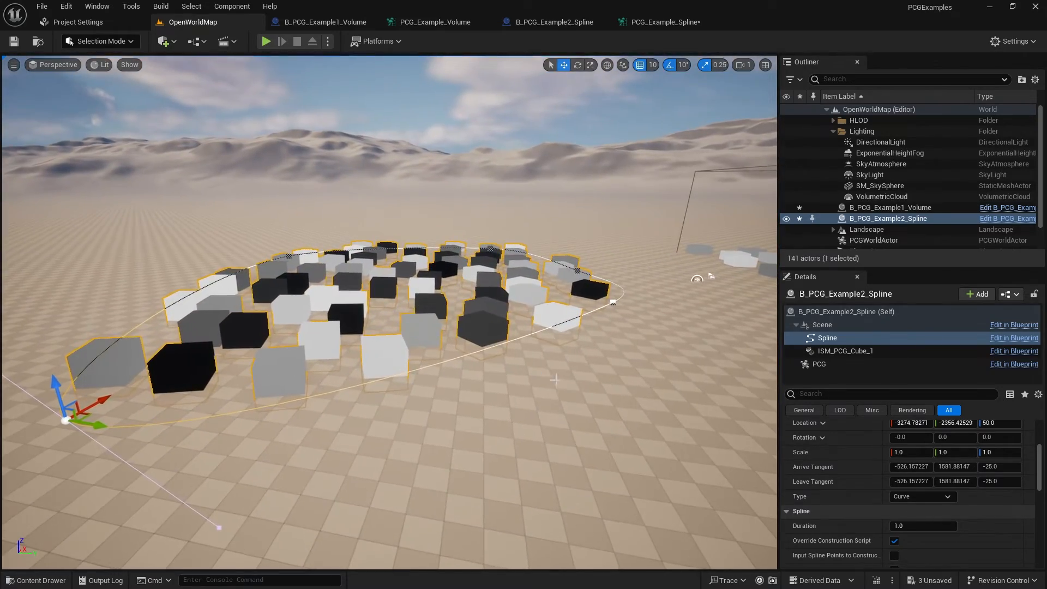
Raise the whole B_PCG_Example2_Spline actor off the landscape and lower it again to test how the sampled points respond
click(893, 208)
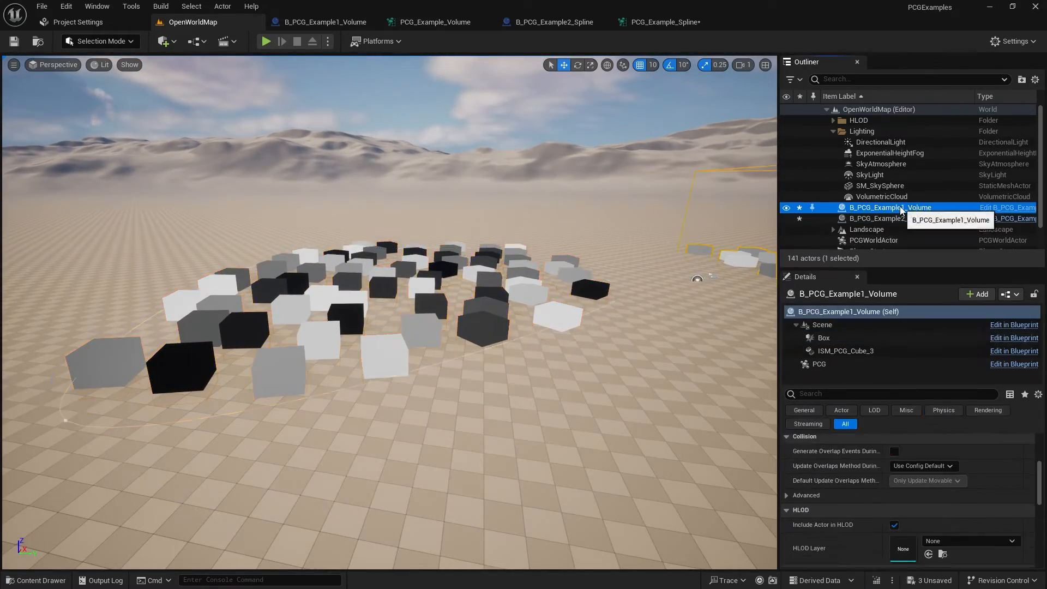
click(899, 218)
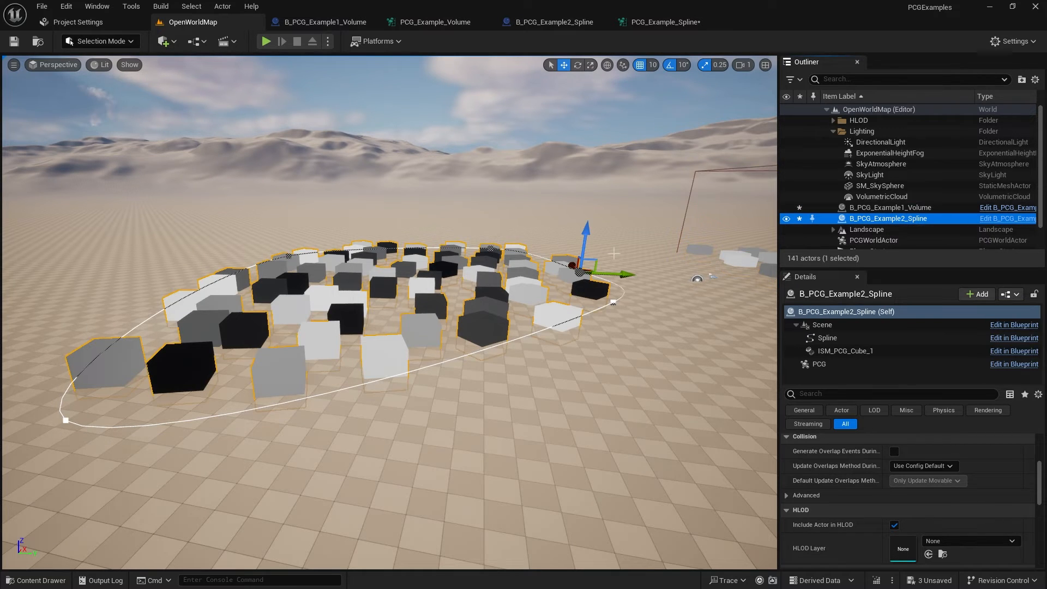
drag(588, 224, 598, 214)
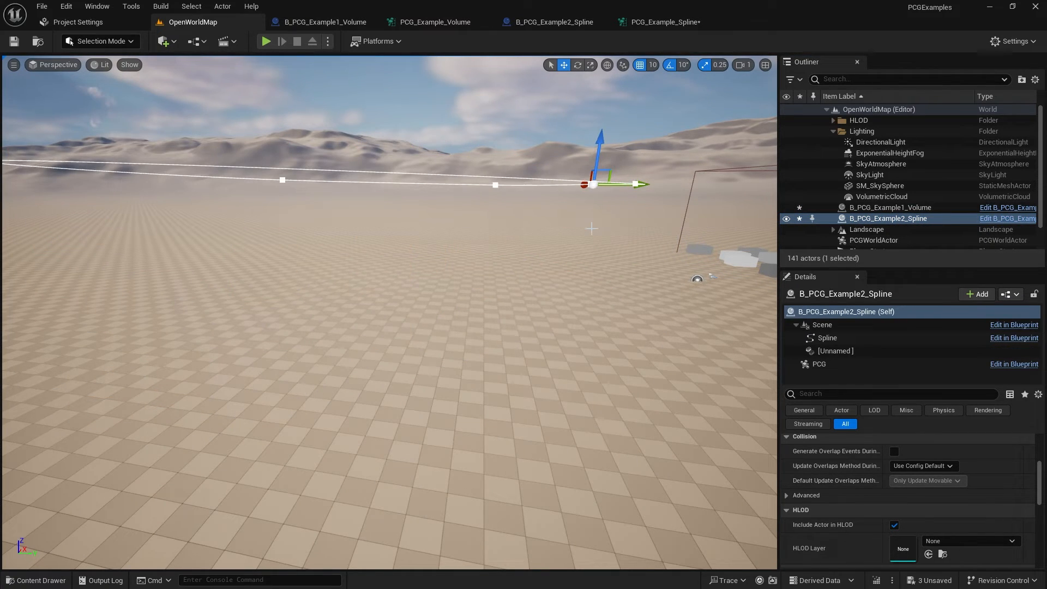
key(s)
right_drag(592, 229, 527, 172)
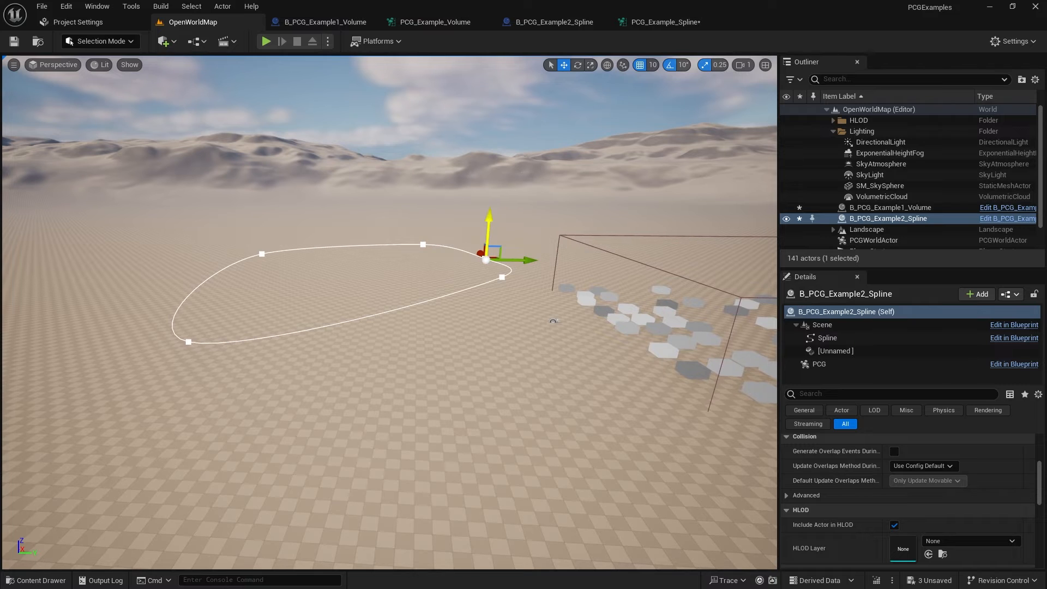
drag(489, 217, 484, 271)
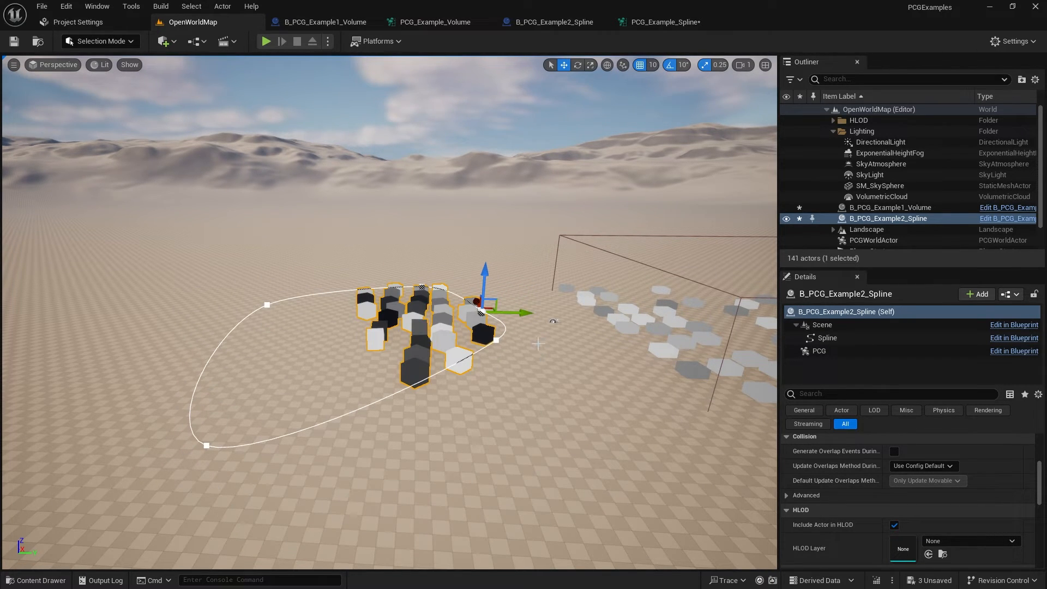
key(w)
right_drag(538, 344, 501, 350)
key(s)
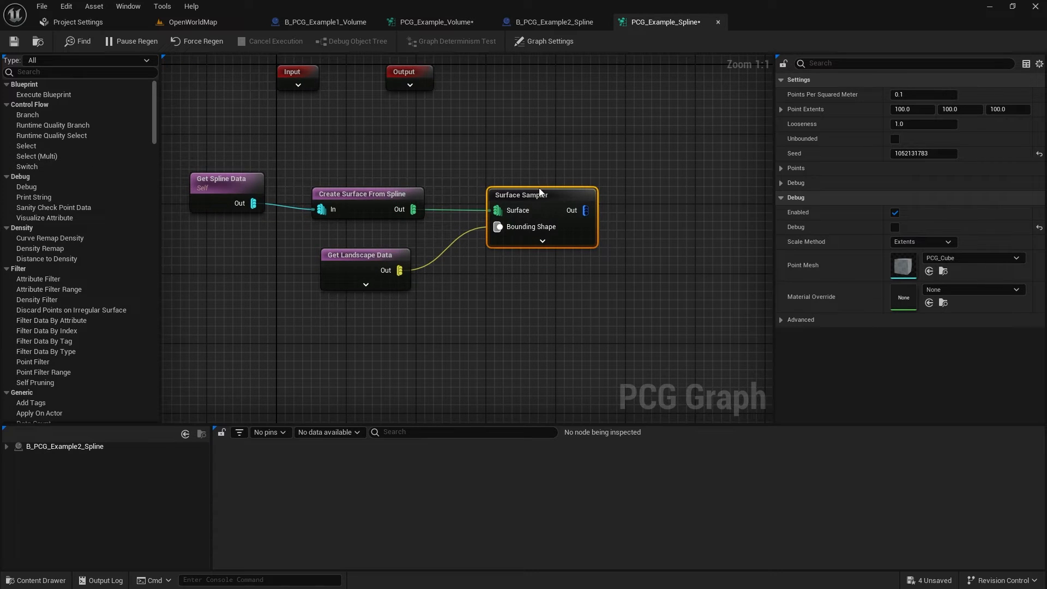
Move the Surface Sampler node slightly closer to its inputs and enable its Unbounded setting
mouse_move(539, 192)
mouse_down()
mouse_move(555, 180)
mouse_move(529, 191)
mouse_up()
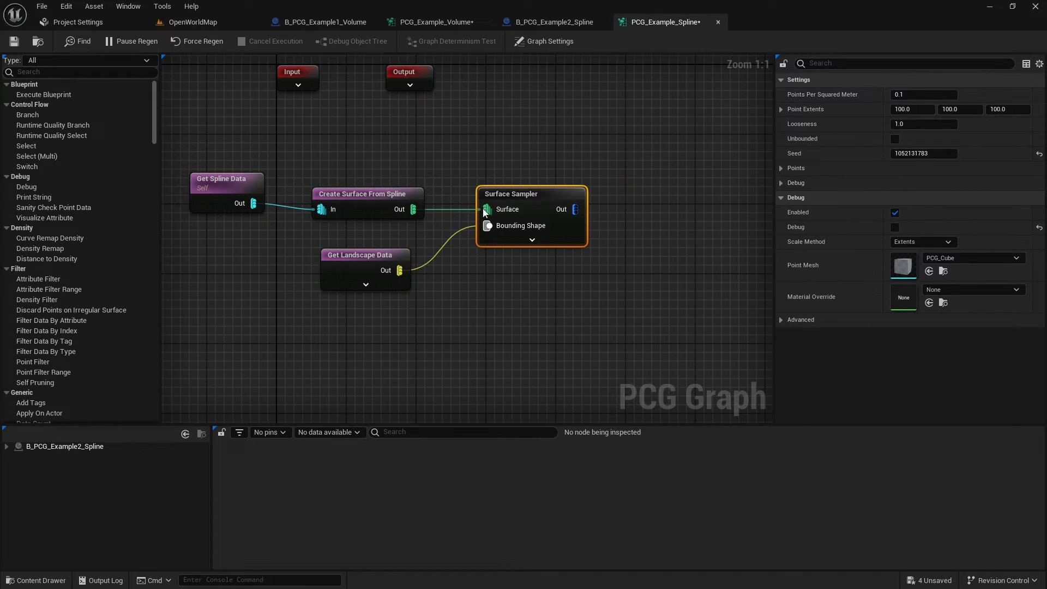
right_drag(503, 159, 550, 180)
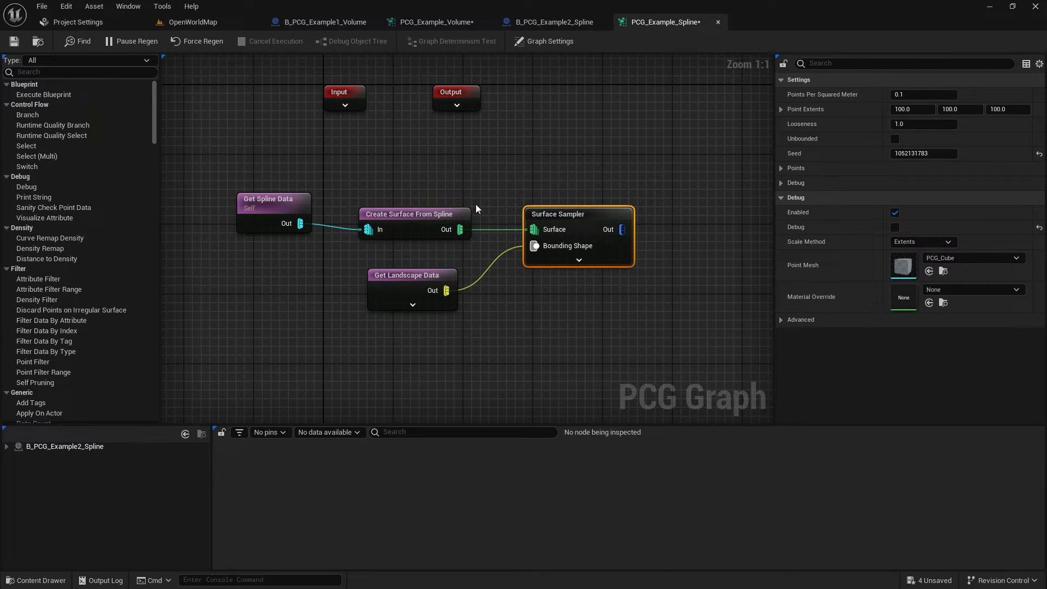
click(439, 217)
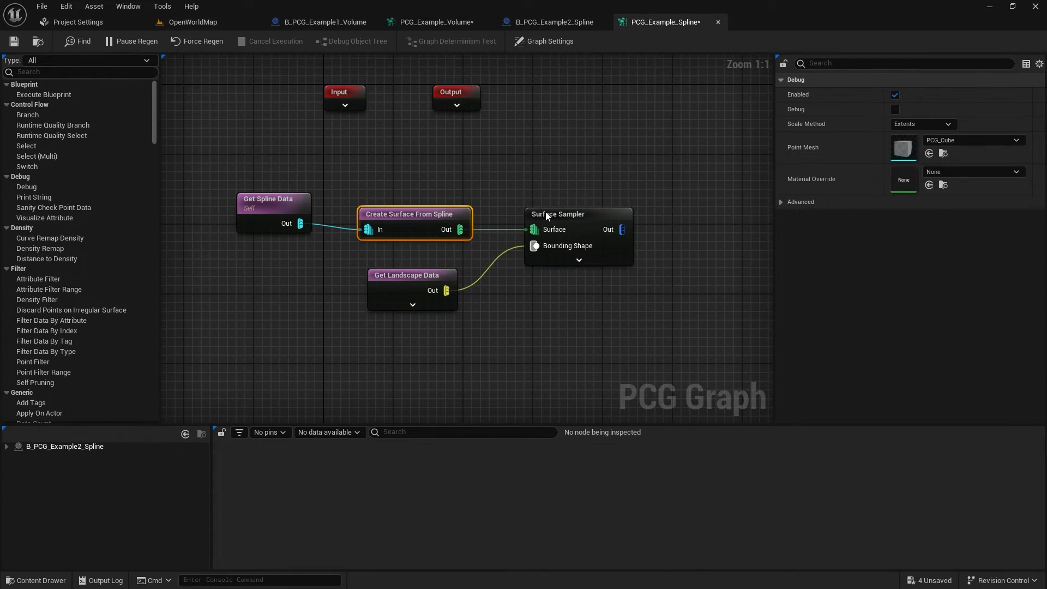
click(587, 214)
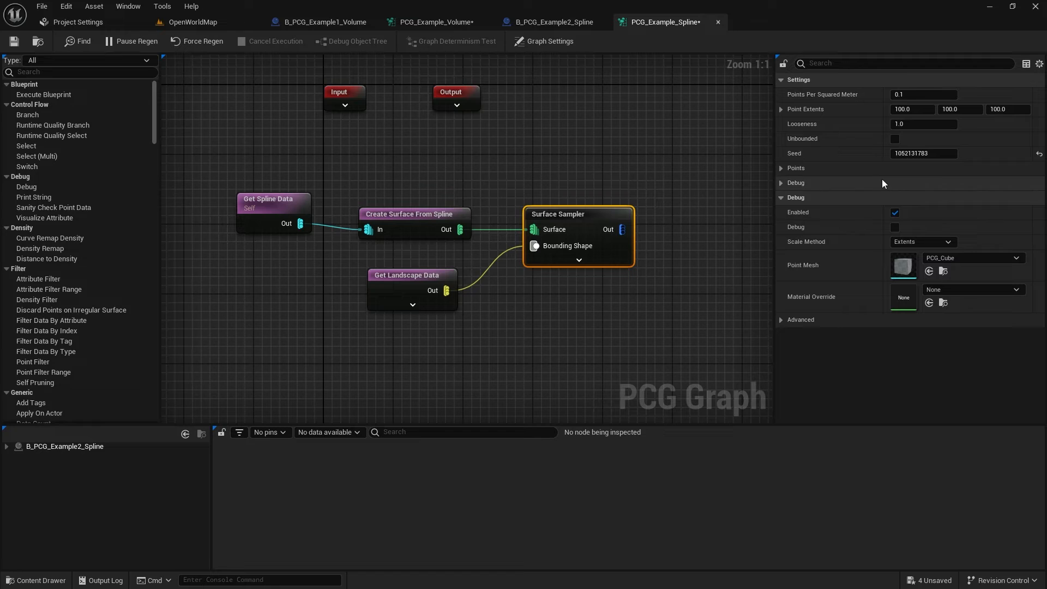
click(895, 139)
Raise the spline actor slightly in OpenWorldMap and turn on the debug display of the Surface Sampler in PCG_Example_Spline
click(186, 22)
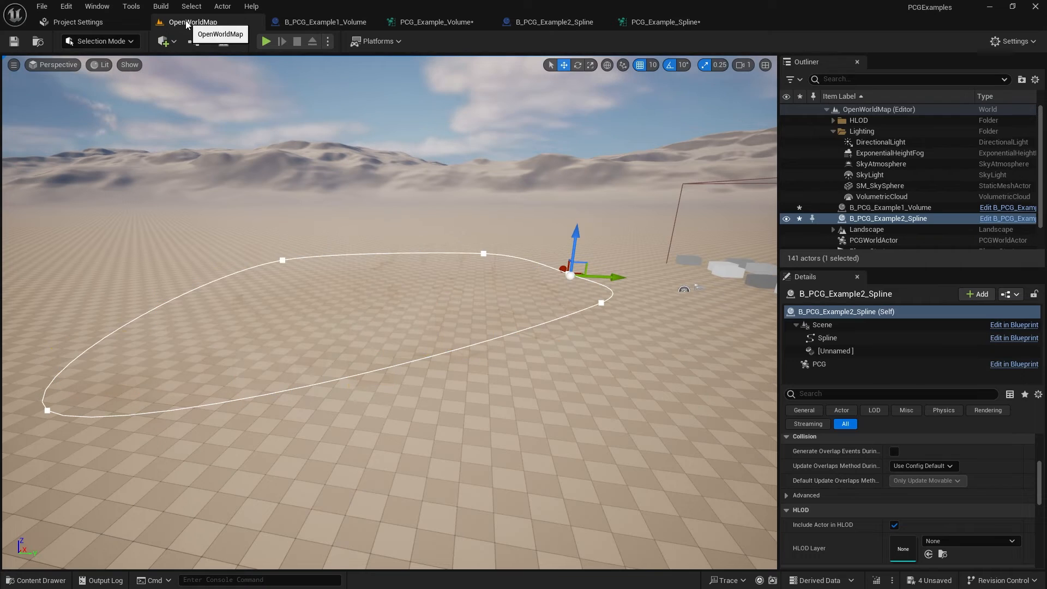
drag(577, 235, 587, 212)
right_drag(588, 212, 599, 212)
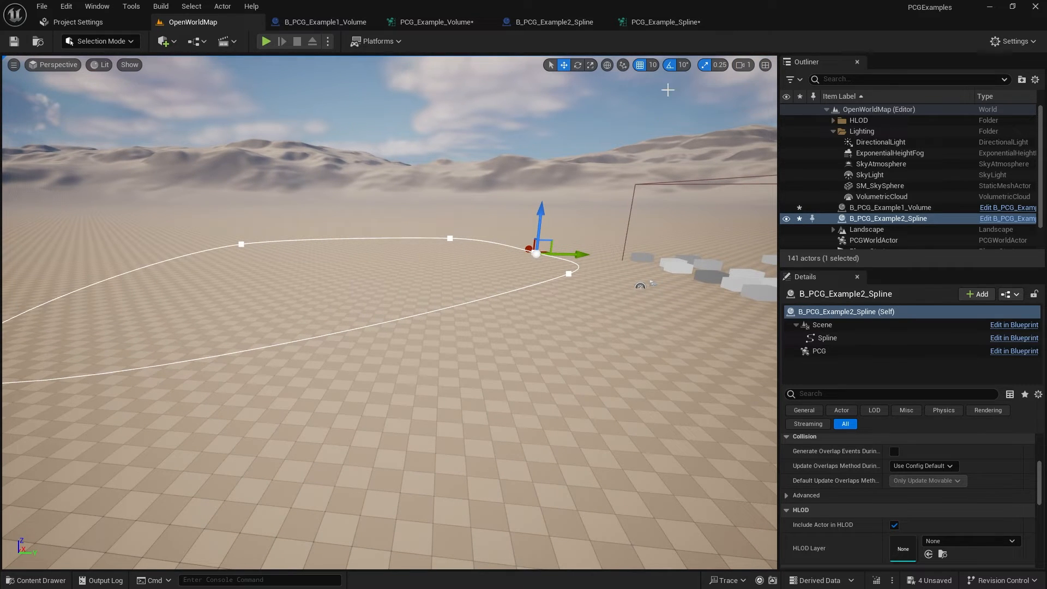
click(671, 24)
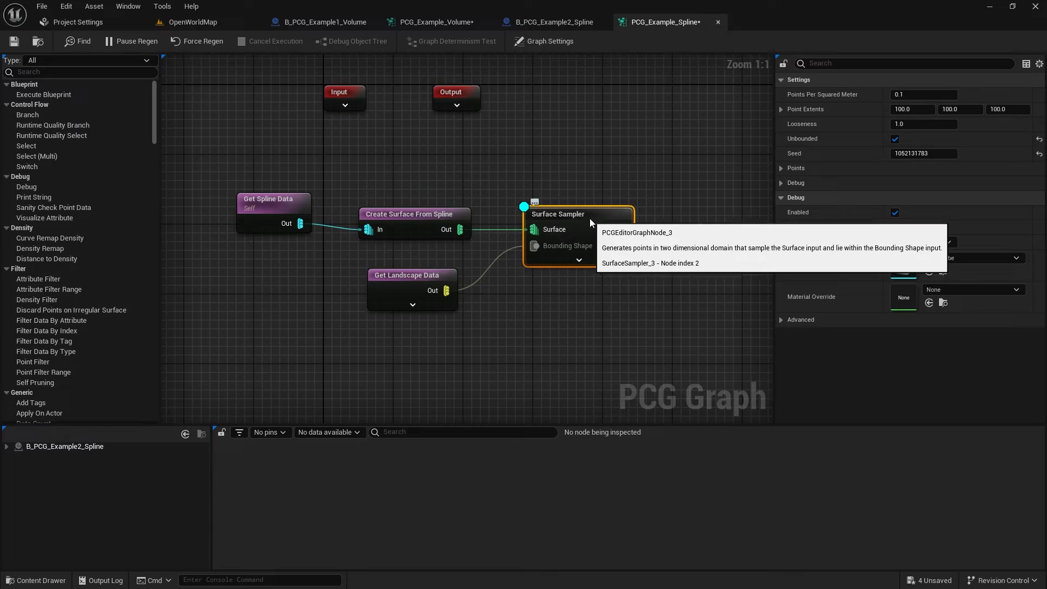
Raise and lower the spline actor in OpenWorldMap to check how the unbounded sampler's debug points follow its height
click(207, 22)
mouse_move(452, 172)
right_down()
mouse_move(463, 229)
mouse_move(453, 164)
right_up()
drag(516, 188, 535, 126)
right_drag(524, 141, 521, 104)
mouse_move(363, 312)
right_down()
mouse_move(364, 370)
mouse_move(363, 312)
right_up()
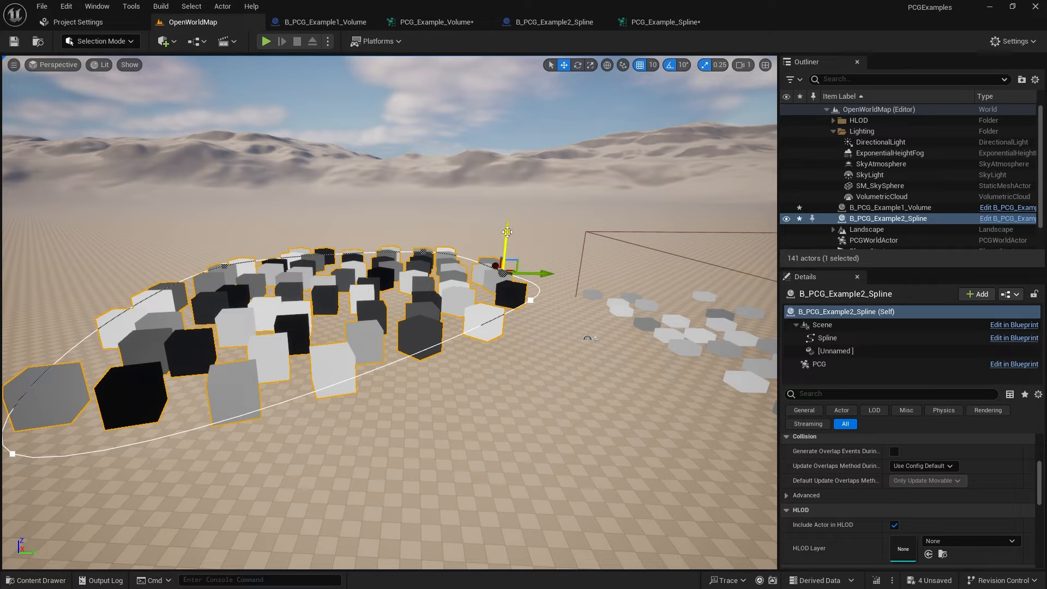
drag(507, 232, 507, 285)
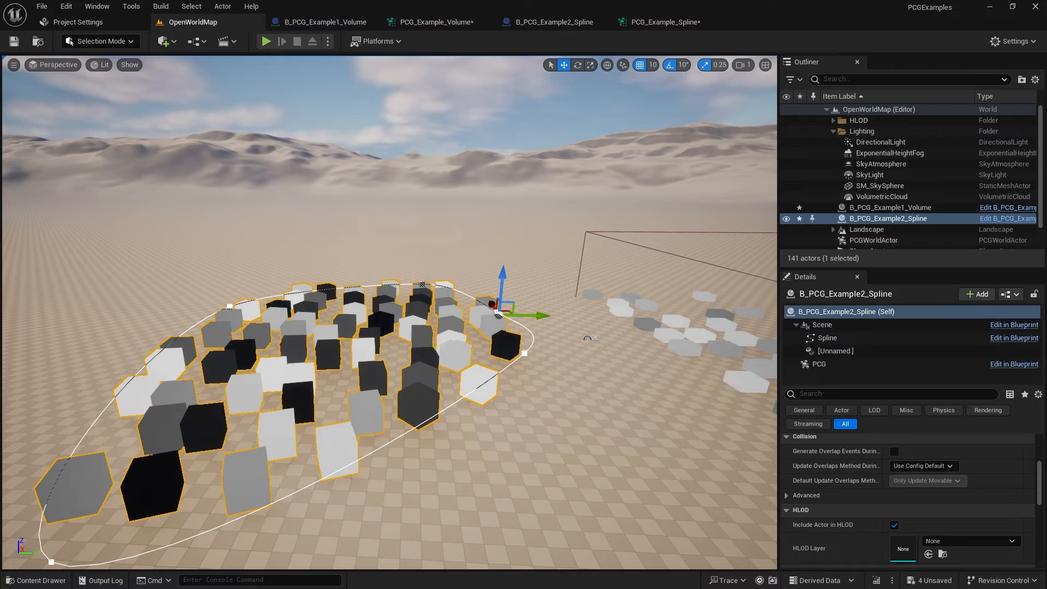
Add a Projection node after the Surface Sampler's output and connect Get Landscape Data to its Projection Target
click(656, 23)
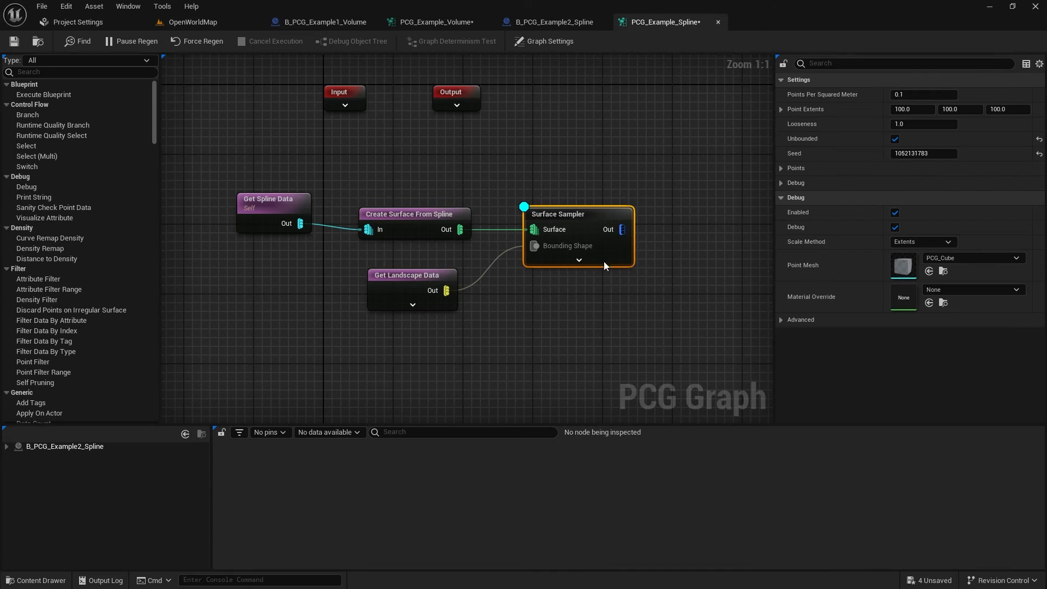
drag(462, 214, 542, 212)
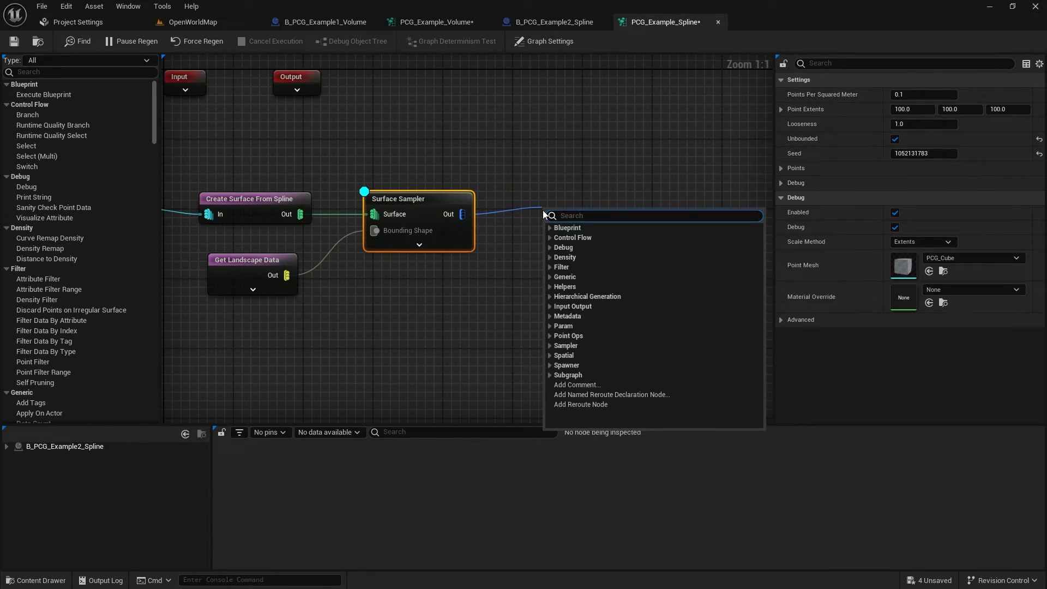
text(pro)
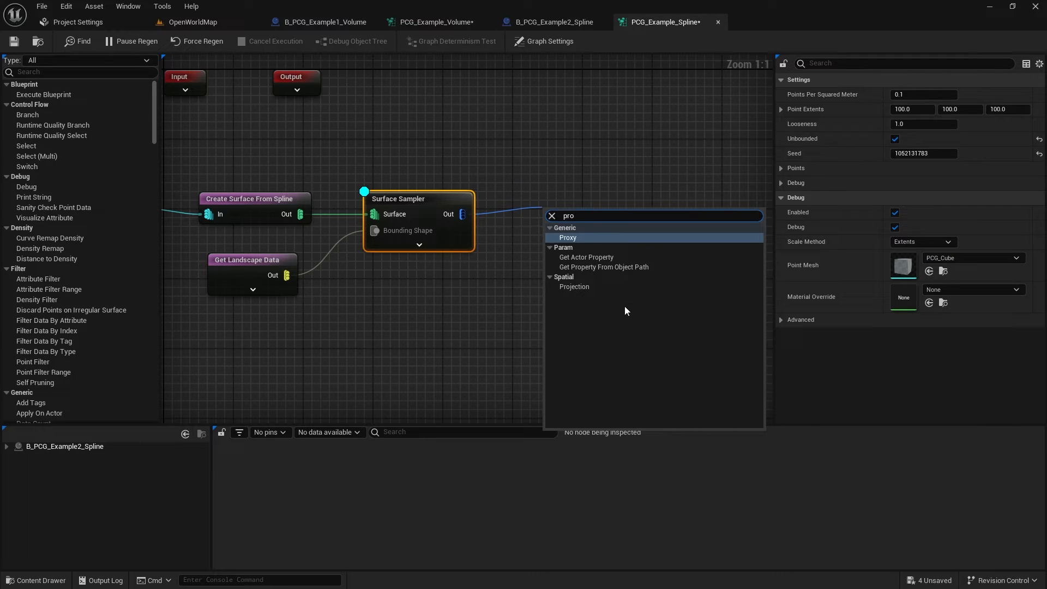
click(571, 286)
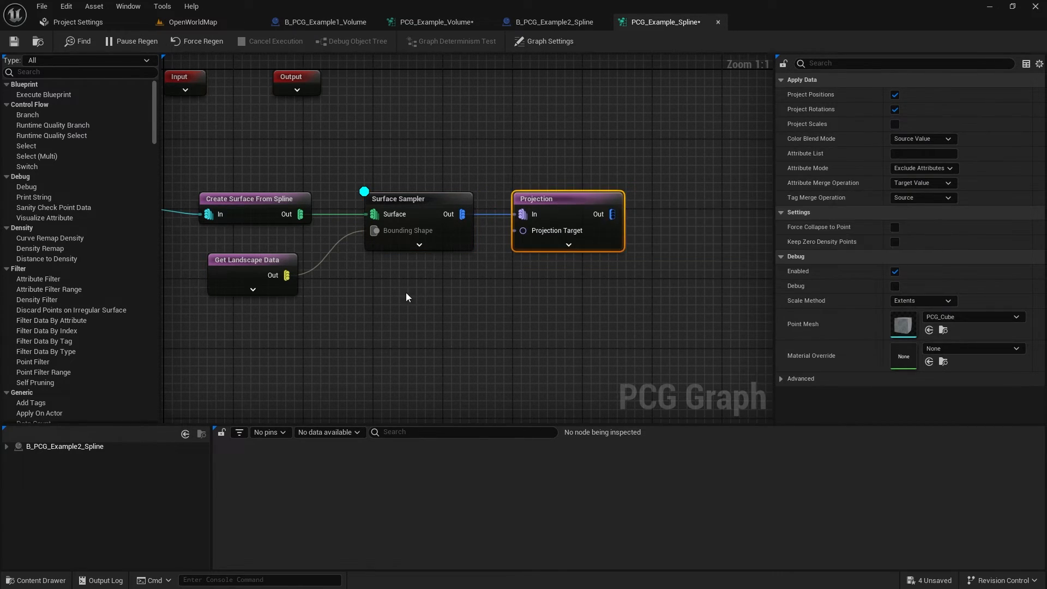
right_drag(409, 297, 457, 242)
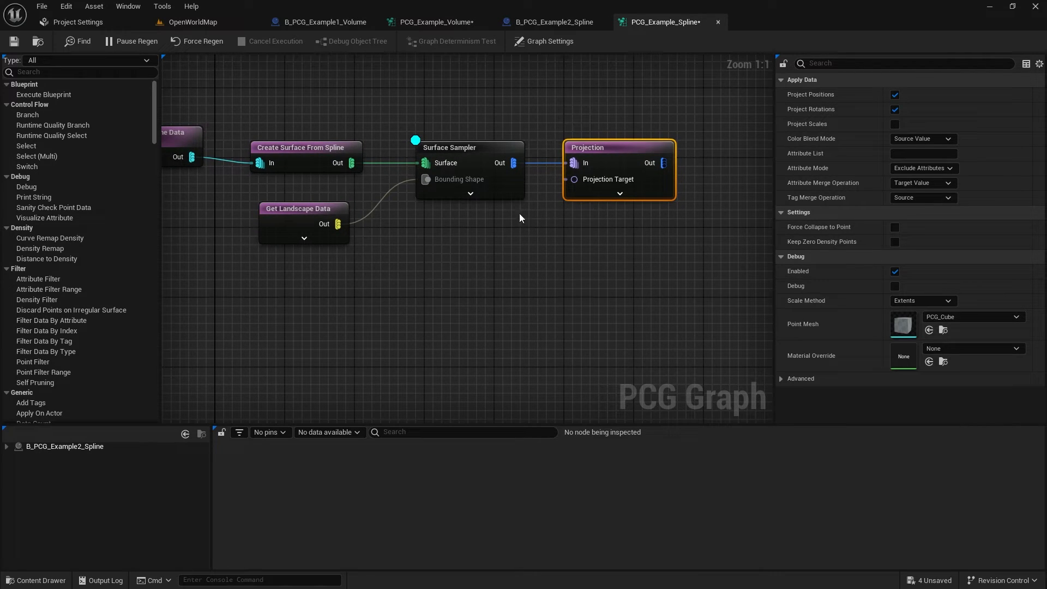
drag(338, 224, 578, 181)
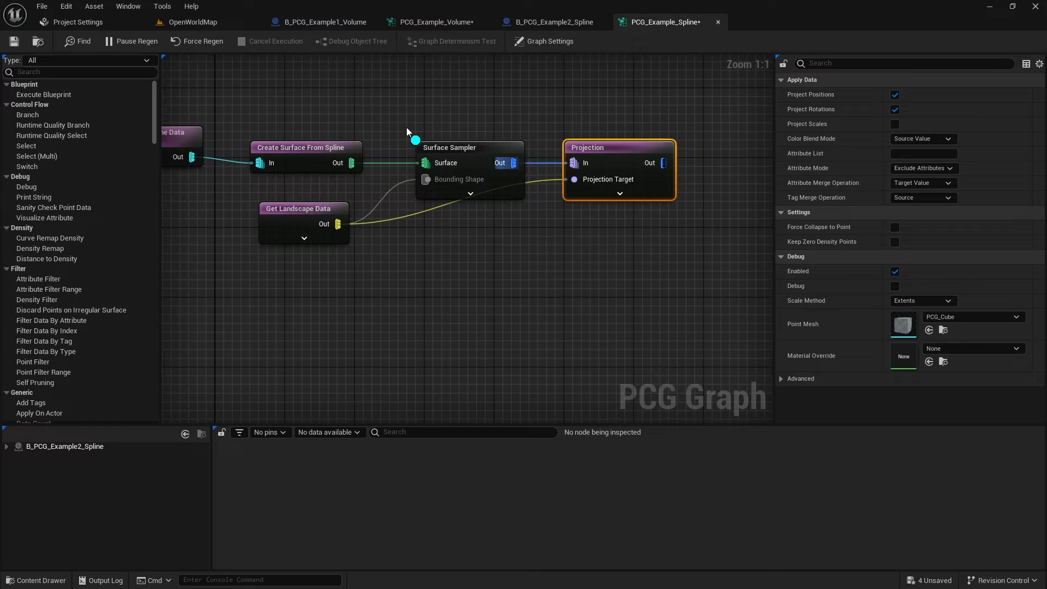
Raise the spline actor in OpenWorldMap, and switch the graph's debug display from the Surface Sampler to the Projection node
click(188, 21)
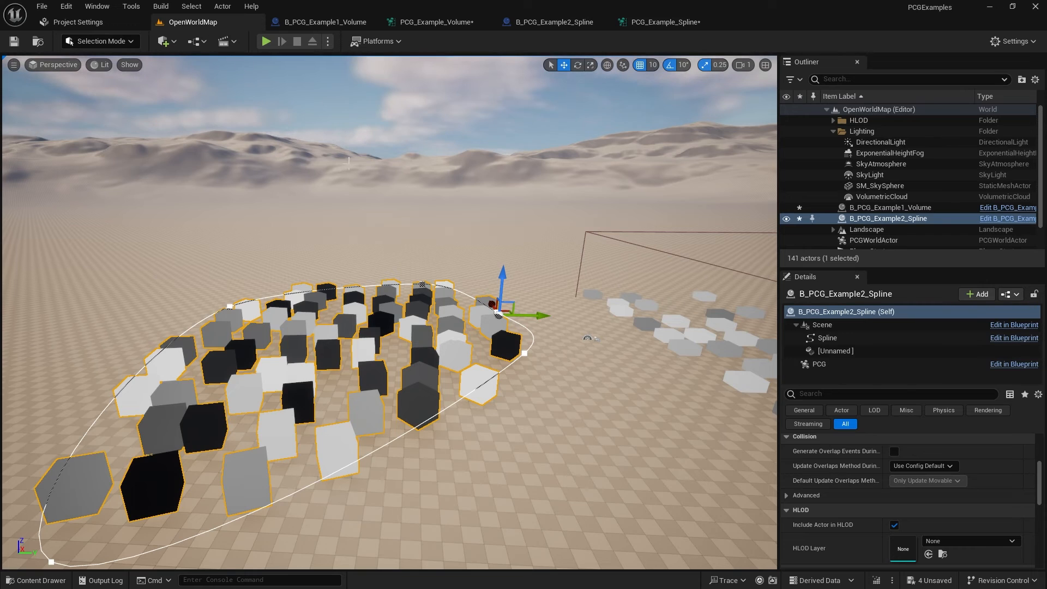
drag(505, 273, 515, 236)
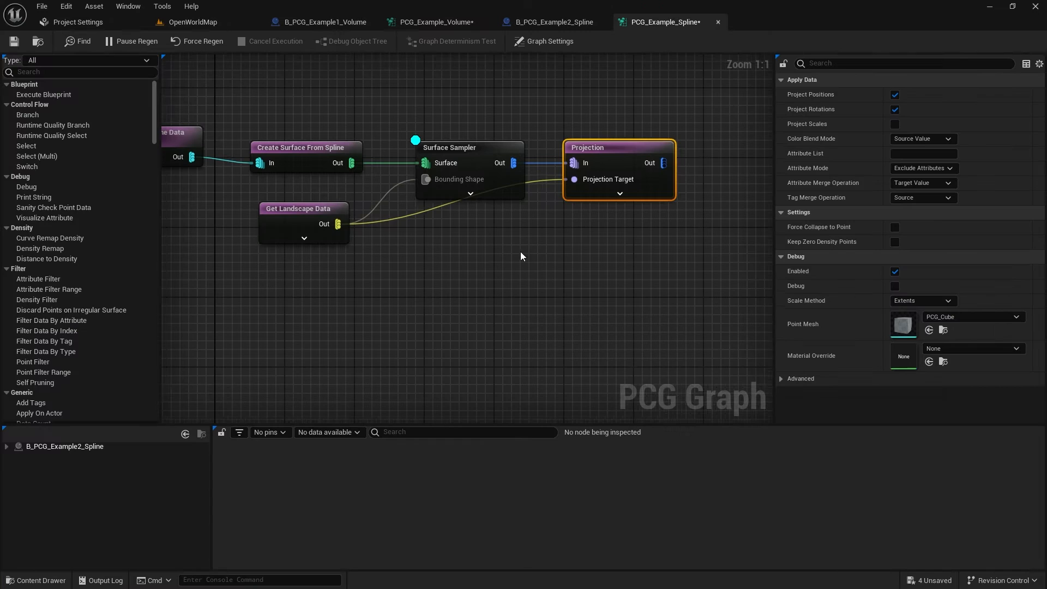
scroll(555, 303, up, 1)
mouse_move(555, 303)
right_down()
mouse_move(556, 266)
mouse_move(552, 307)
right_up()
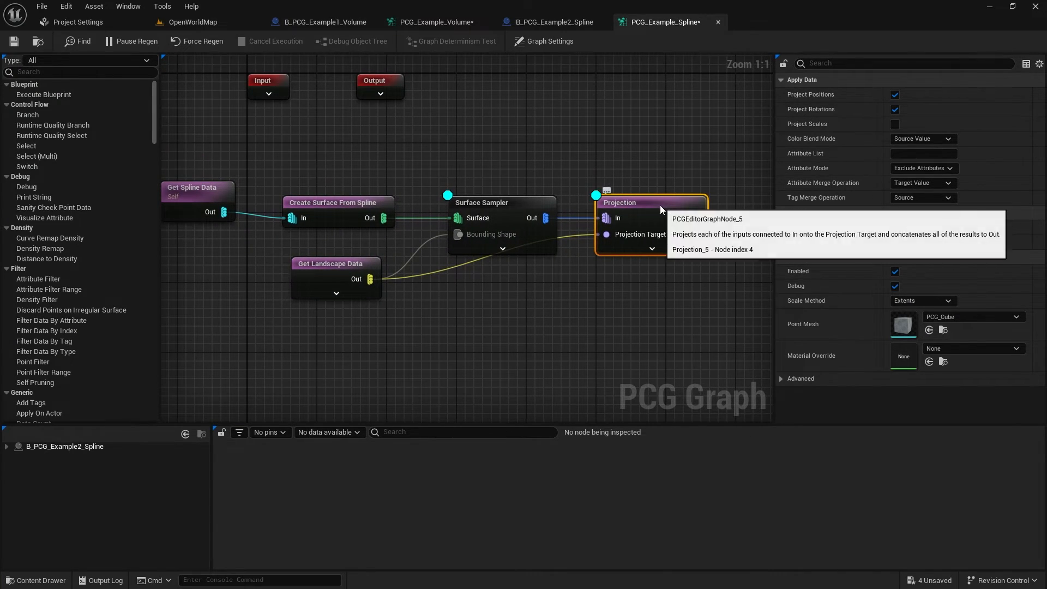
click(472, 209)
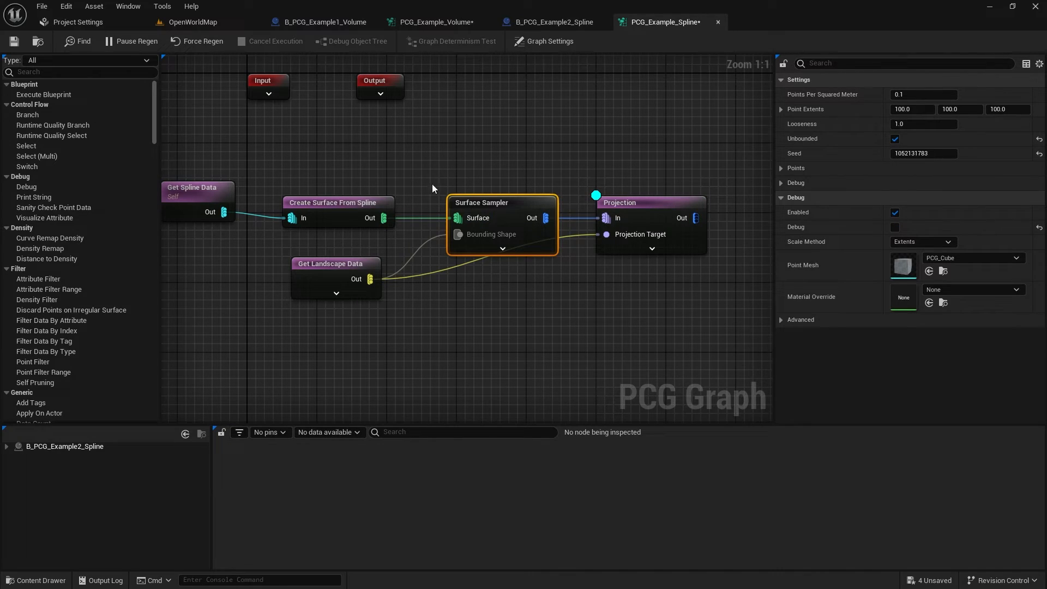
Check the points projected inside the spline in OpenWorldMap from several angles, and save all modified assets
click(193, 22)
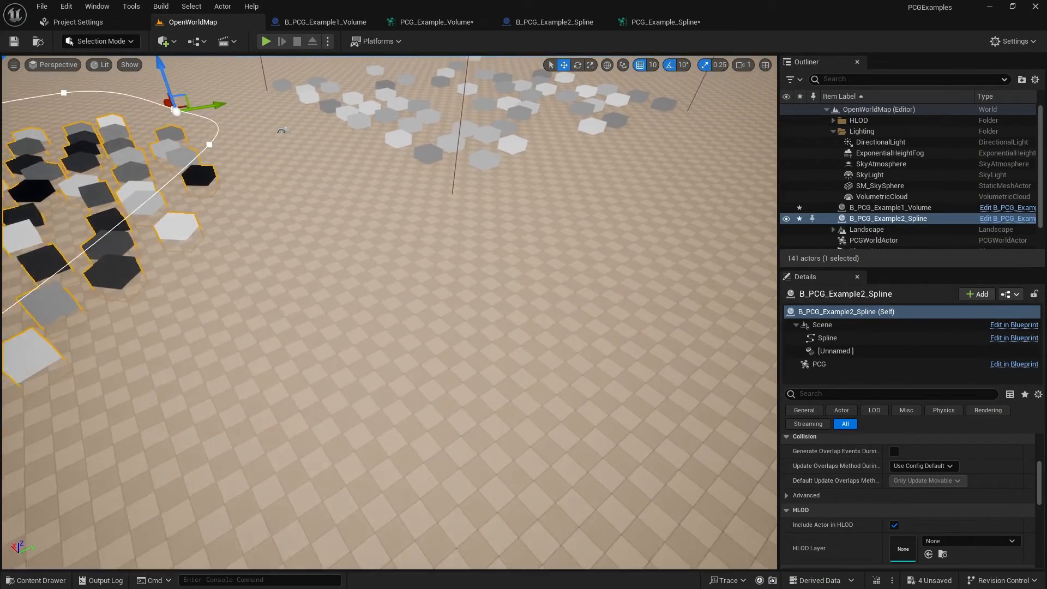
right_drag(389, 312, 298, 259)
mouse_move(655, 236)
mouse_down()
mouse_move(640, 251)
mouse_move(647, 305)
mouse_move(661, 243)
mouse_up()
right_drag(625, 369, 709, 398)
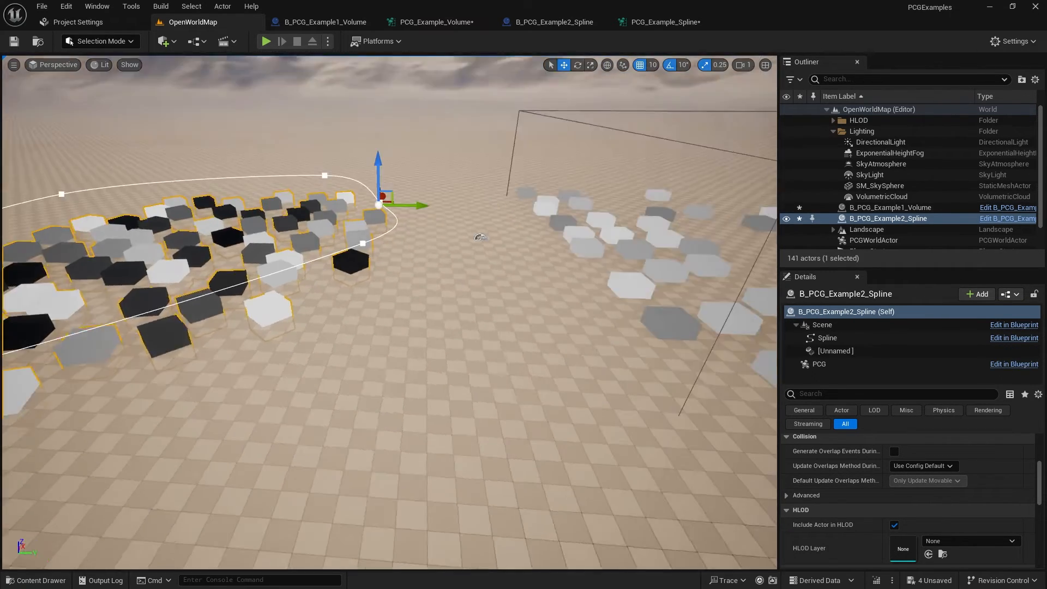
right_drag(480, 237, 507, 304)
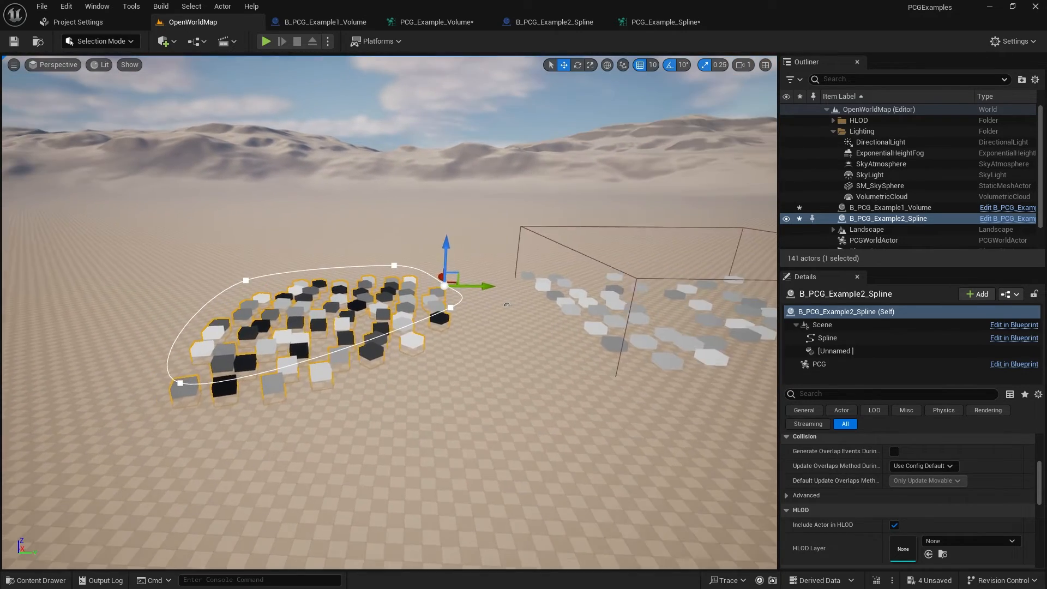
scroll(507, 304, up, 3)
click(42, 6)
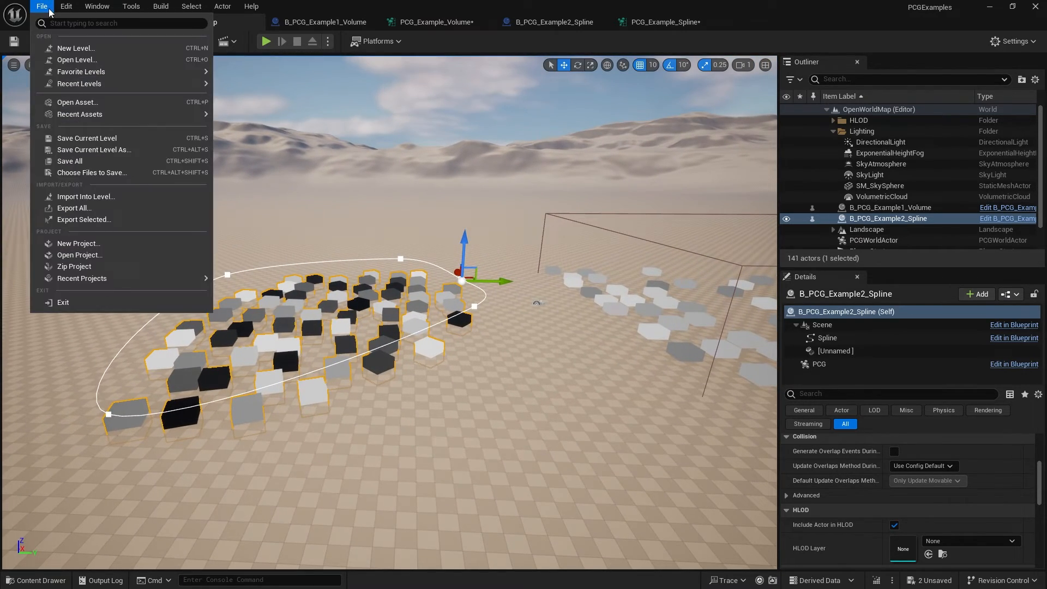
click(79, 161)
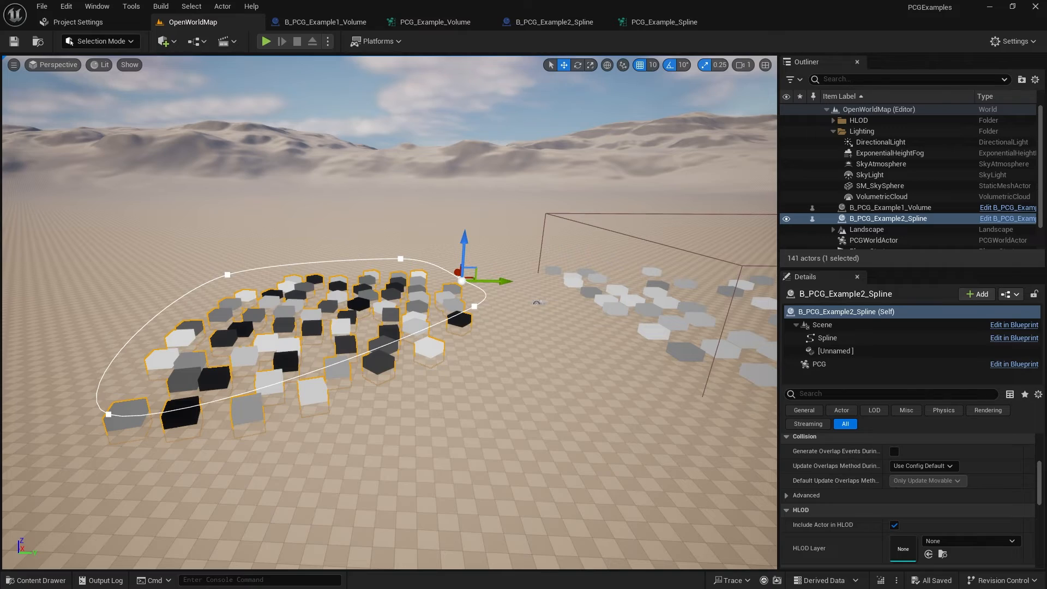
Copy the Density Filter node from PCG_Example_Volume into PCG_Example_Spline and connect it to the Projection node's output
right_drag(390, 313, 415, 324)
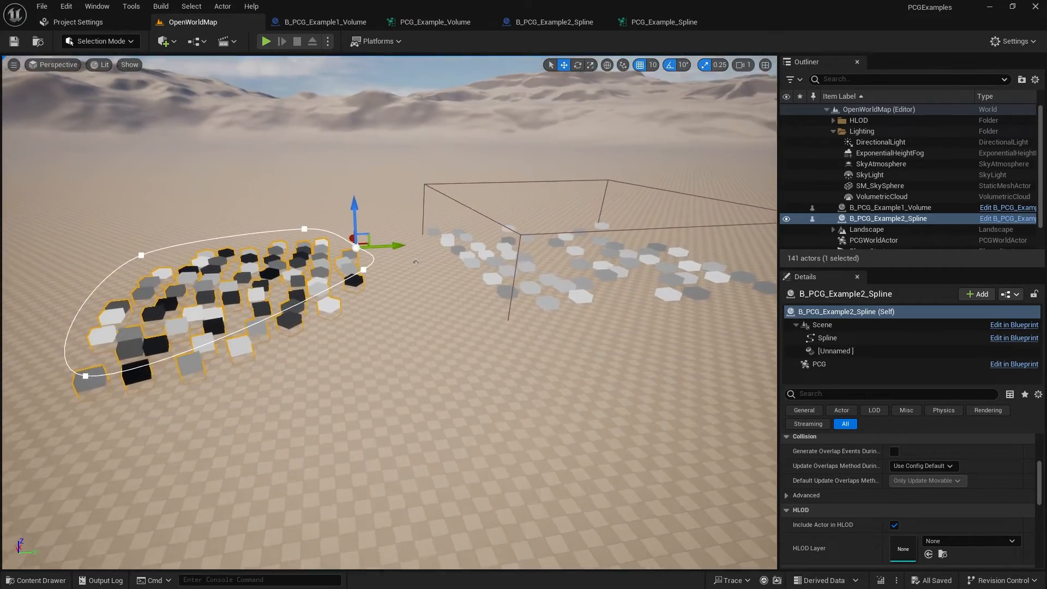
right_drag(416, 262, 407, 274)
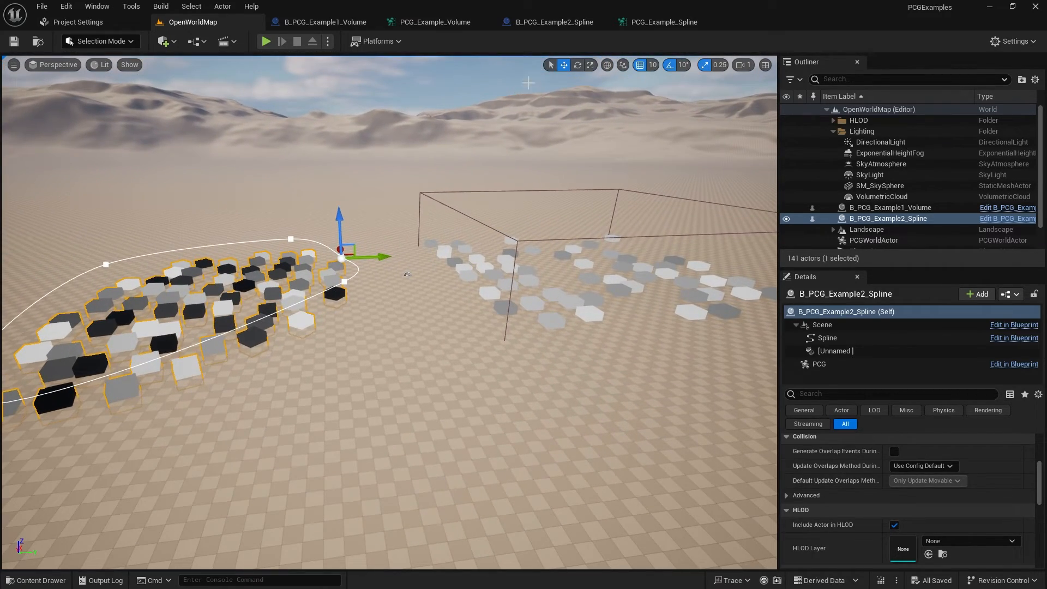
click(431, 22)
scroll(547, 281, down, 3)
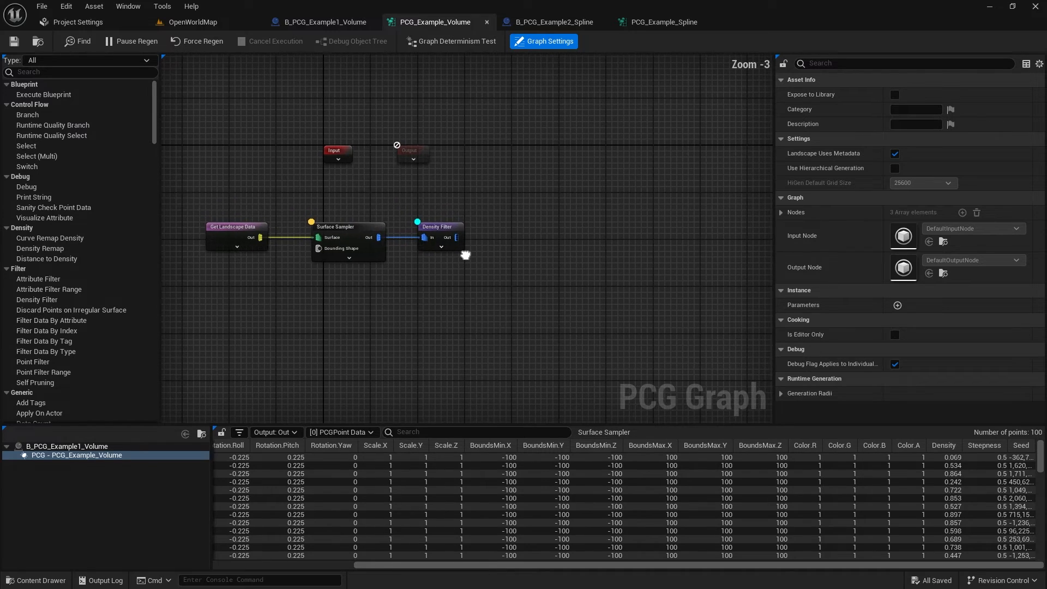
click(672, 22)
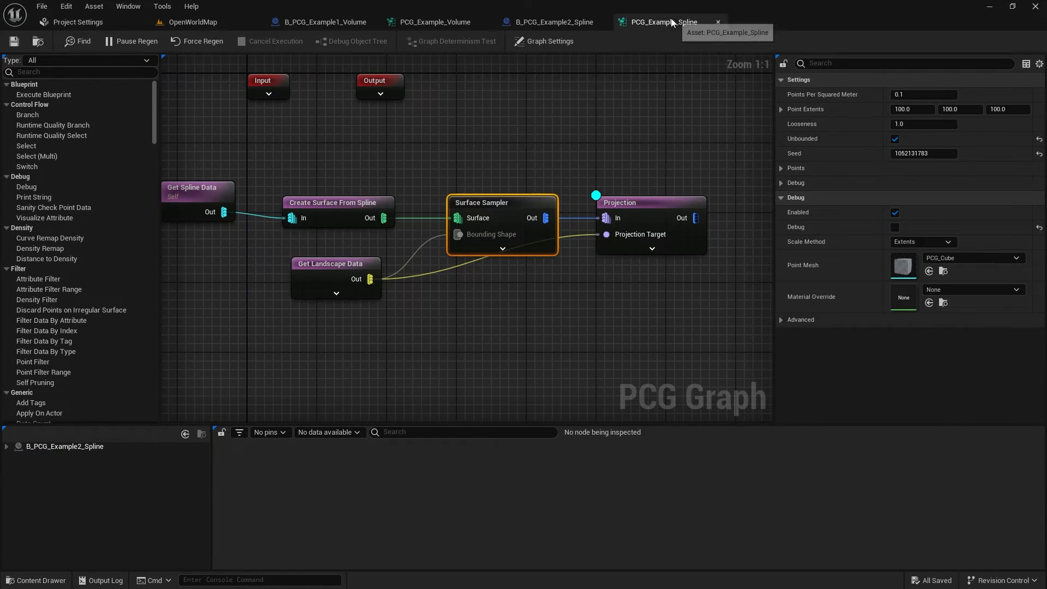
click(609, 313)
right_drag(609, 313, 403, 266)
key(ctrl+v)
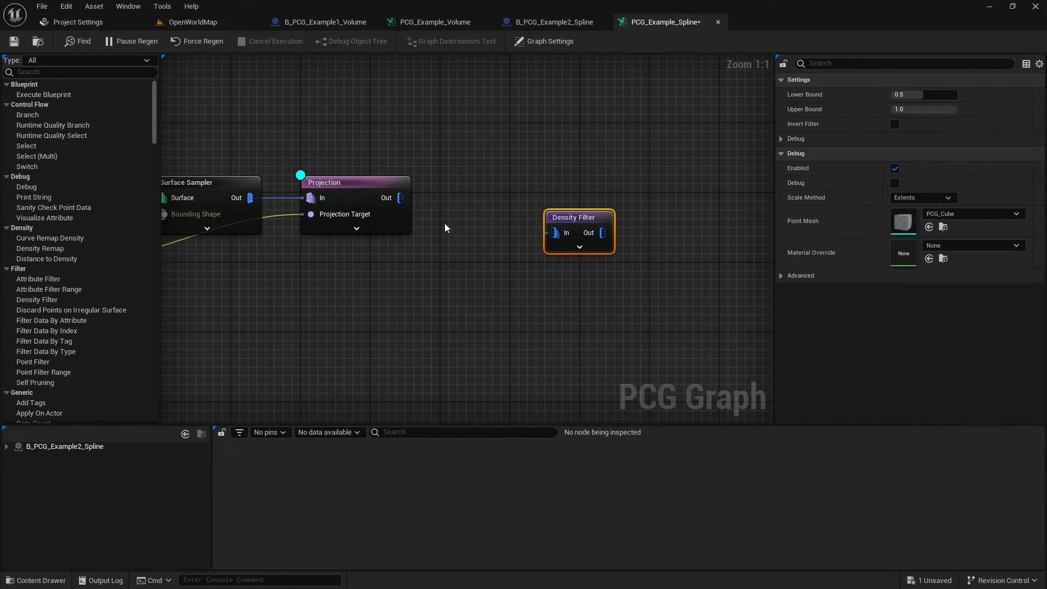
drag(567, 221, 498, 186)
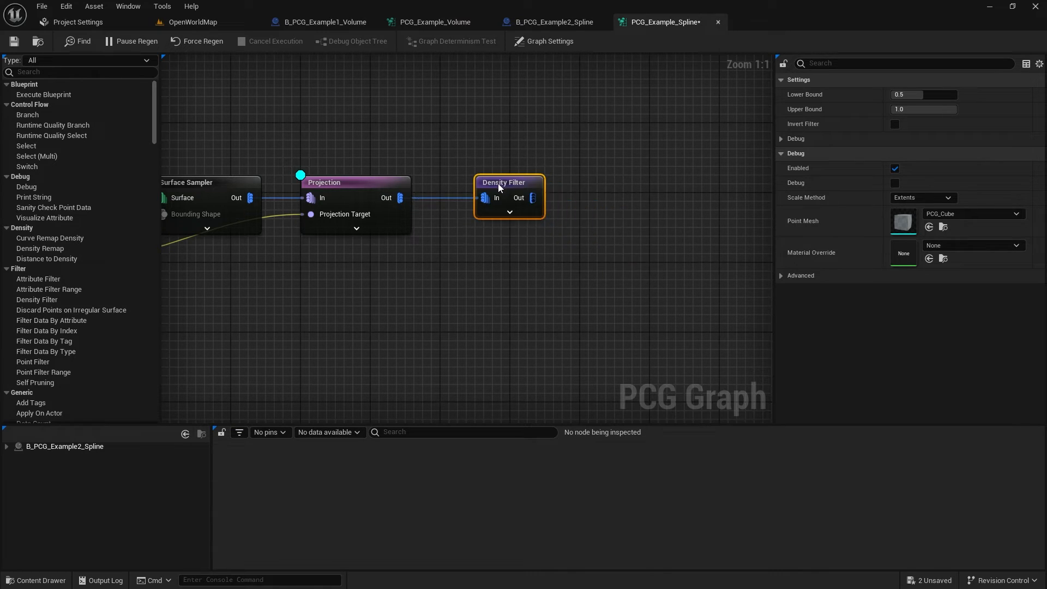
Add a Static Mesh Spawner node after the Density Filter's output in PCG_Example_Spline and align it with the filter
right_drag(549, 204, 329, 189)
drag(329, 182, 425, 180)
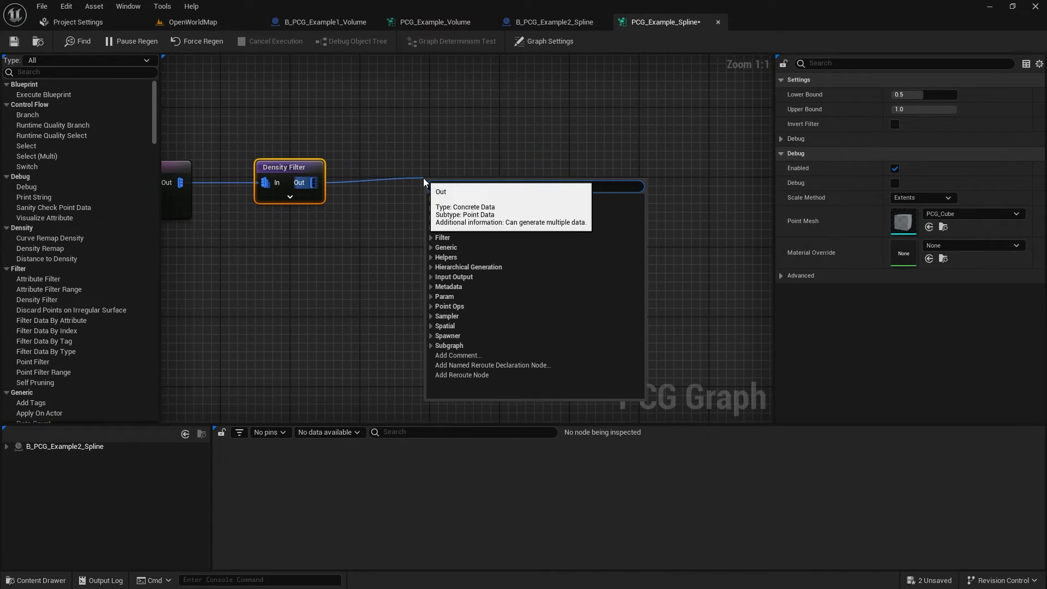
text(spawn)
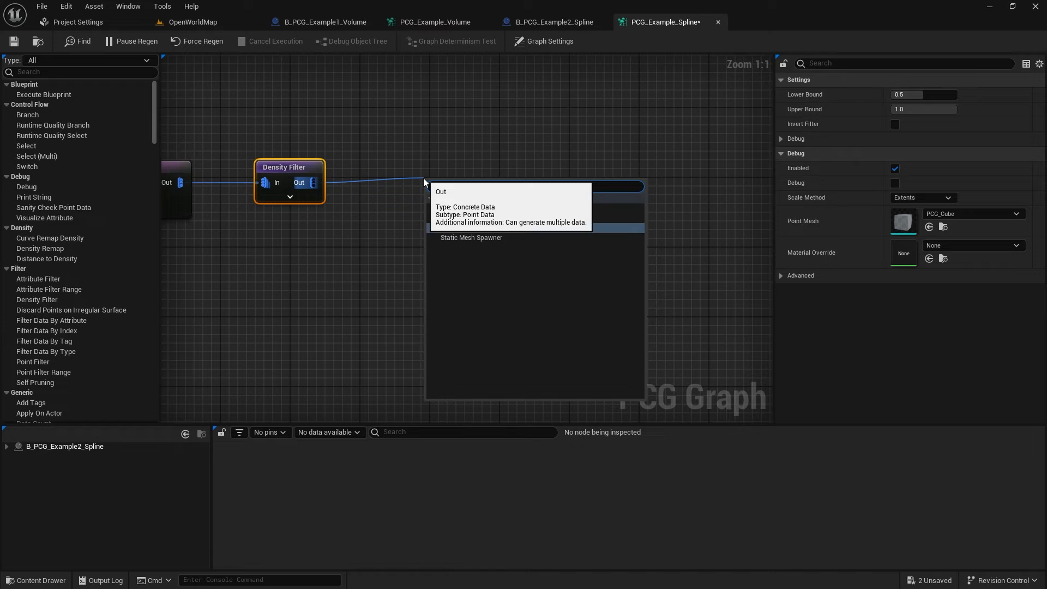
click(490, 238)
drag(470, 181, 429, 169)
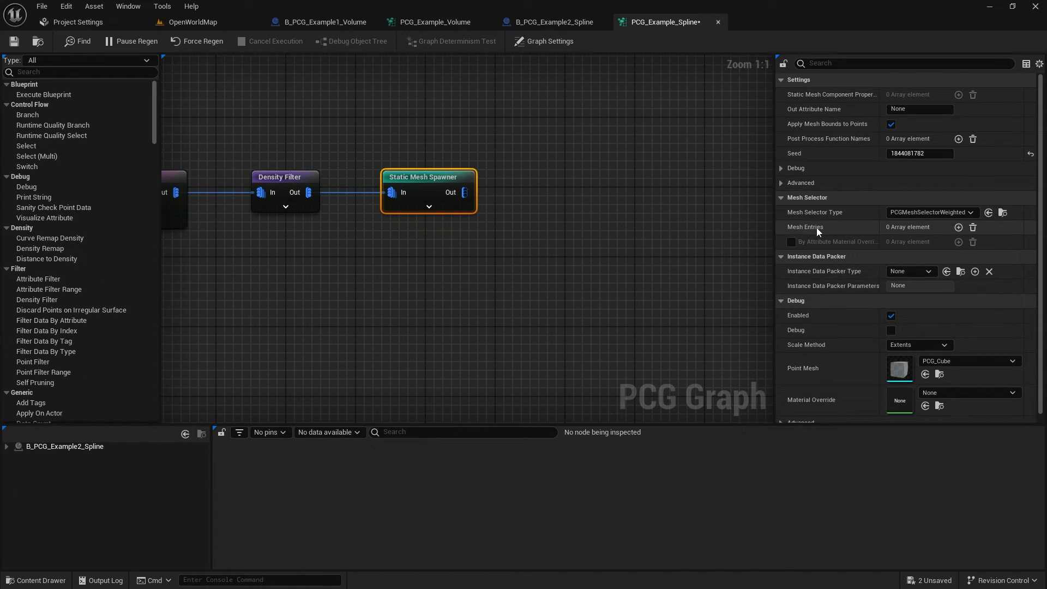
Add one mesh entry to the Static Mesh Spawner and set its static mesh to PCG_Tree_01
click(957, 227)
click(791, 242)
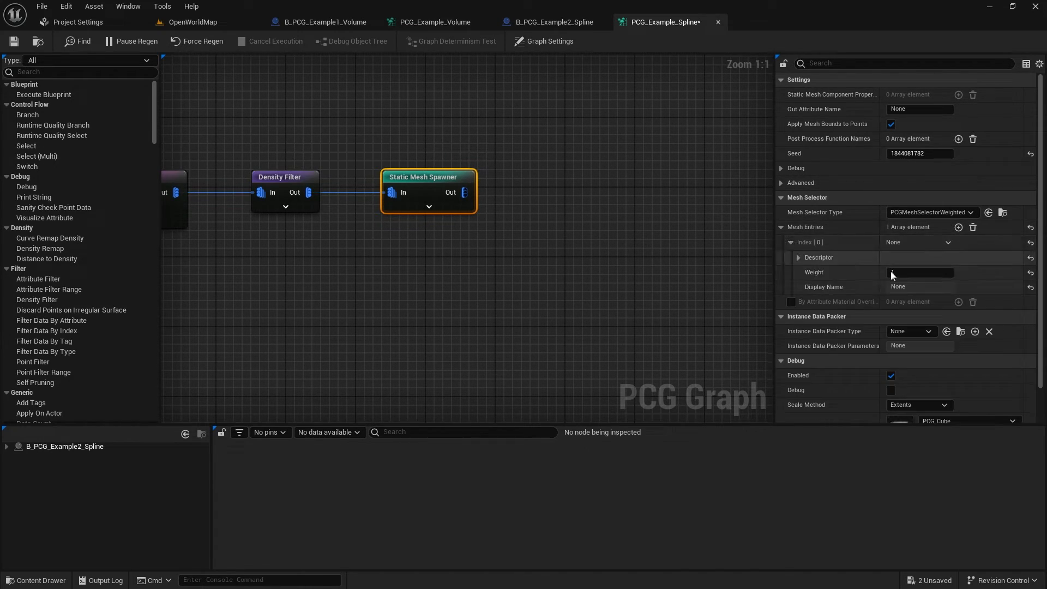
click(798, 257)
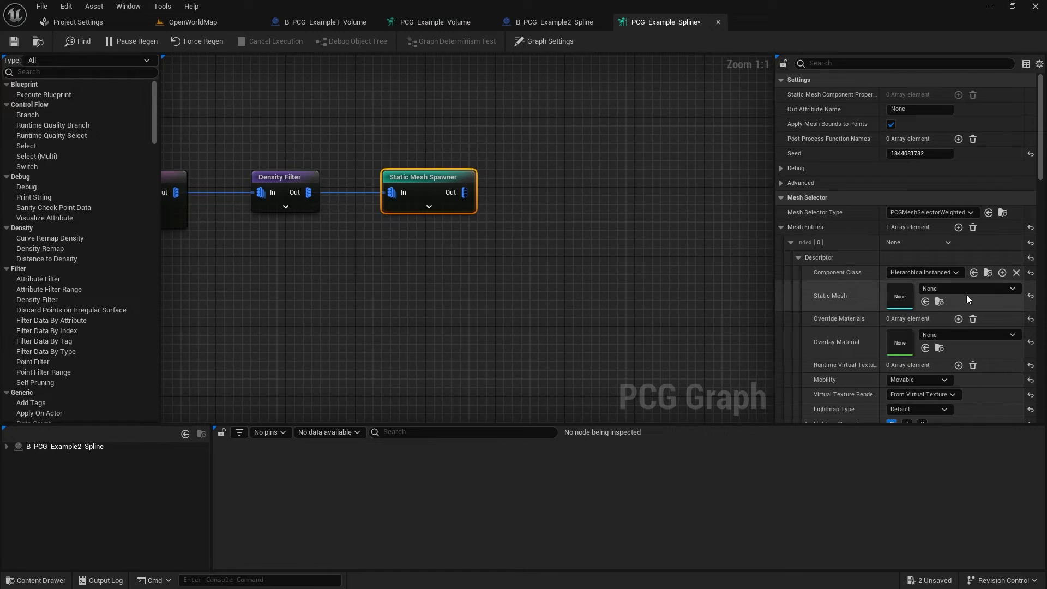
click(951, 289)
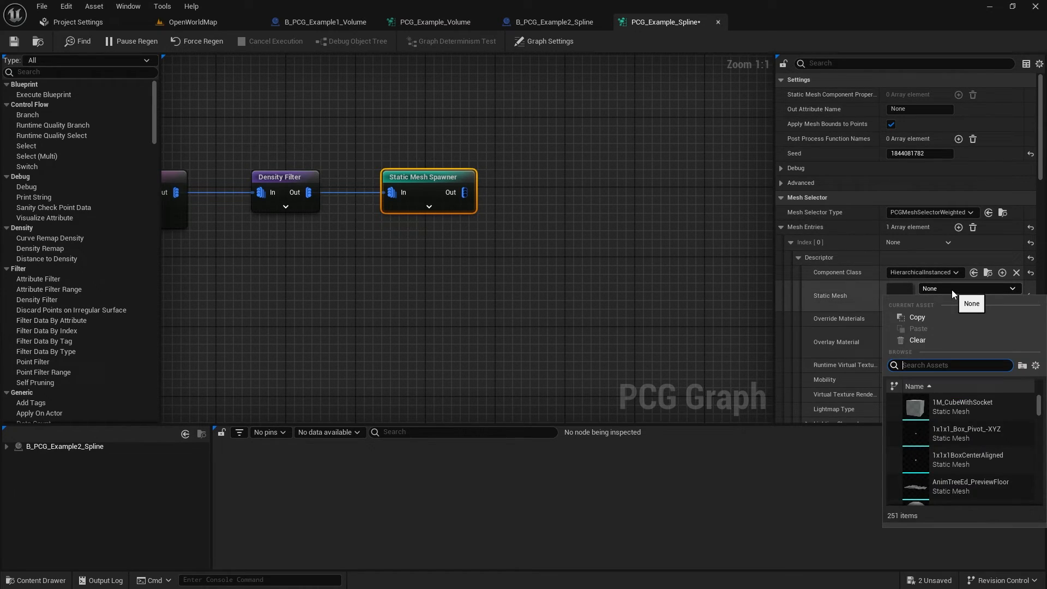
text(tree)
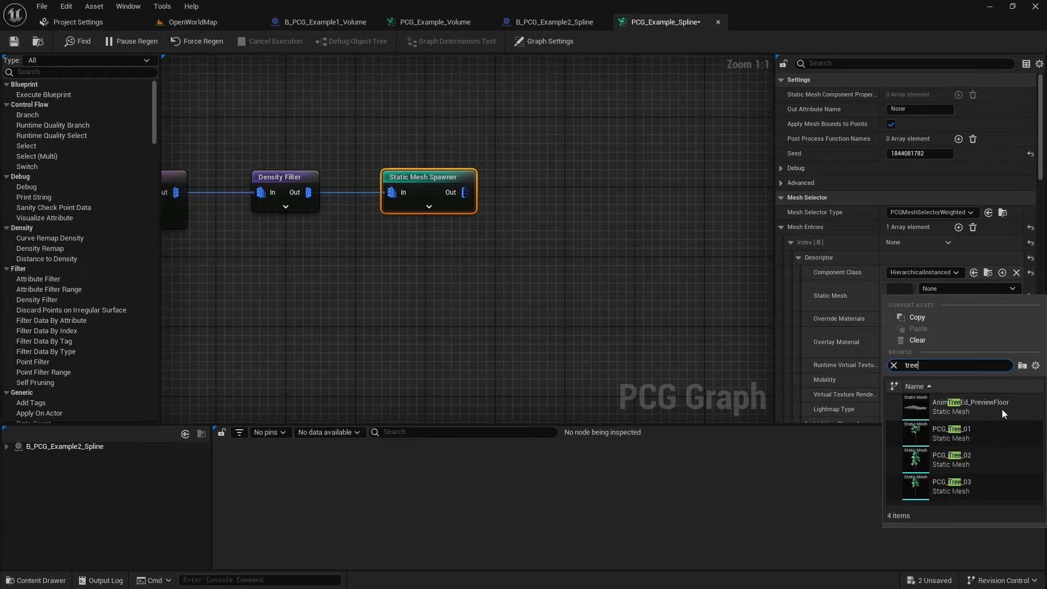
click(977, 430)
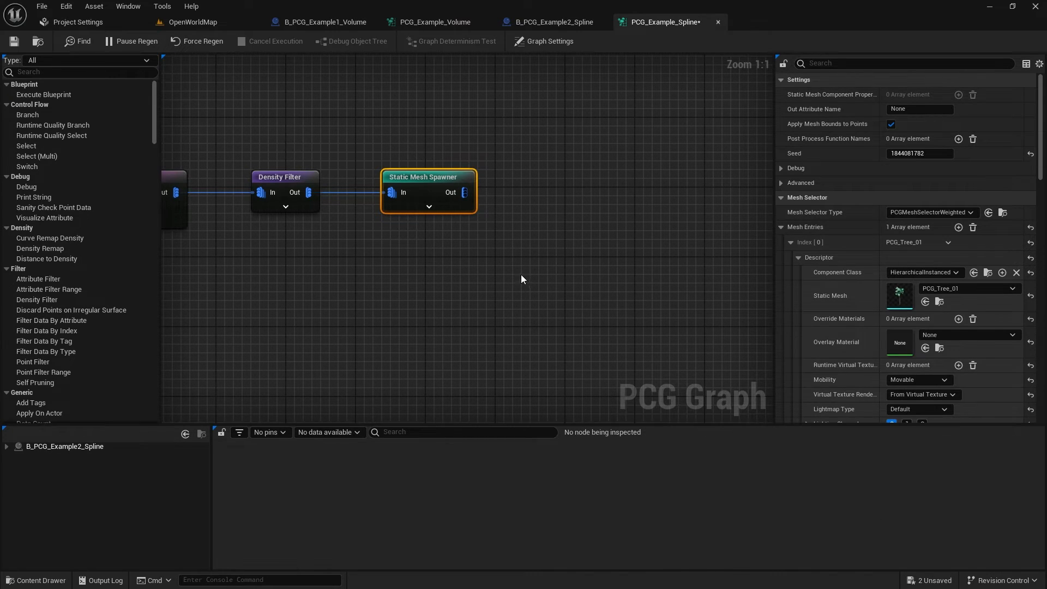
Save PCG_Example_Spline with the Projection node's debug display turned off, and view the spline's trees in OpenWorldMap
scroll(449, 262, down, 2)
right_drag(513, 245, 539, 233)
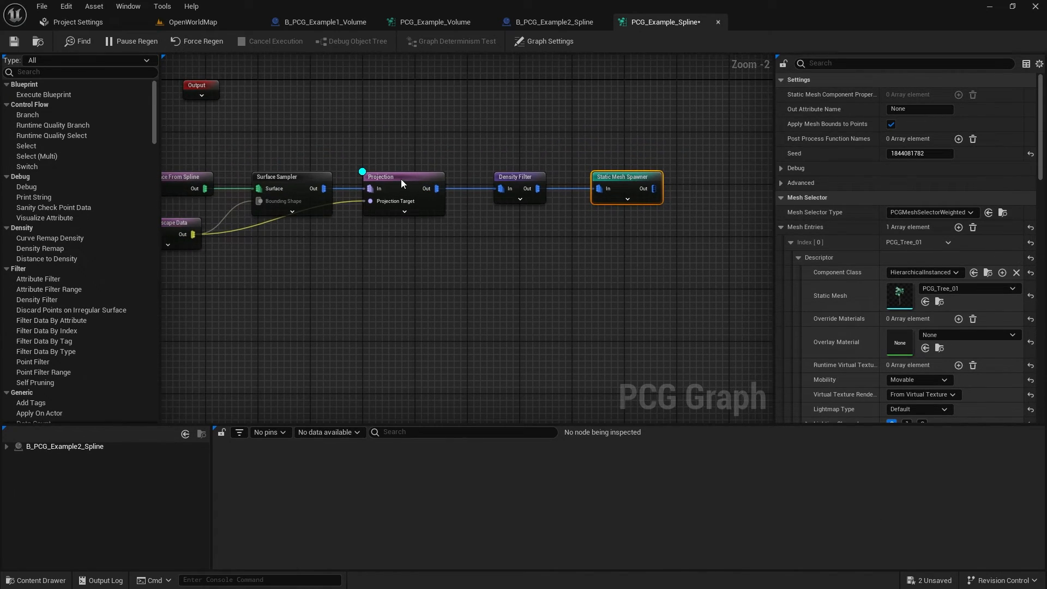
click(401, 179)
click(522, 264)
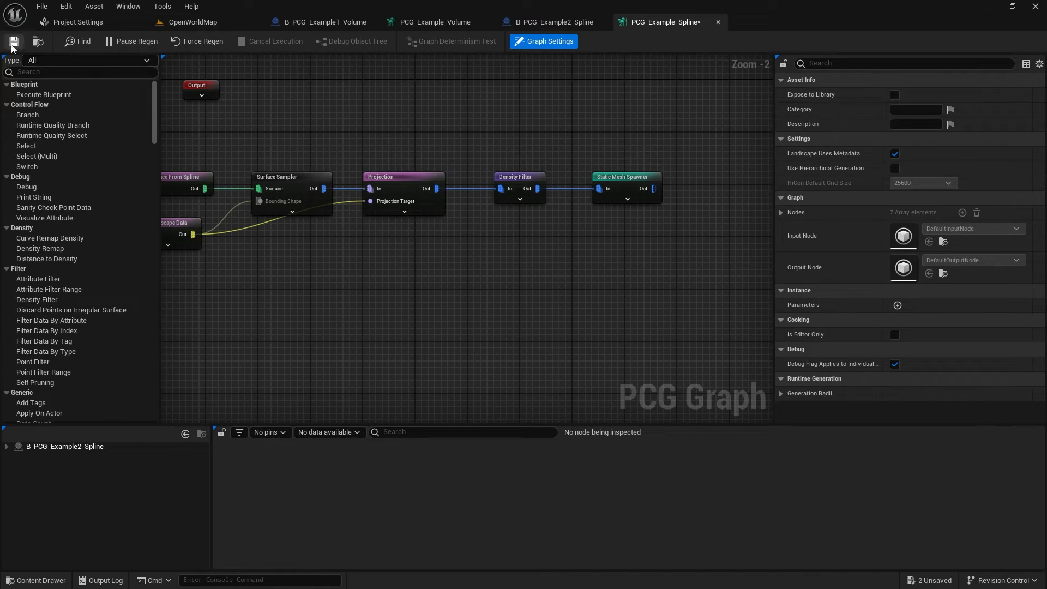
click(244, 22)
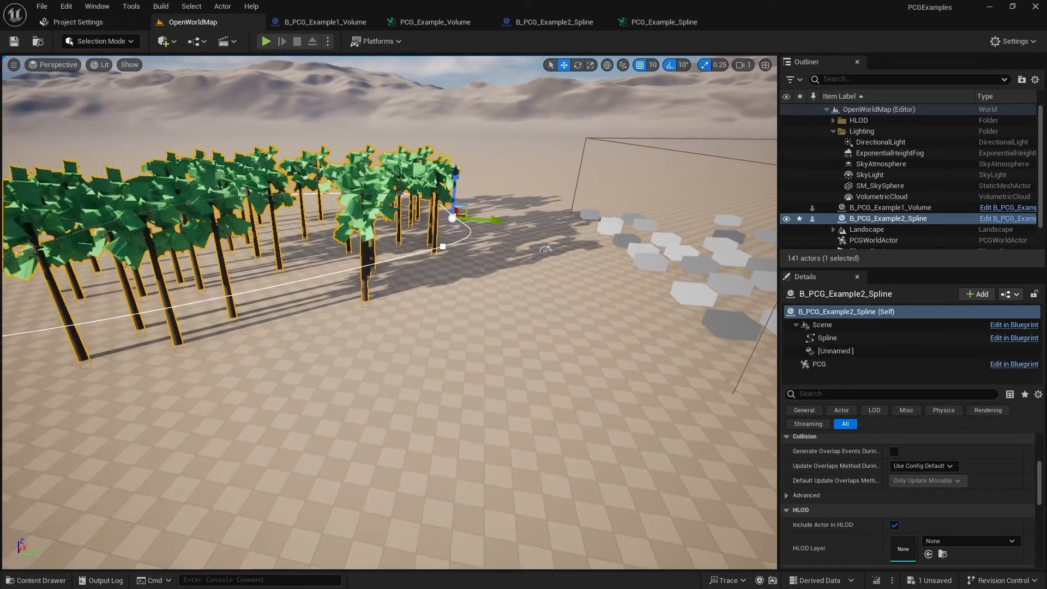
mouse_move(510, 64)
right_down()
mouse_move(610, 47)
mouse_move(510, 65)
right_up()
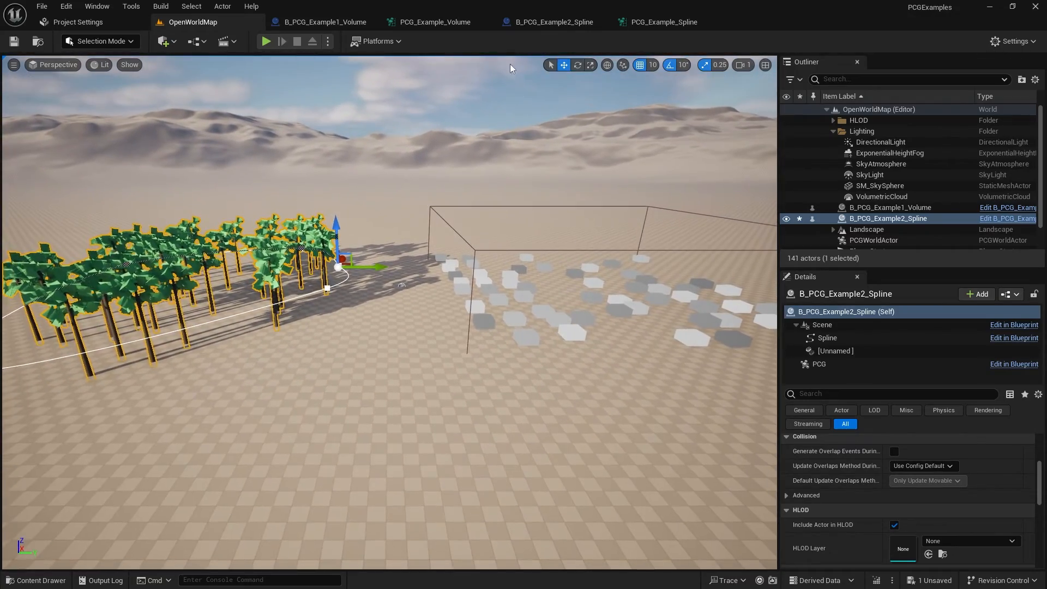
Add a Static Mesh Spawner after the Density Filter's output in PCG_Example_Volume, leaving a wide gap between the two nodes
click(434, 23)
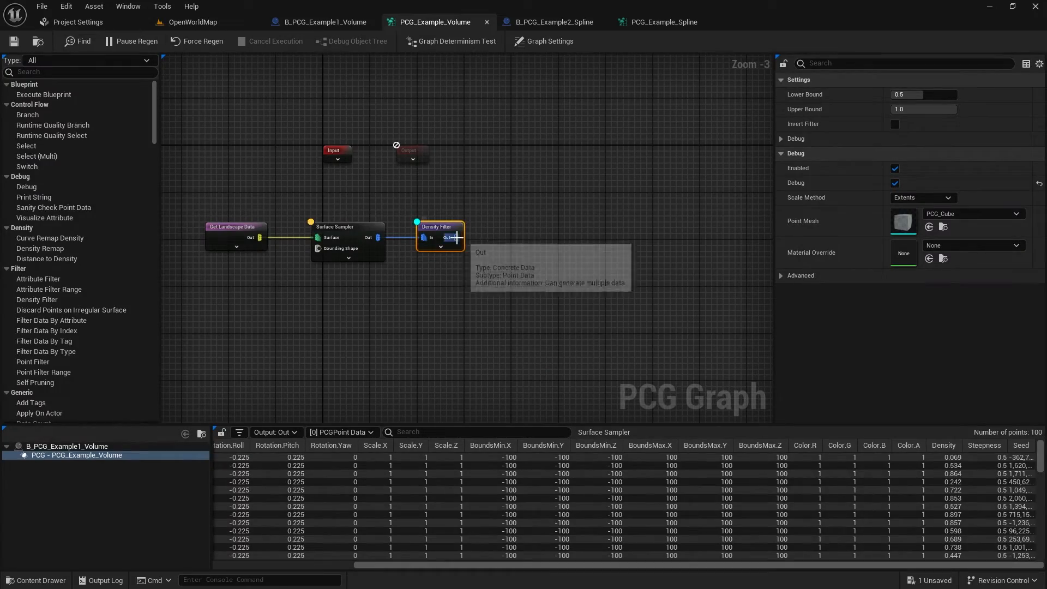
drag(456, 237, 511, 240)
text(sta)
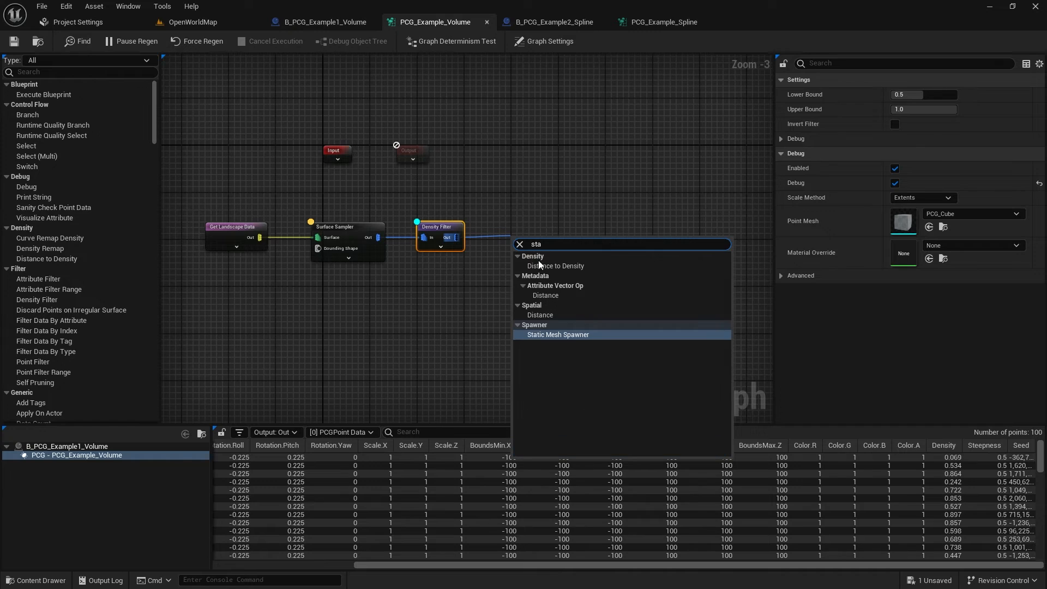
click(569, 335)
drag(547, 250, 640, 238)
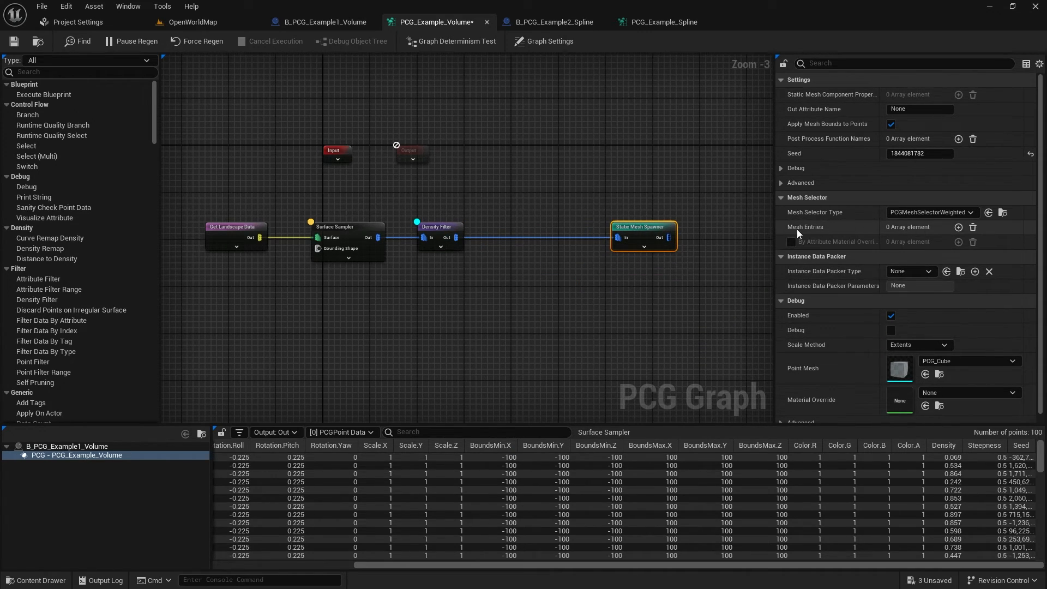
Add a mesh entry to the volume graph's Static Mesh Spawner, set its static mesh to PCG_Tree_02, and save the graph
click(959, 227)
click(810, 242)
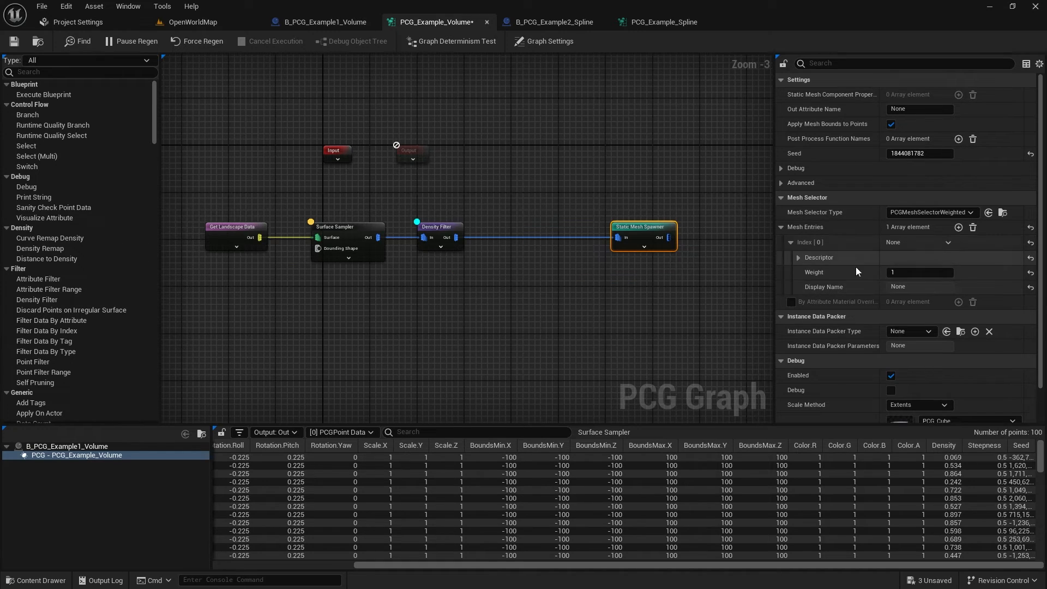
click(799, 257)
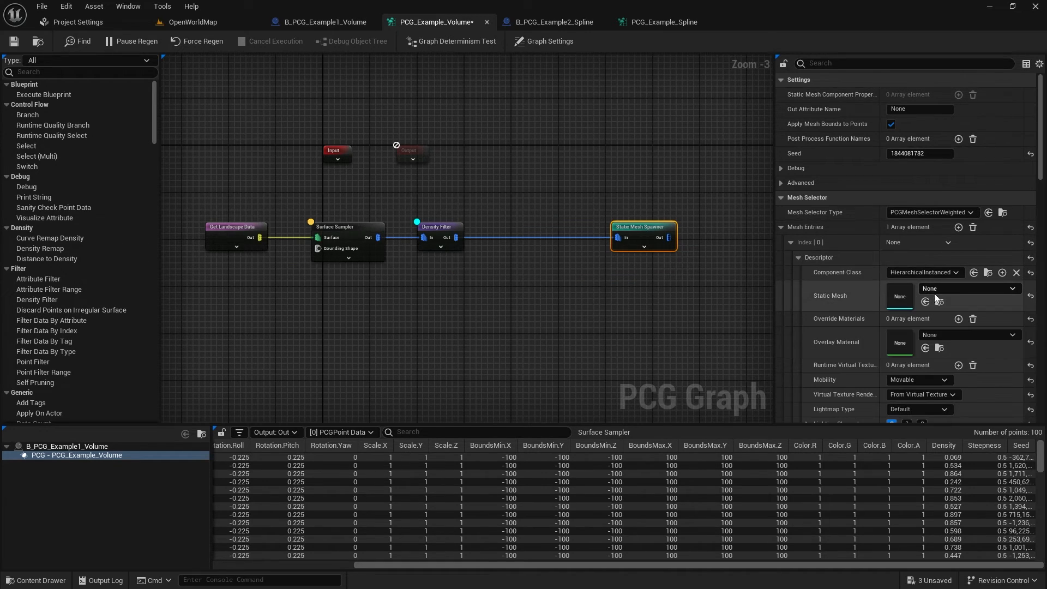
click(963, 289)
click(963, 288)
click(963, 288)
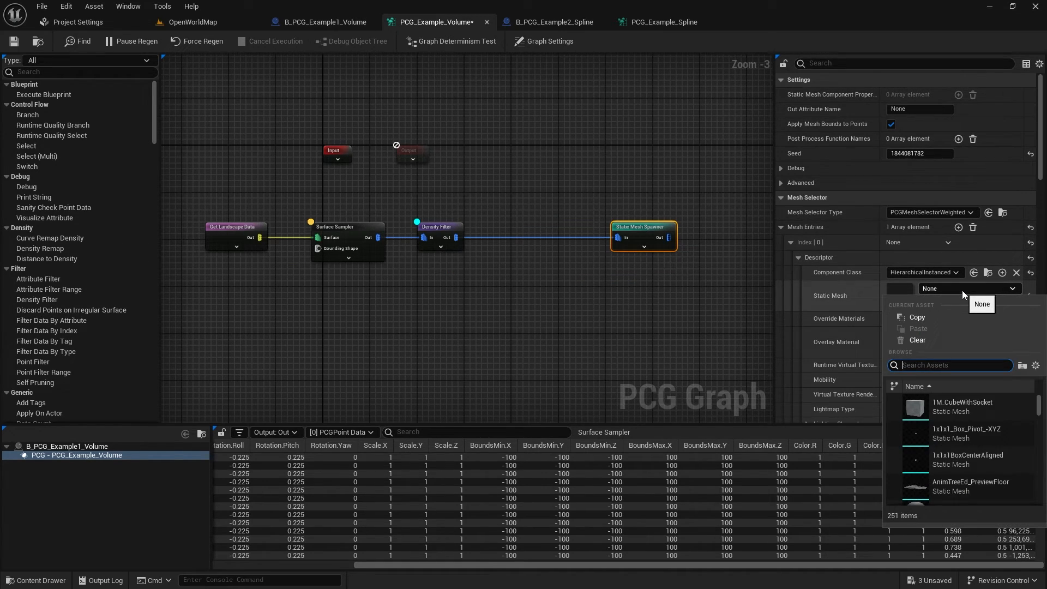
text(tree)
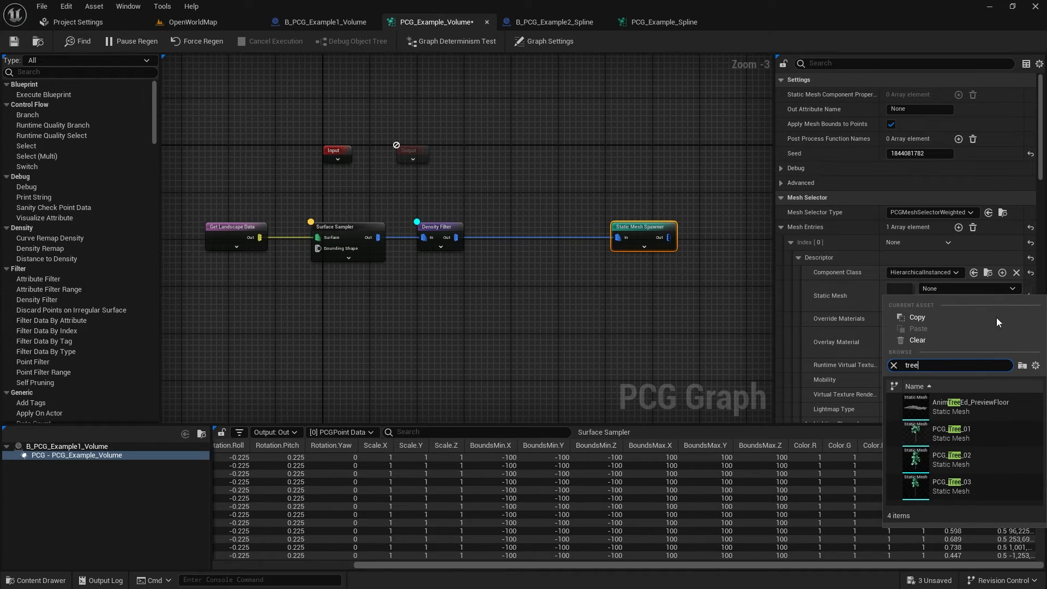
click(963, 463)
click(528, 294)
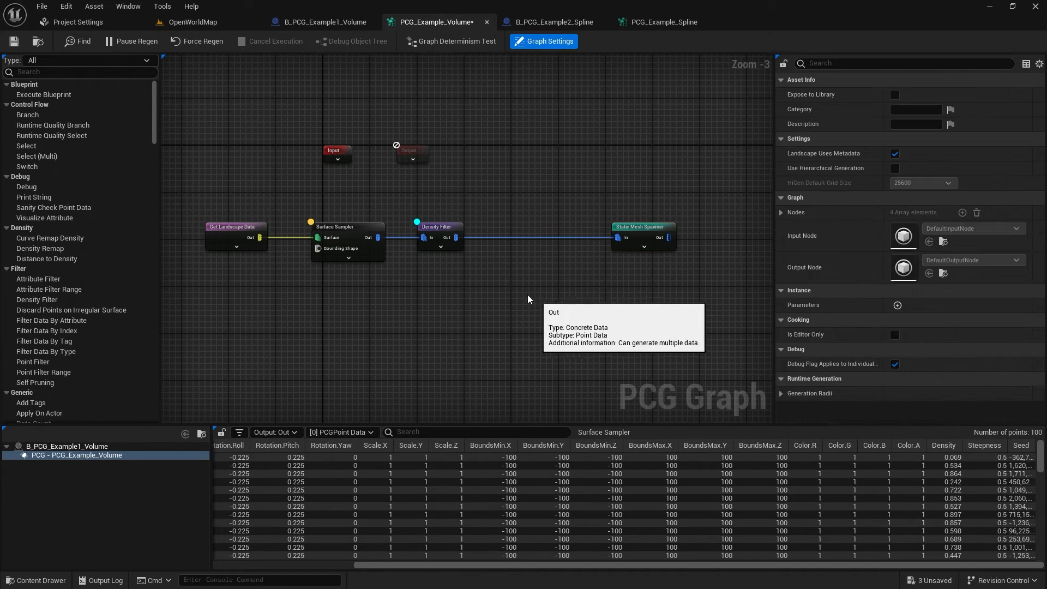
Examine the trees spawned in the volume and inside the spline in OpenWorldMap from near and far
click(216, 26)
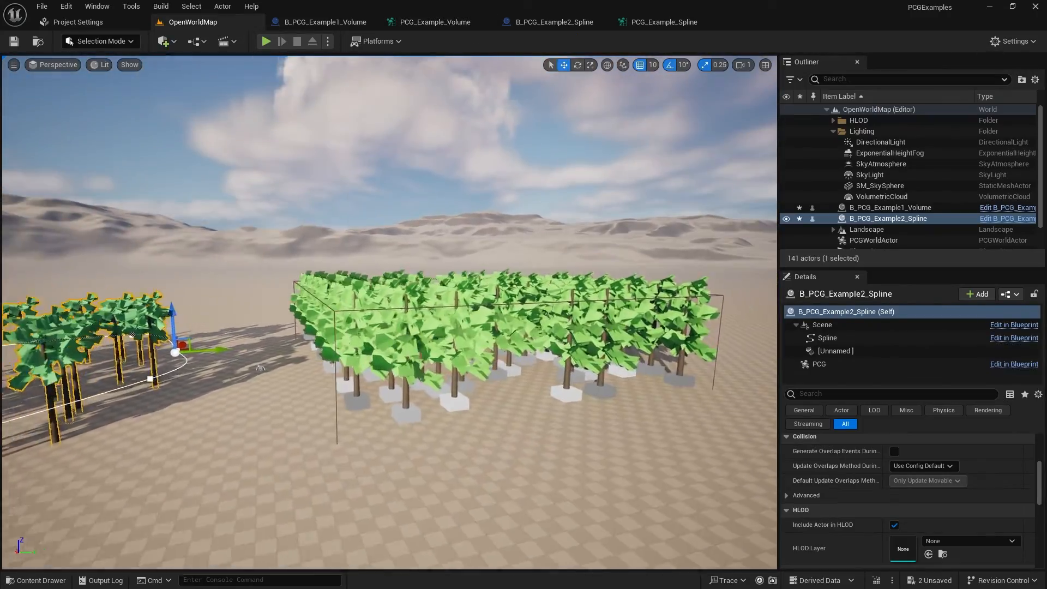
key(w)
mouse_move(390, 312)
right_down()
mouse_move(391, 256)
mouse_move(382, 321)
mouse_move(208, 327)
mouse_move(436, 338)
mouse_move(382, 316)
right_up()
key(w)
key(s)
key(s)
mouse_move(503, 268)
right_down()
mouse_move(627, 284)
mouse_move(503, 269)
right_up()
key(w)
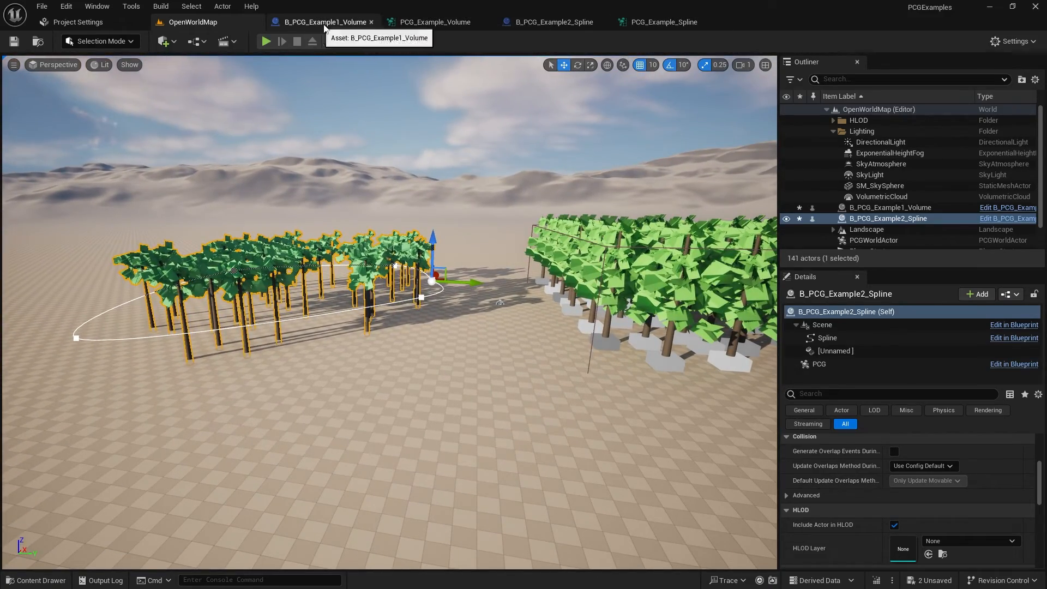
Add a Transform Points node from the Density Filter's output in PCG_Example_Volume
click(430, 25)
drag(458, 235, 506, 224)
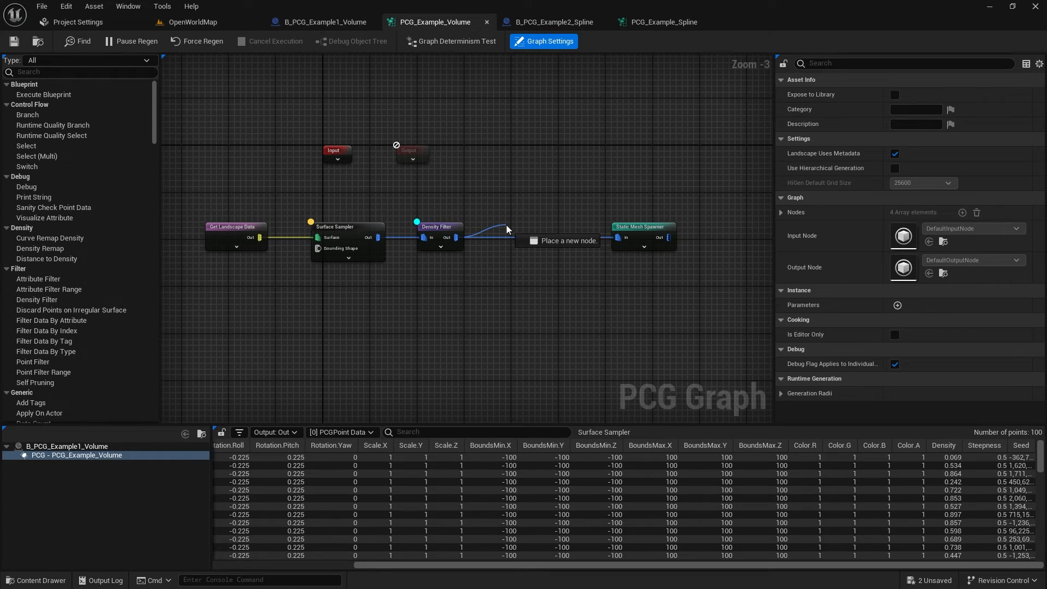
text(sc)
key(BackSpace)
key(BackSpace)
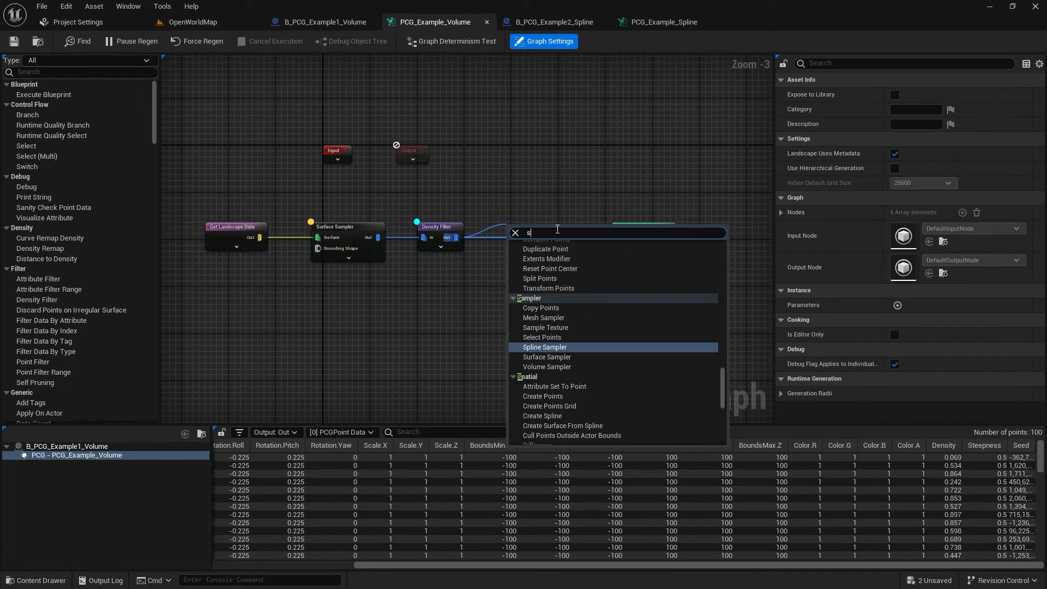
text(transfo)
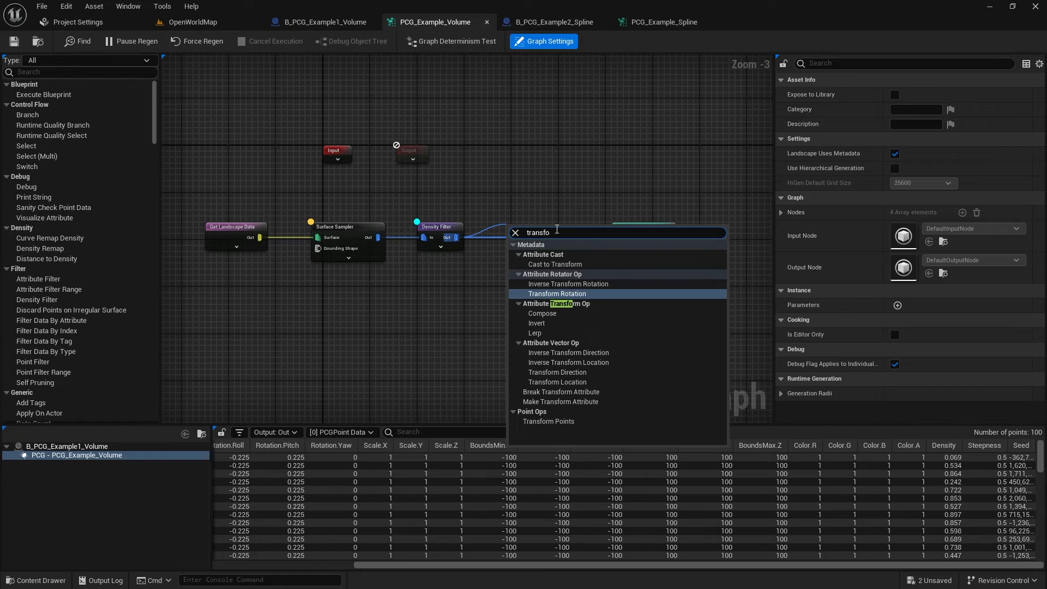
click(548, 421)
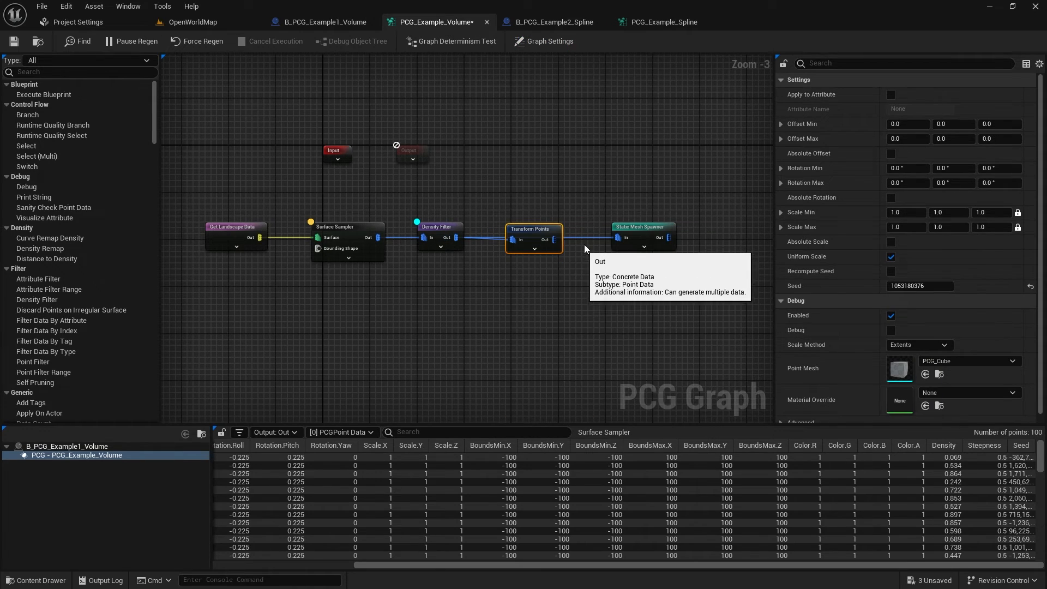
Remove the direct link between Density Filter and Static Mesh Spawner, and connect Transform Points' output to the spawner's input
click(584, 242)
alt+click(580, 238)
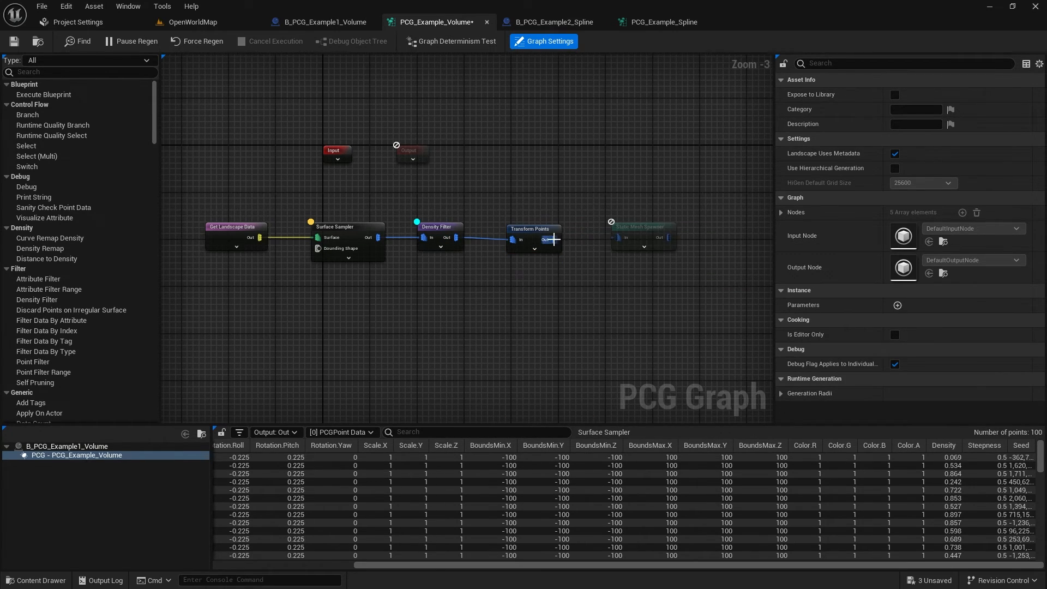
drag(554, 240, 618, 240)
click(550, 247)
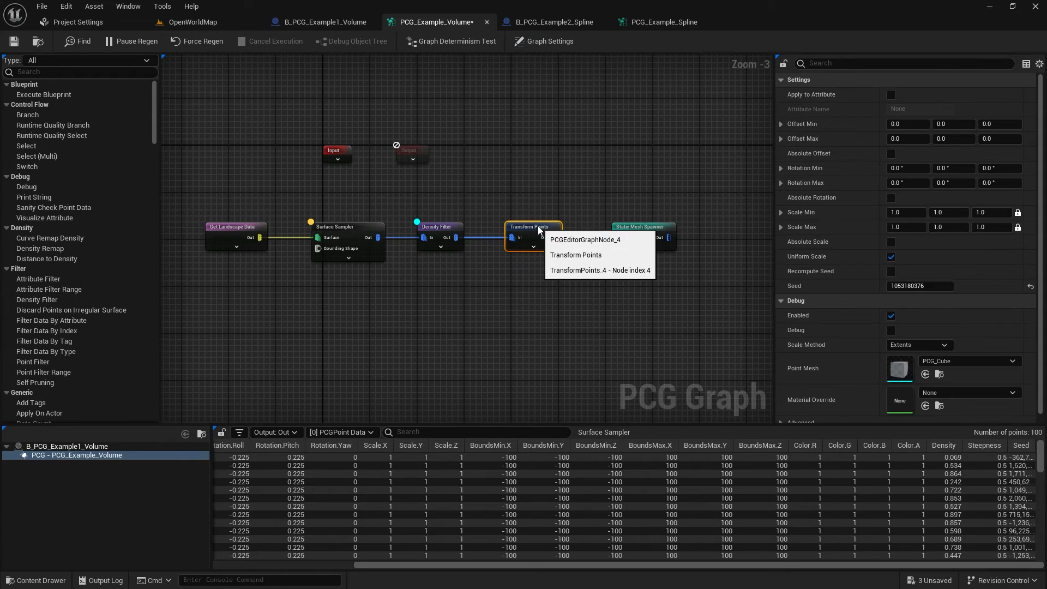
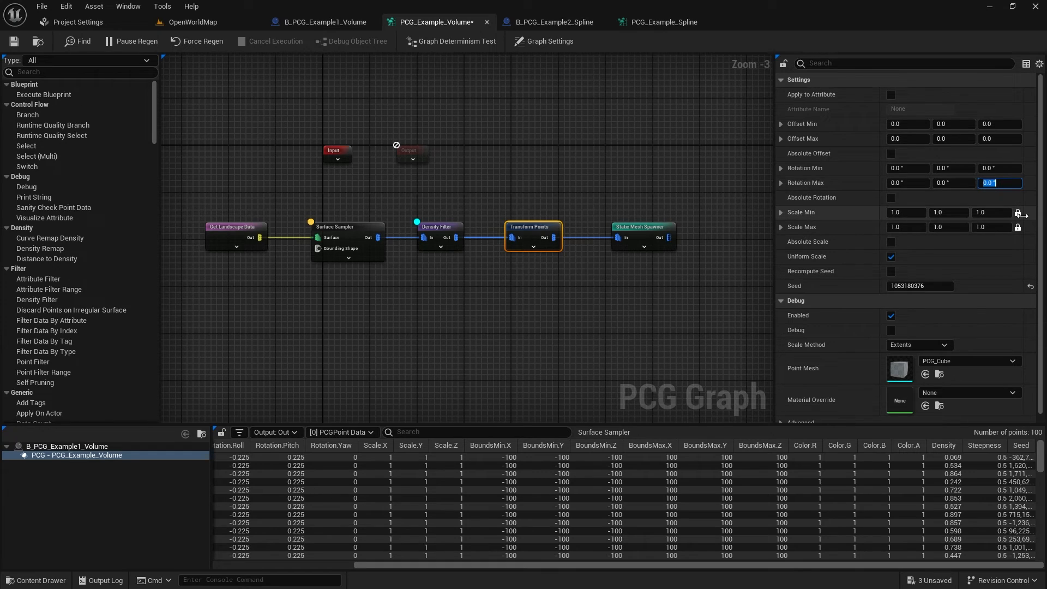
Set the Transform Points node's Rotation Max Z to 360°, save the graph, and view the volume's trees in OpenWorldMap
text(360)
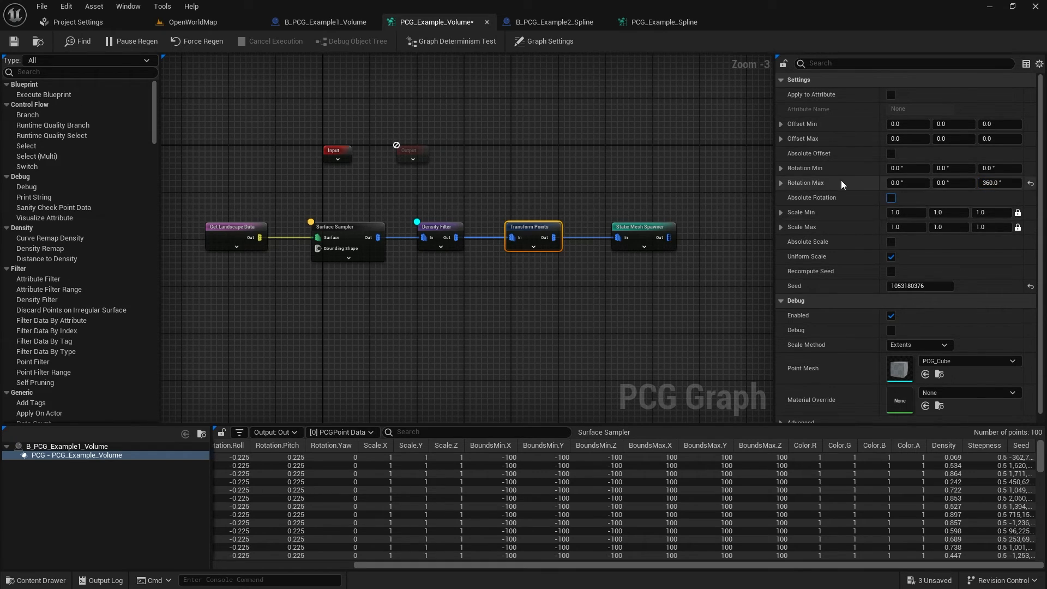
key(Tab)
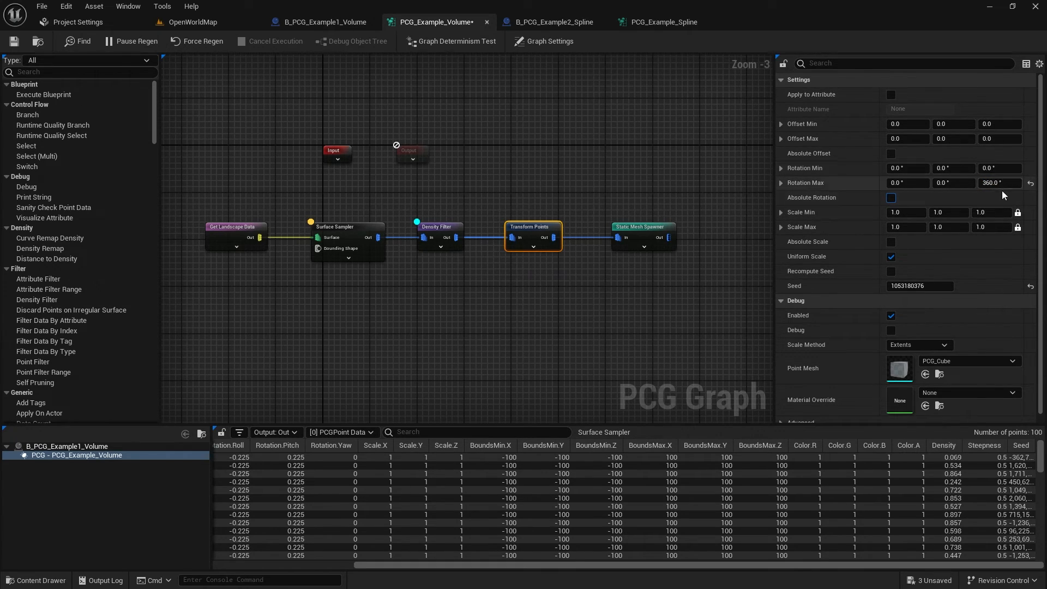
click(15, 42)
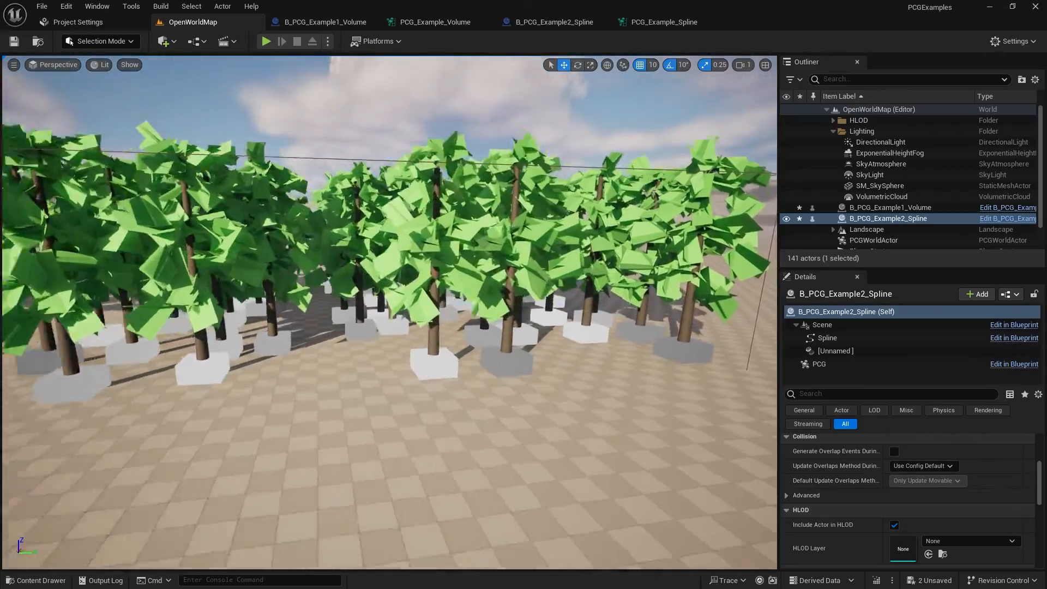
right_drag(390, 312, 277, 321)
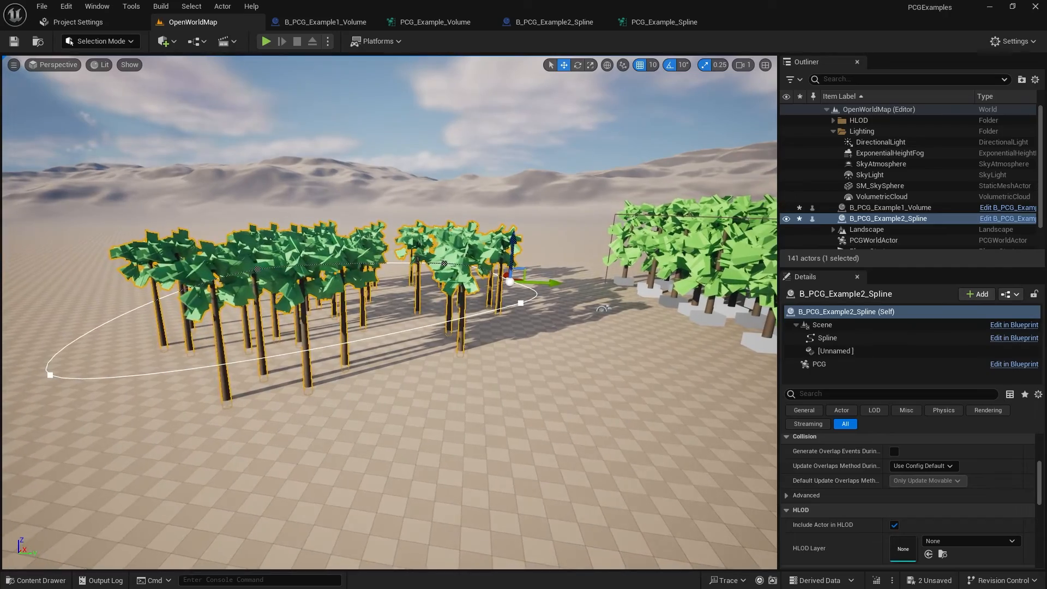
key(a)
key(d)
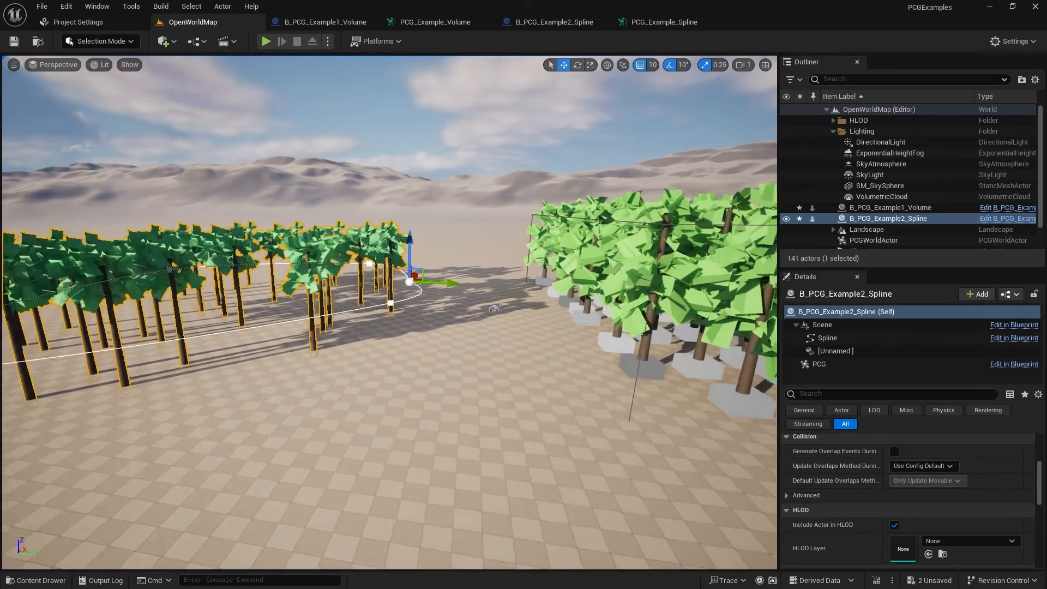
key(d)
right_drag(277, 321, 300, 331)
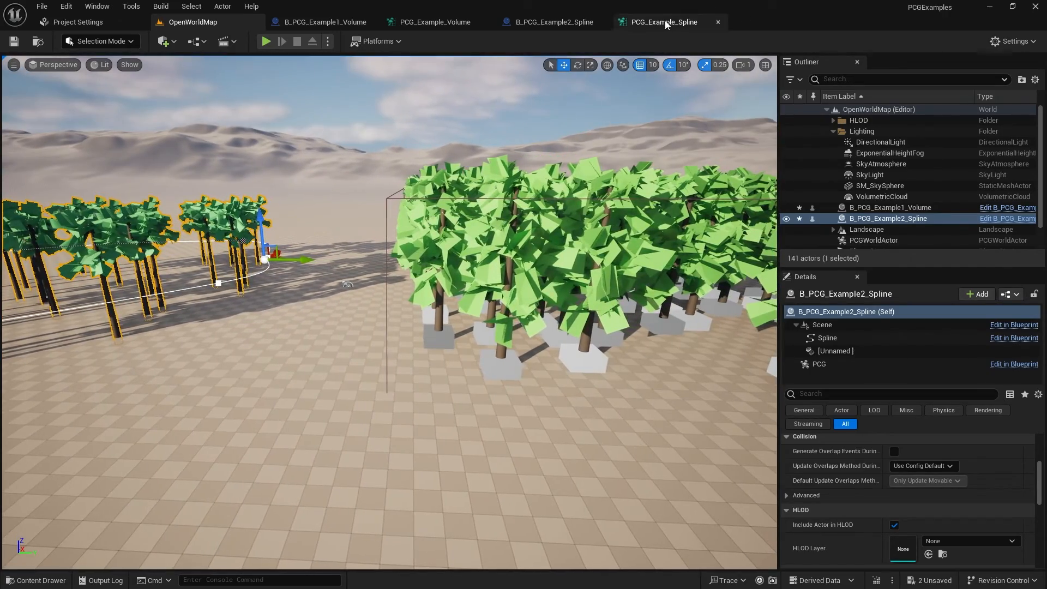
Move the debug display from Density Filter to Transform Points and stop inspecting Surface Sampler, viewing the result in OpenWorldMap
click(422, 22)
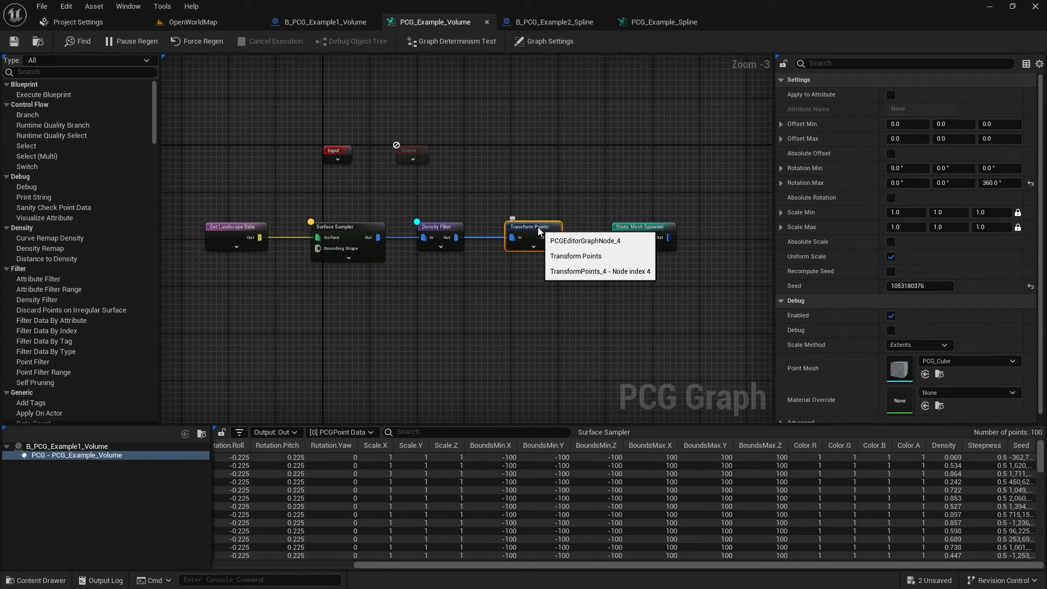
click(444, 226)
click(364, 233)
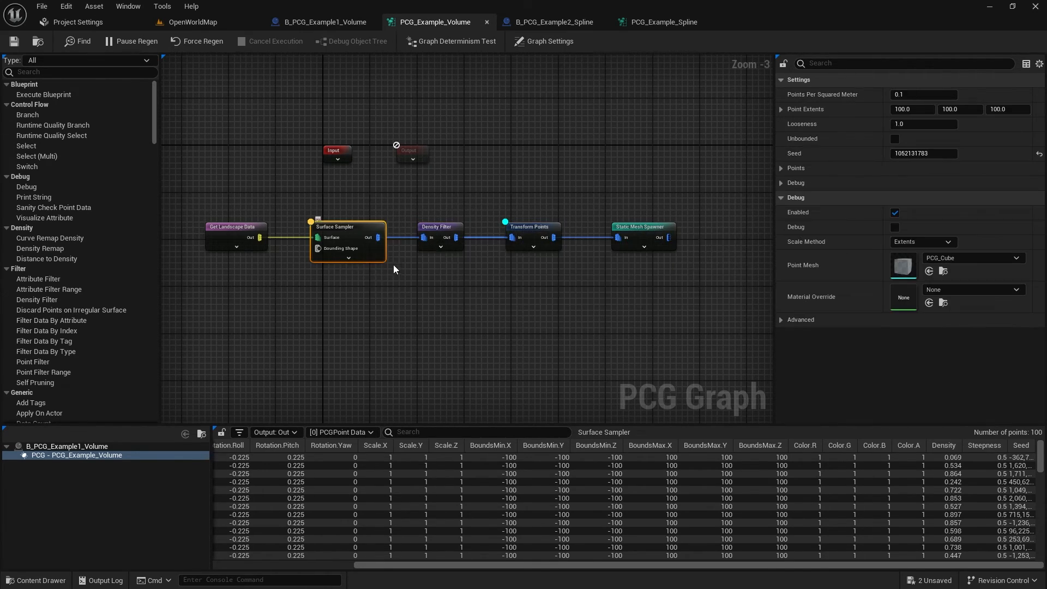
key(a)
click(191, 21)
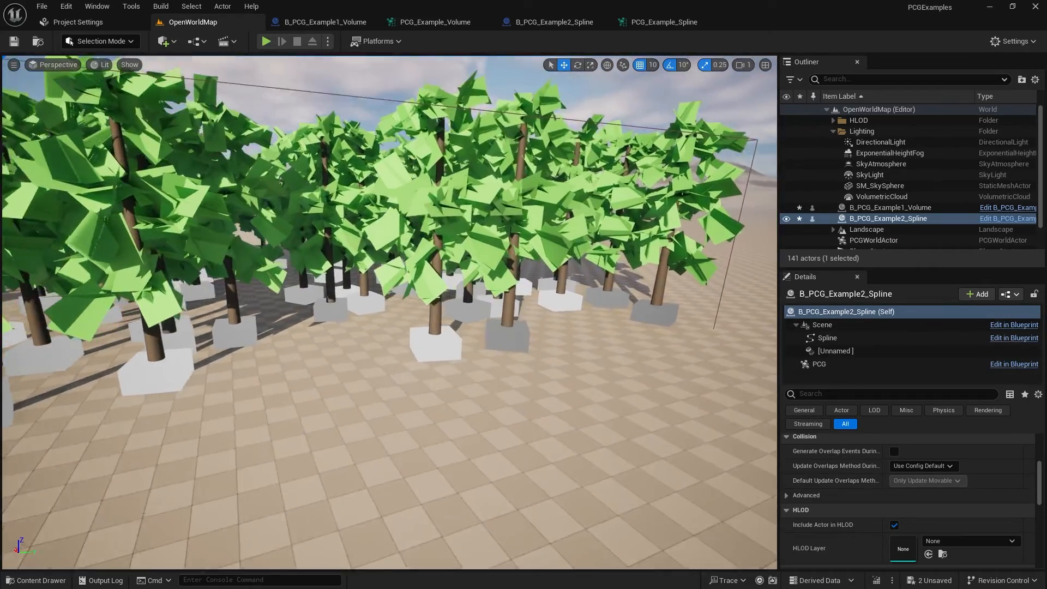
right_drag(389, 313, 357, 218)
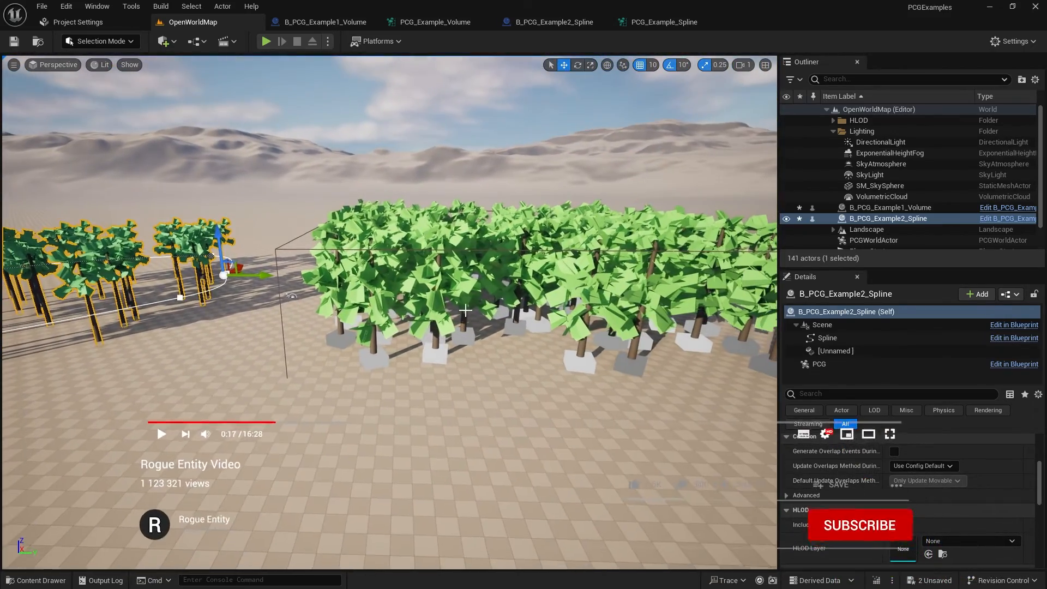
Set the Transform Points node's Offset Min to -150 and Offset Max to 150 in both X and Y
click(439, 23)
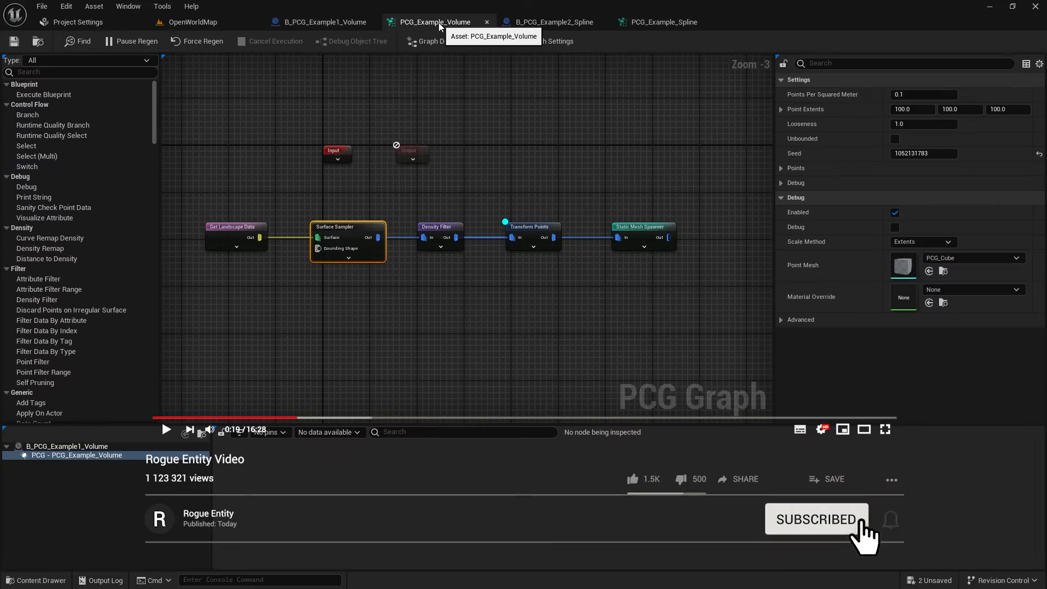
click(536, 237)
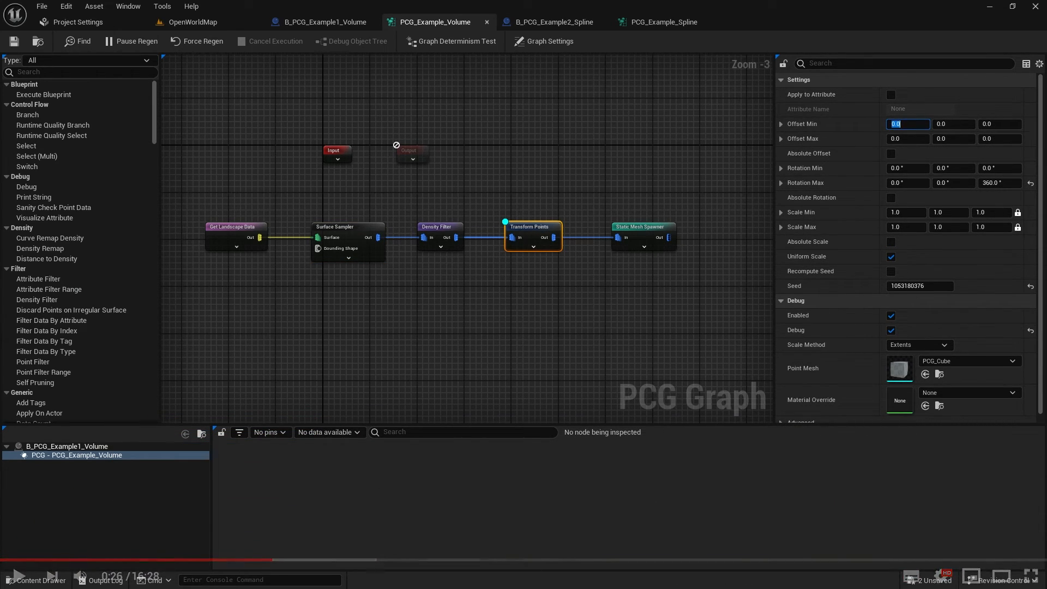
text(150)
key(Tab)
text(15)
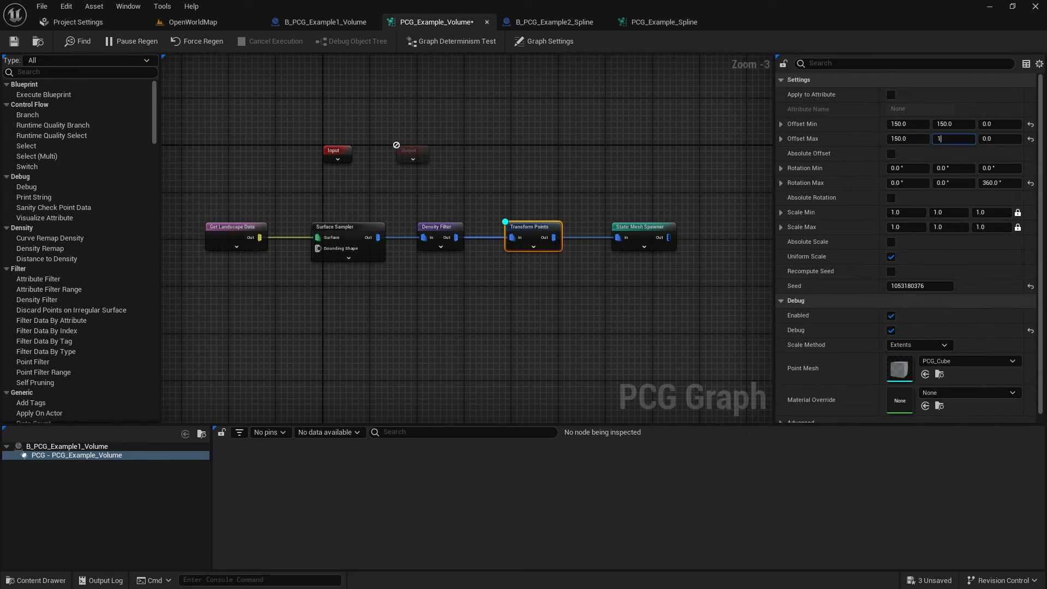
click(904, 124)
key(Home)
text(-)
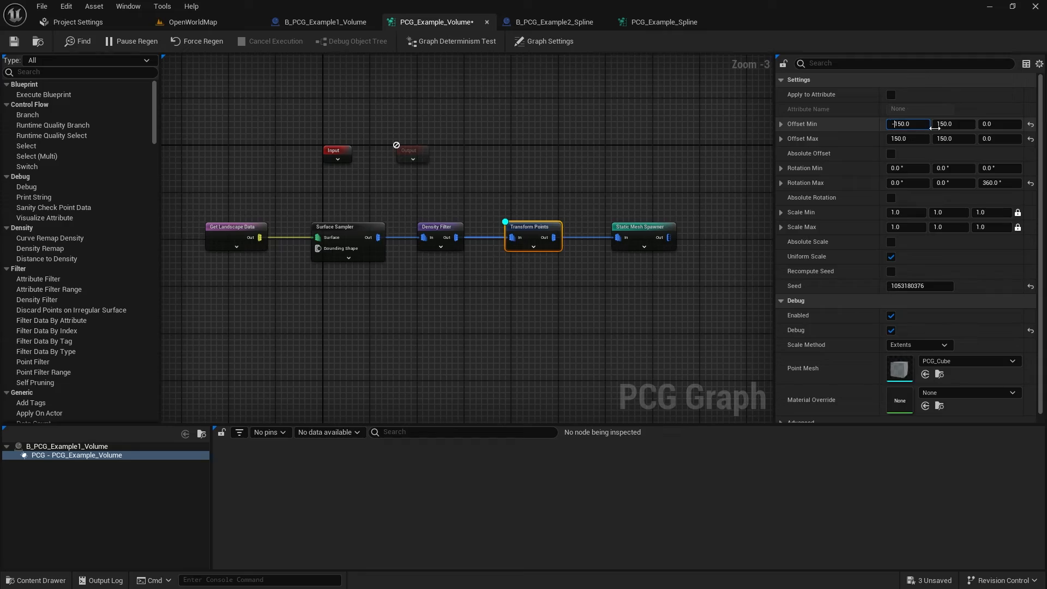
click(938, 123)
key(Home)
text(-)
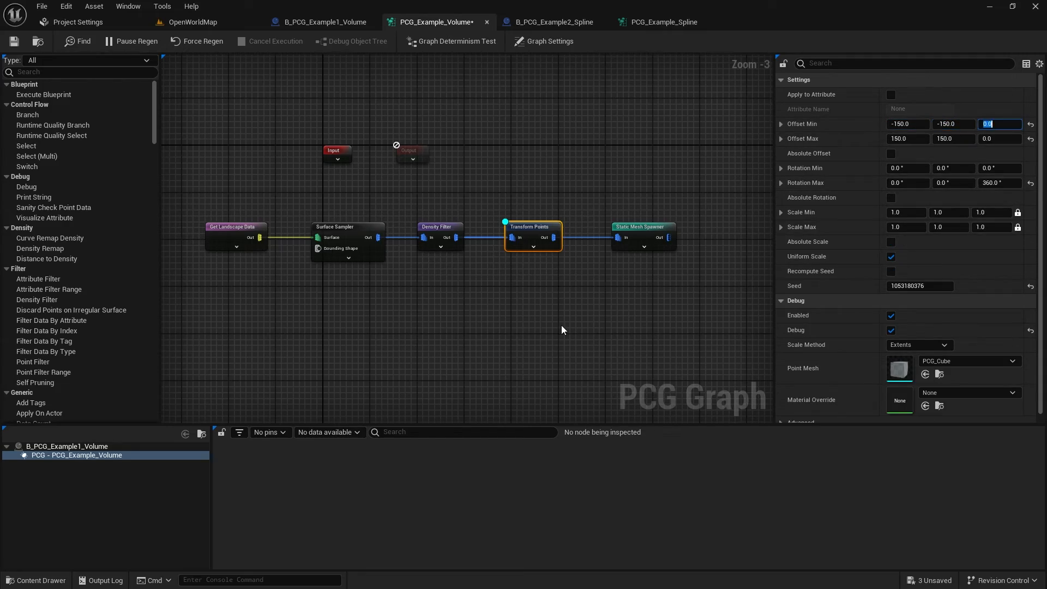
Examine the placement and overlap of the volume's trees in OpenWorldMap from near and far
click(193, 22)
key(w)
right_drag(390, 312, 375, 290)
key(w)
key(w)
key(w)
key(s)
key(w)
key(a)
right_drag(485, 172, 493, 212)
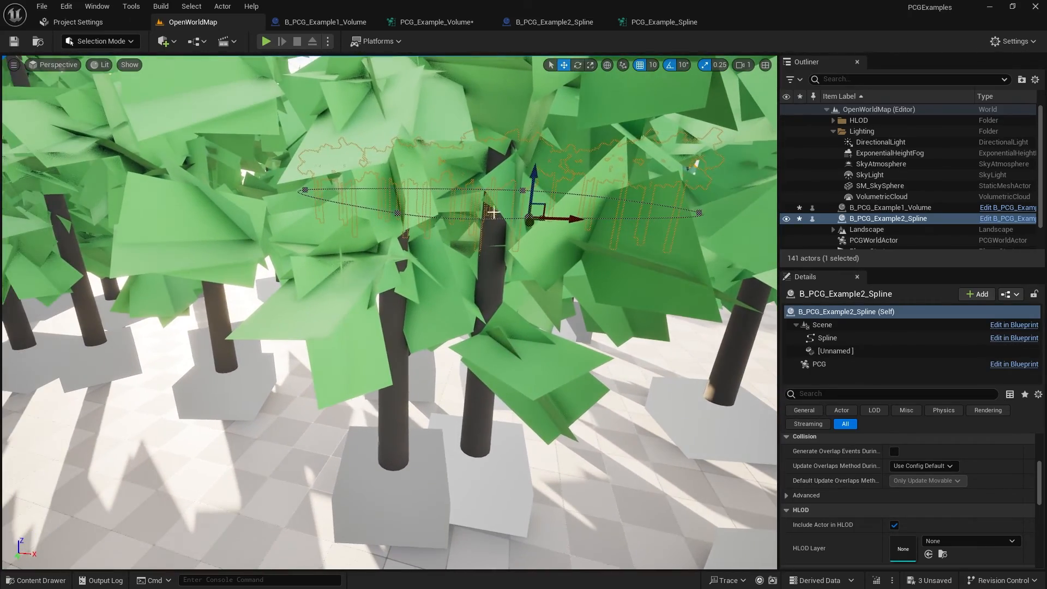
right_drag(470, 286, 294, 311)
key(w)
key(s)
right_drag(496, 327, 462, 268)
key(s)
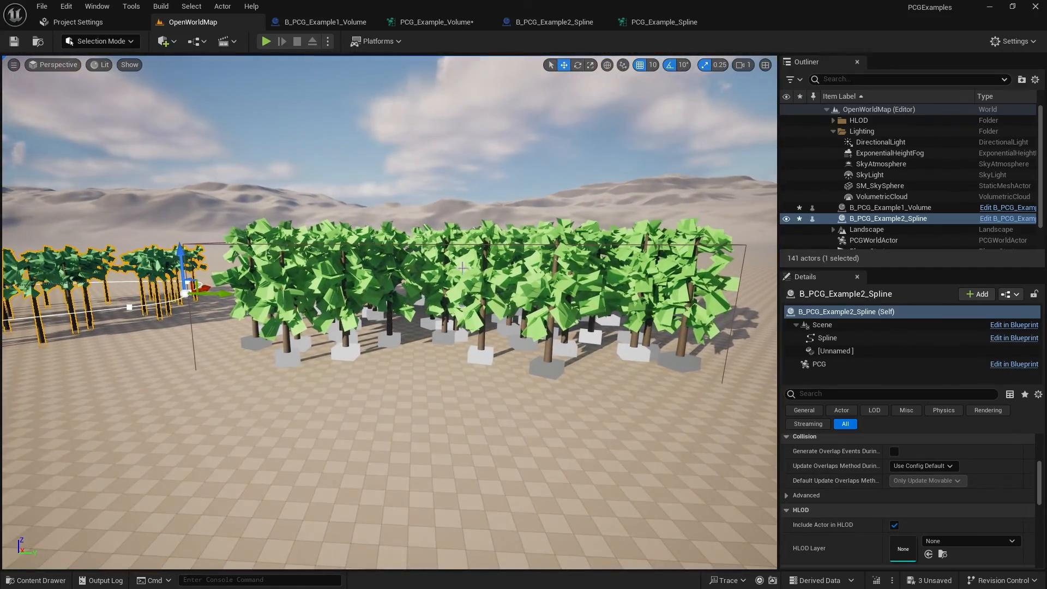
Move the Static Mesh Spawner in PCG_Example_Volume farther from Transform Points to leave room for another node
click(332, 24)
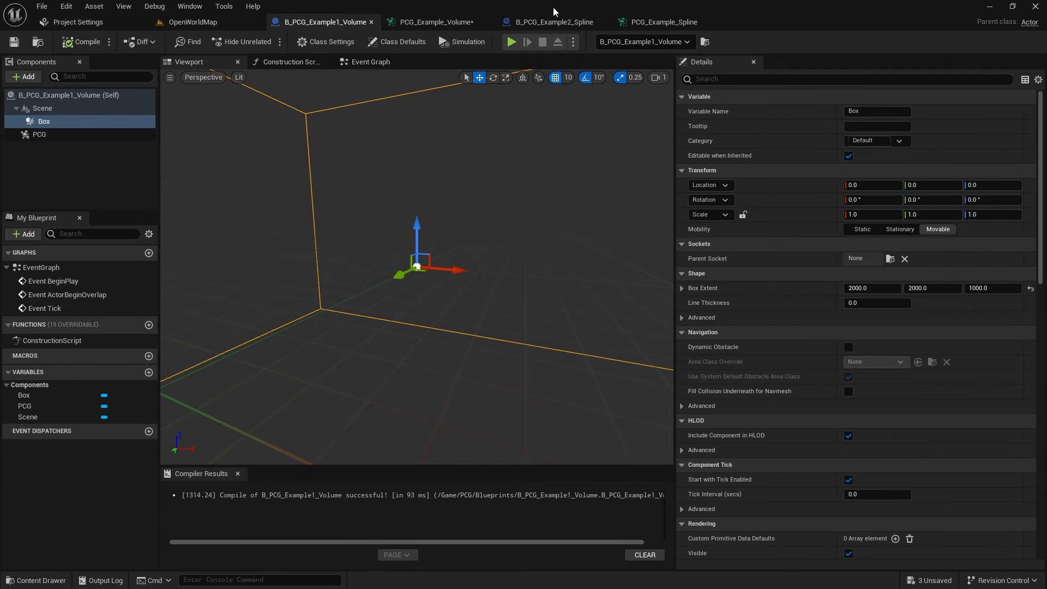
click(661, 23)
click(458, 23)
scroll(507, 299, up, 2)
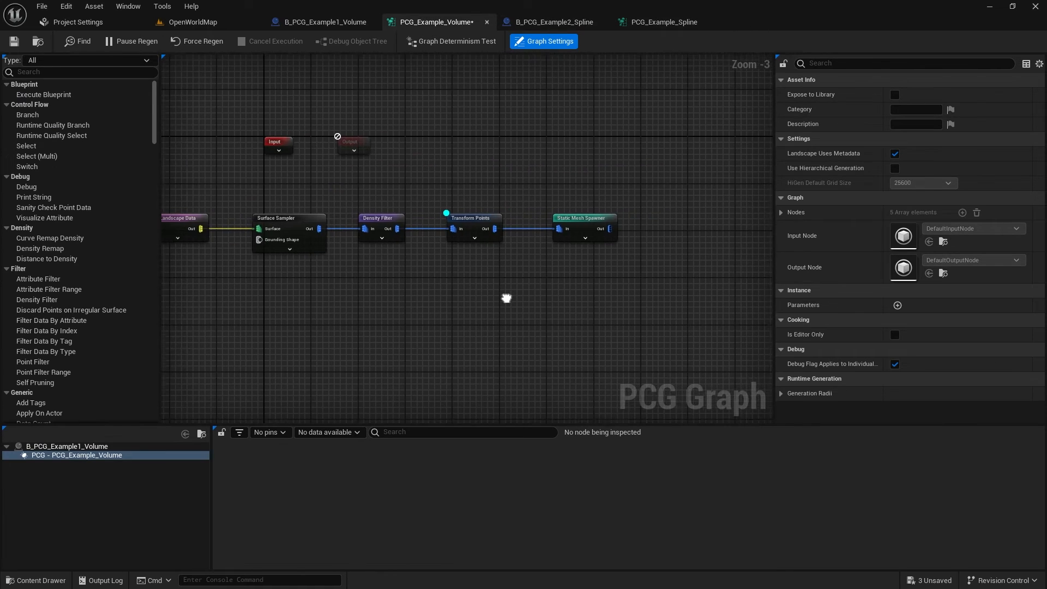
drag(562, 212, 649, 207)
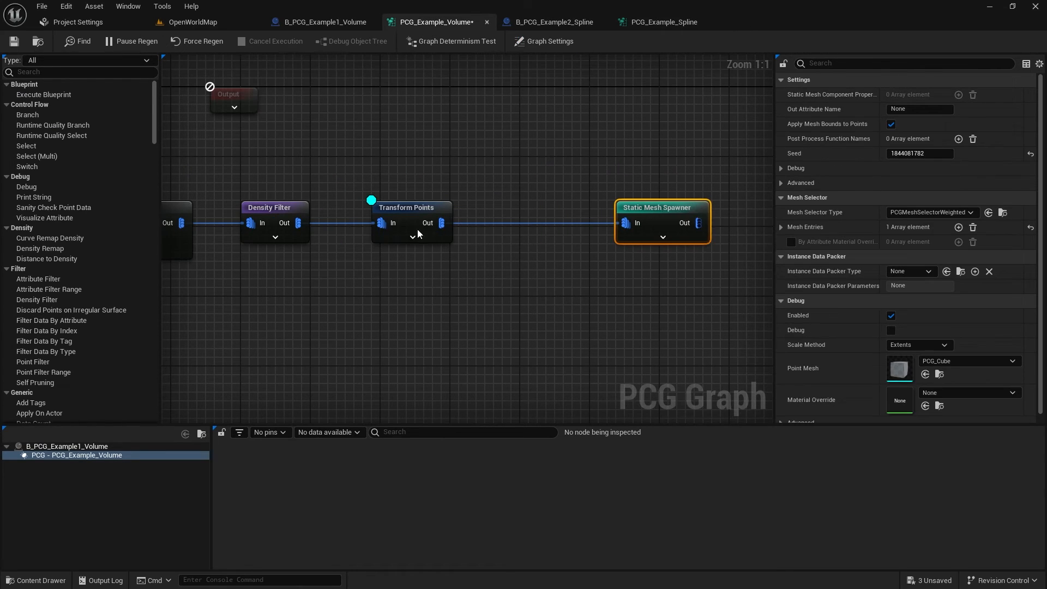
Insert a Self Pruning node between Transform Points and Static Mesh Spawner, save the graph, and view the trees in OpenWorldMap
drag(441, 222, 495, 208)
text(prine)
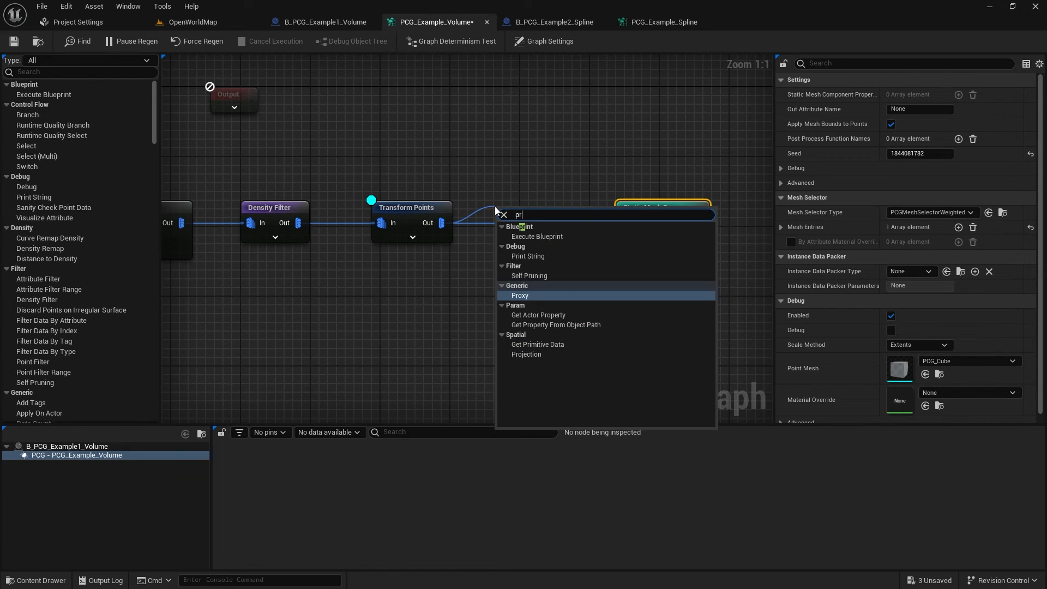
key(BackSpace)
key(BackSpace)
key(BackSpace)
text(u)
key(Return)
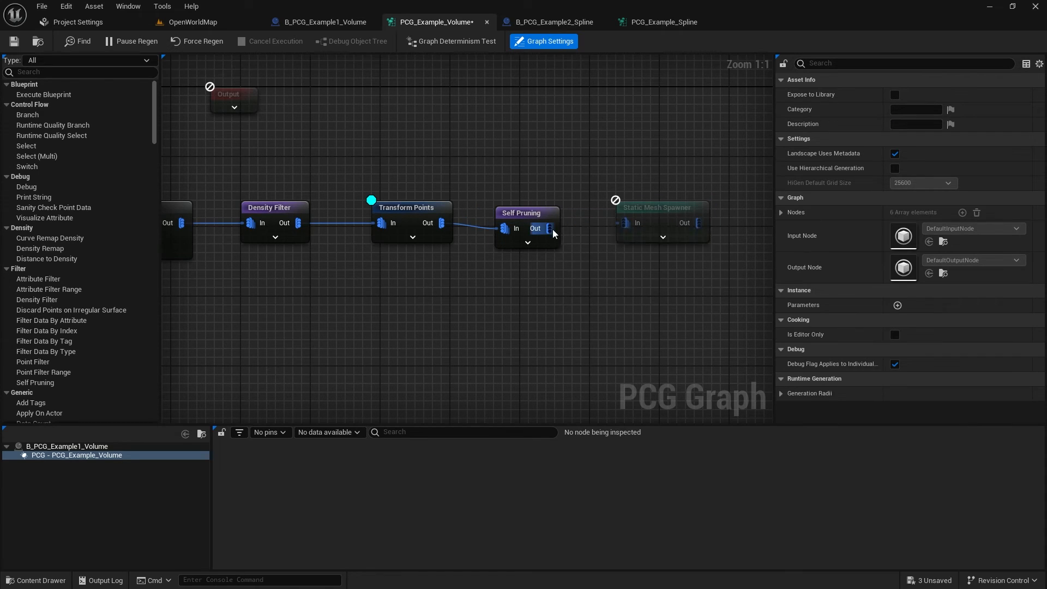
drag(512, 213, 520, 209)
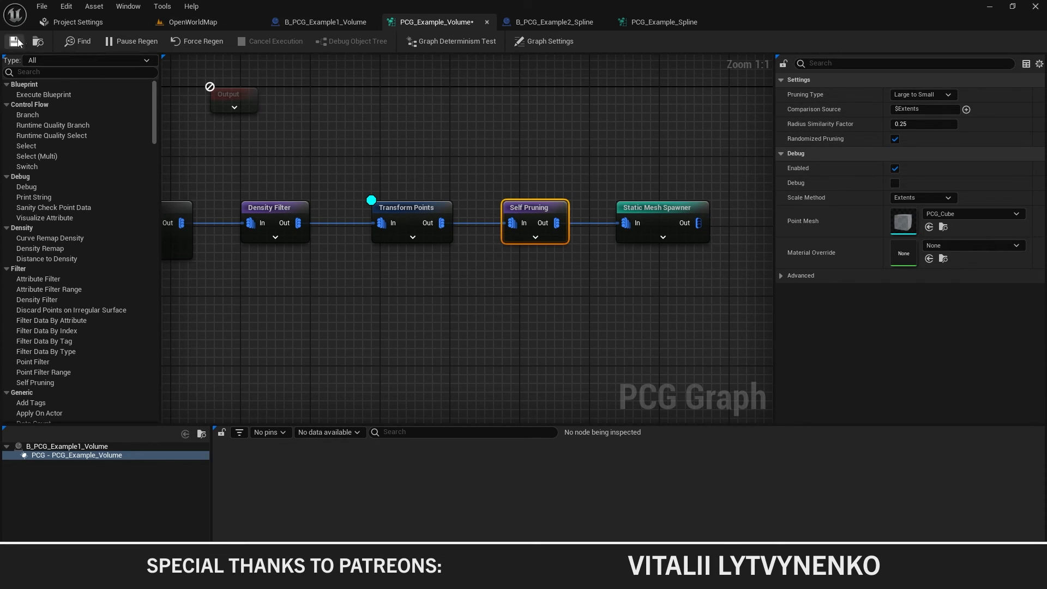
click(218, 23)
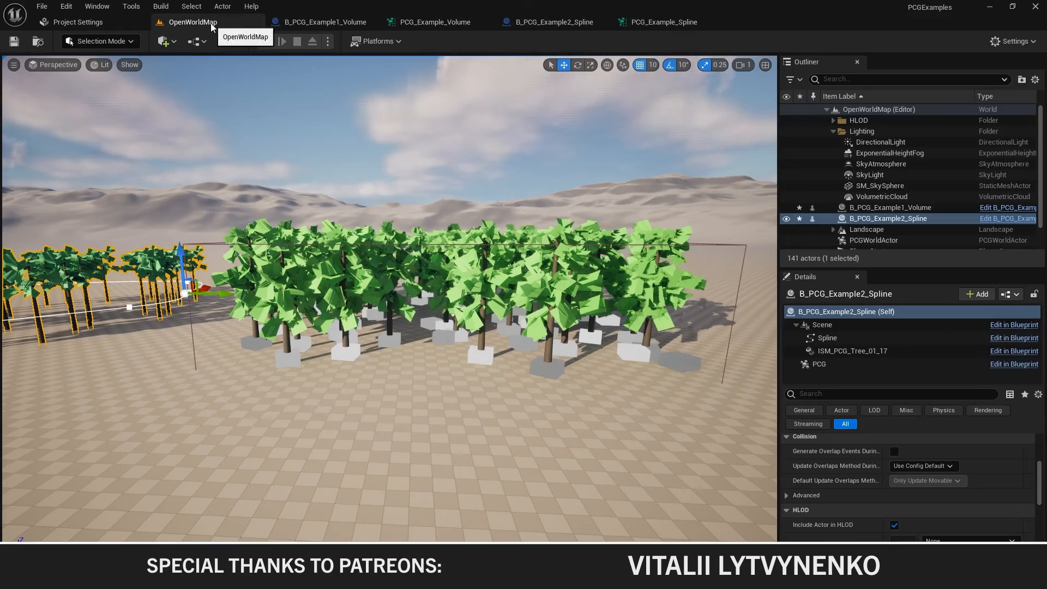